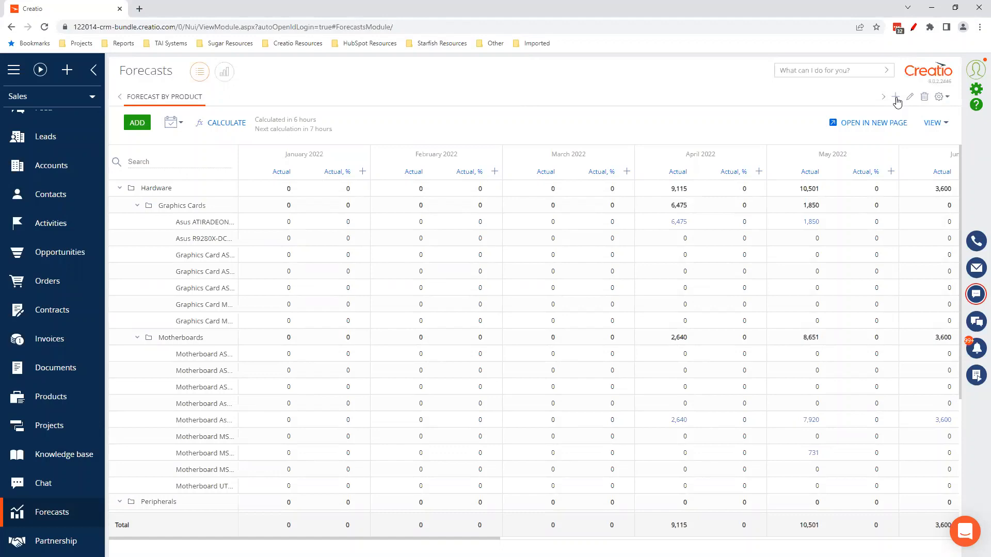
Step: Create a forecast named Team by Month with the period type Month and Contacts as the forecast entity
left_click(896, 97)
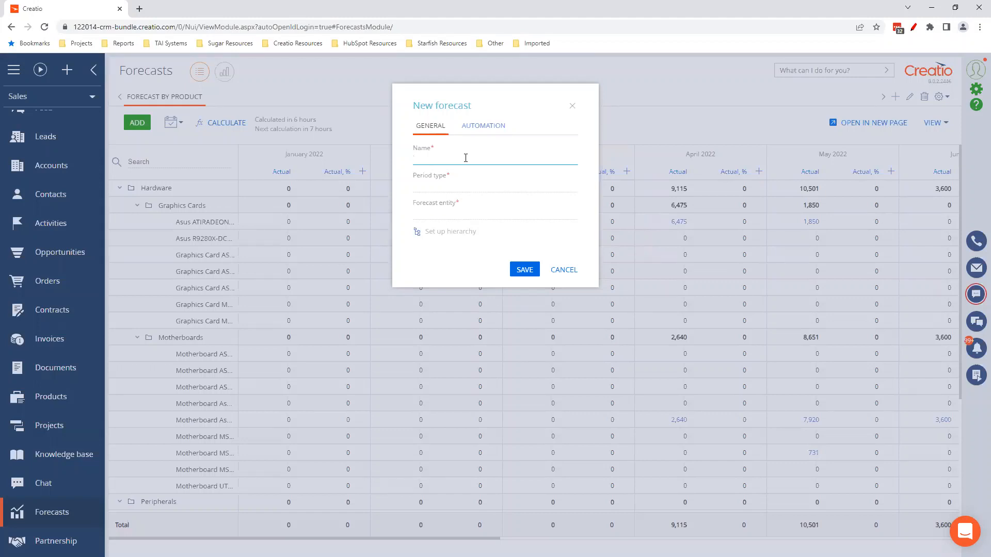
type("Contacts by Month")
left_click_drag(442, 158, 401, 163)
type("Team")
left_click(453, 187)
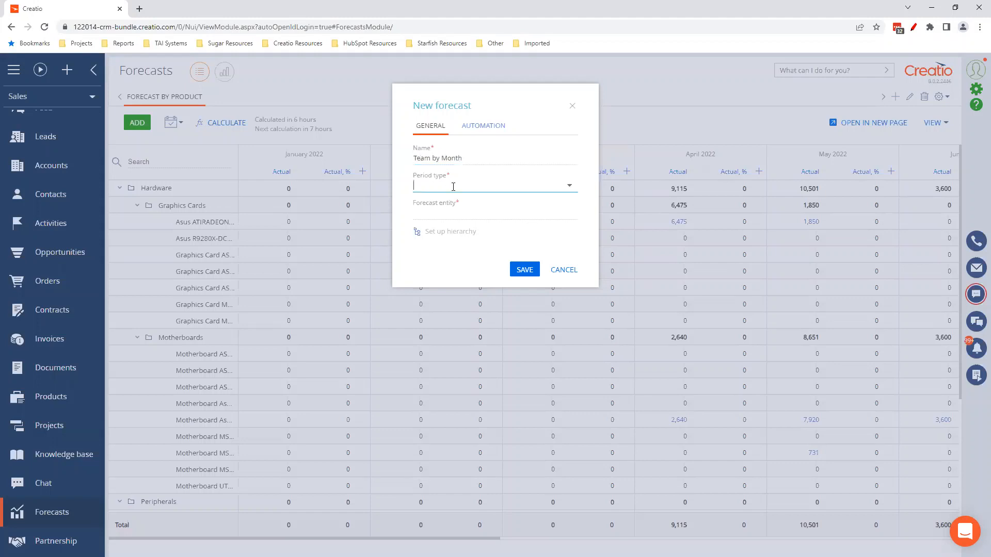
left_click(453, 204)
left_click(459, 213)
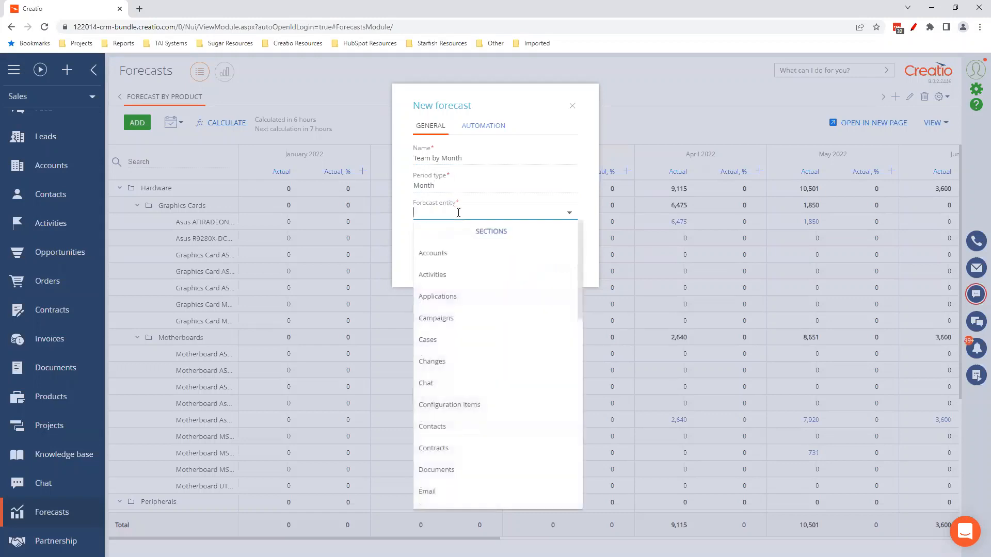
left_click(447, 429)
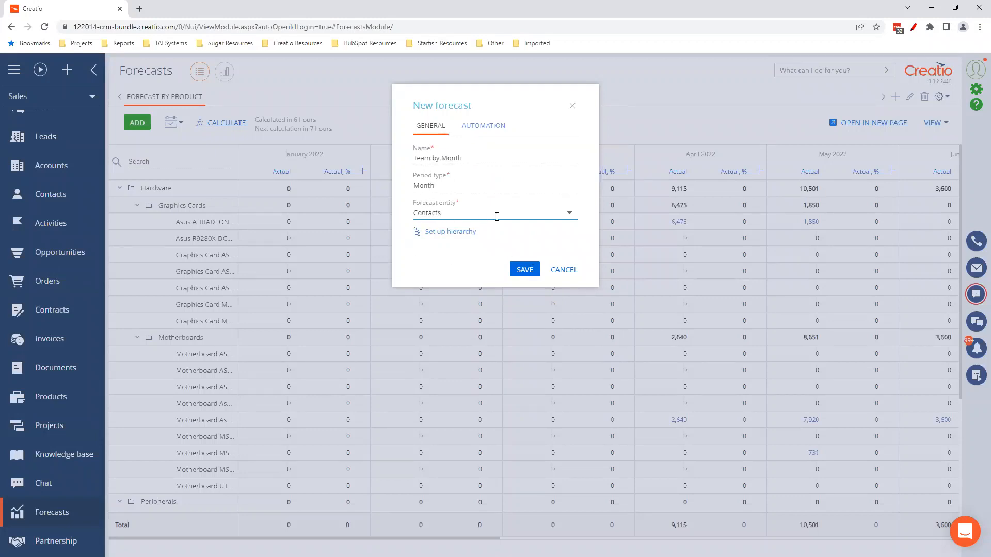
left_click(524, 269)
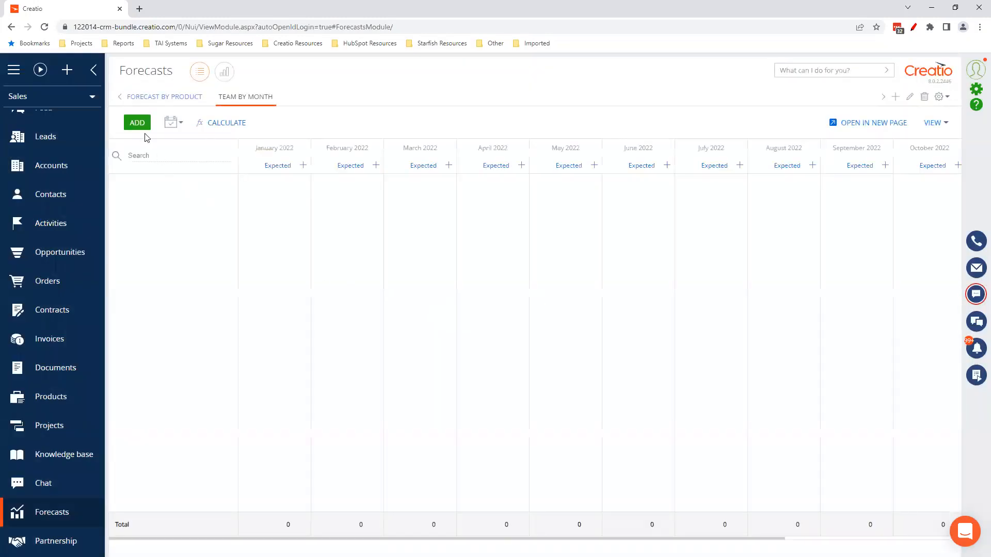
Step: Add all contacts whose account is "our company" to the Team by Month forecast
left_click(138, 123)
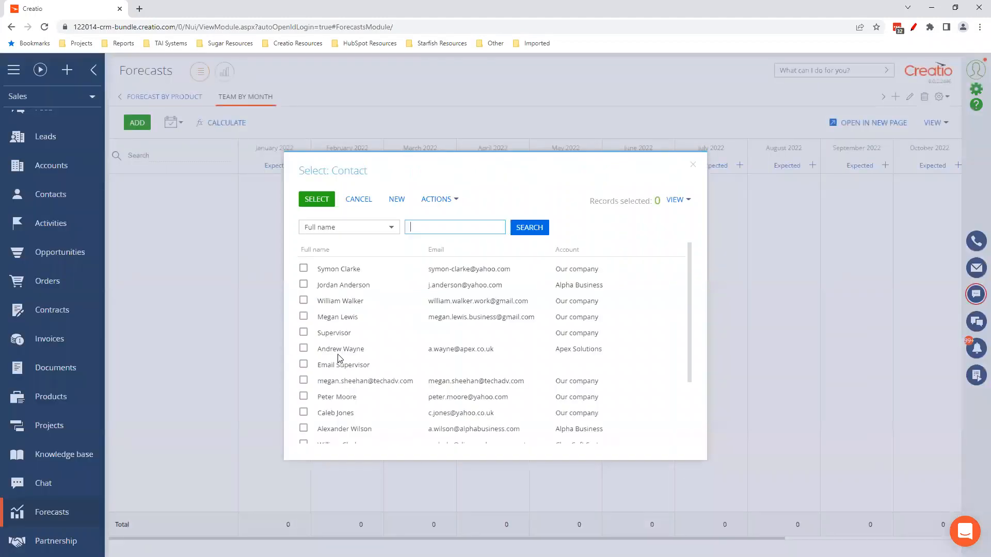
left_click(354, 227)
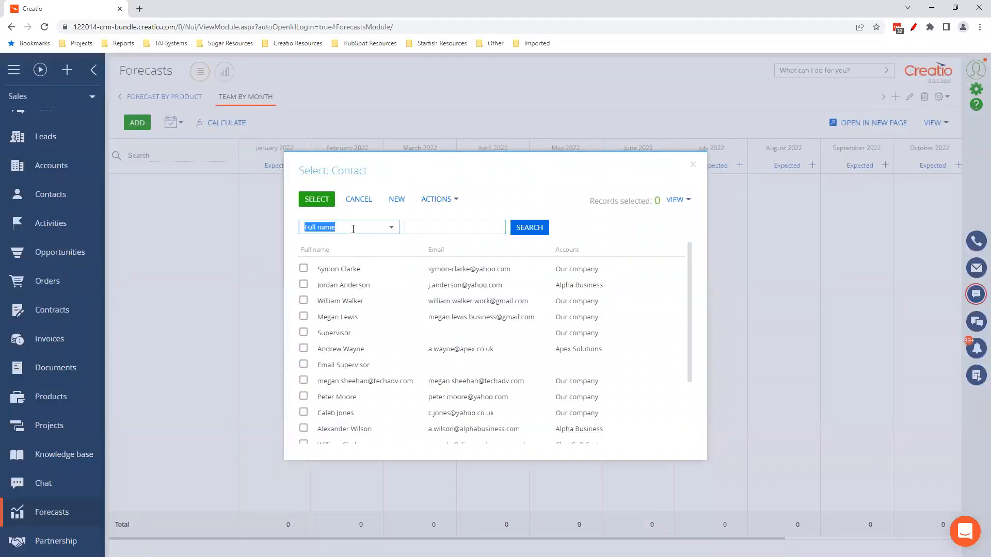
left_click(343, 268)
left_click(431, 227)
type("our compar")
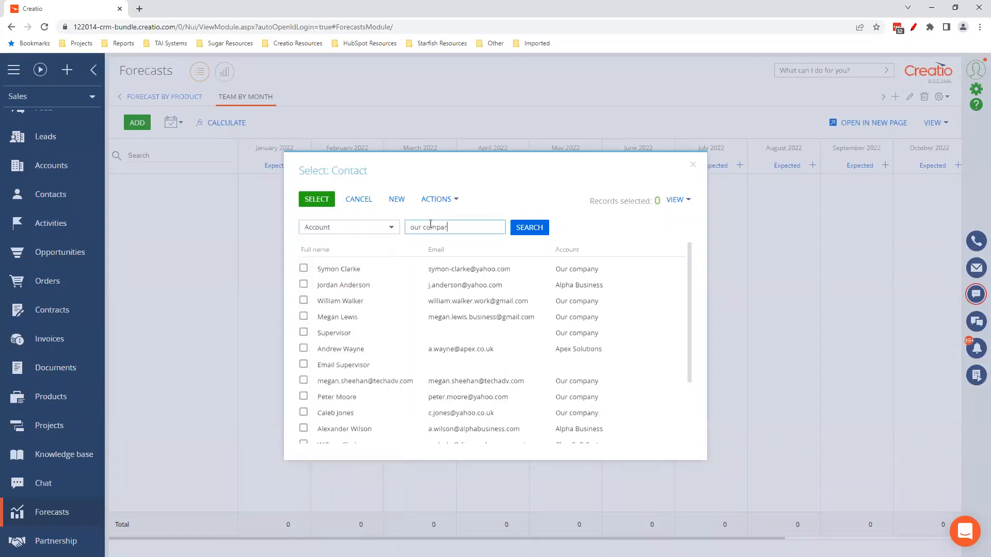
type("ny")
key("Return")
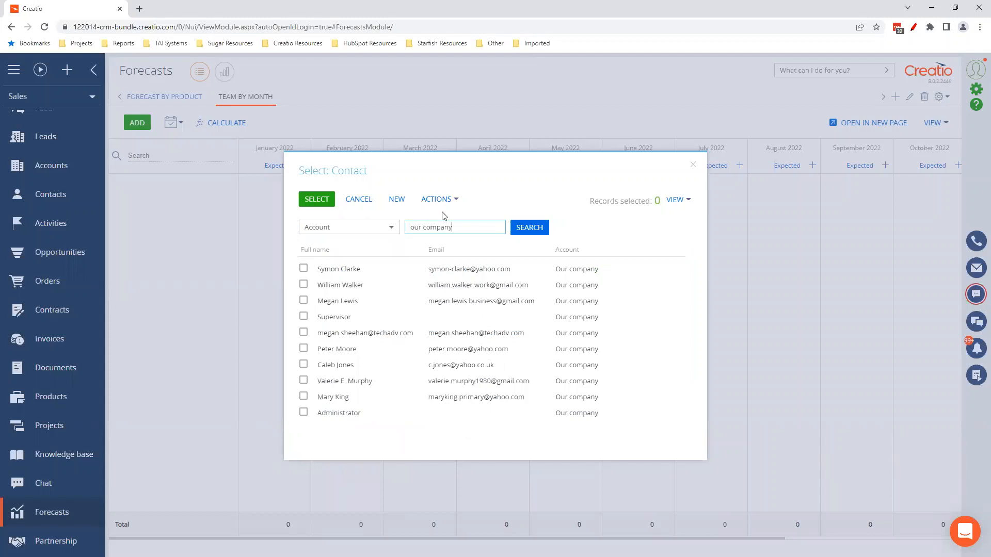
left_click(443, 201)
left_click(448, 233)
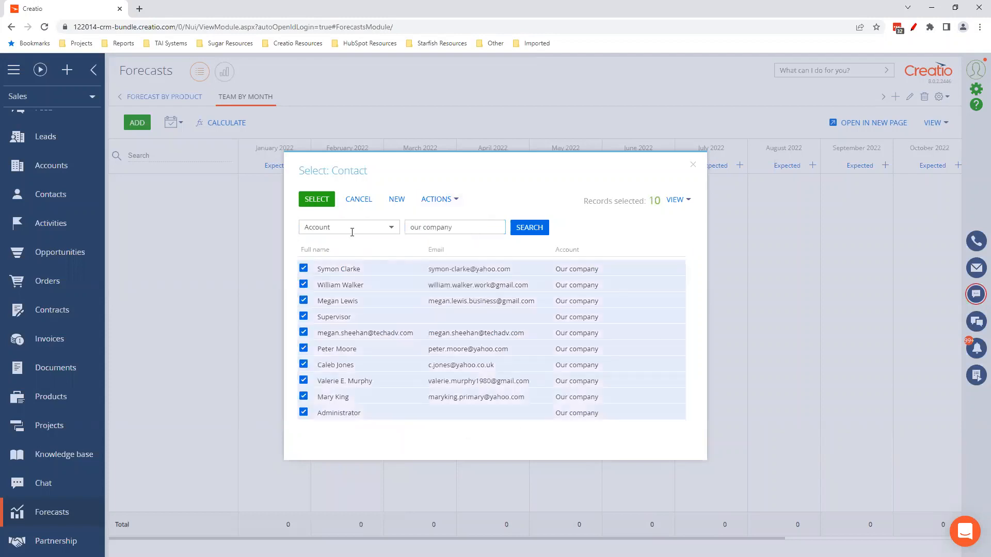
left_click(325, 202)
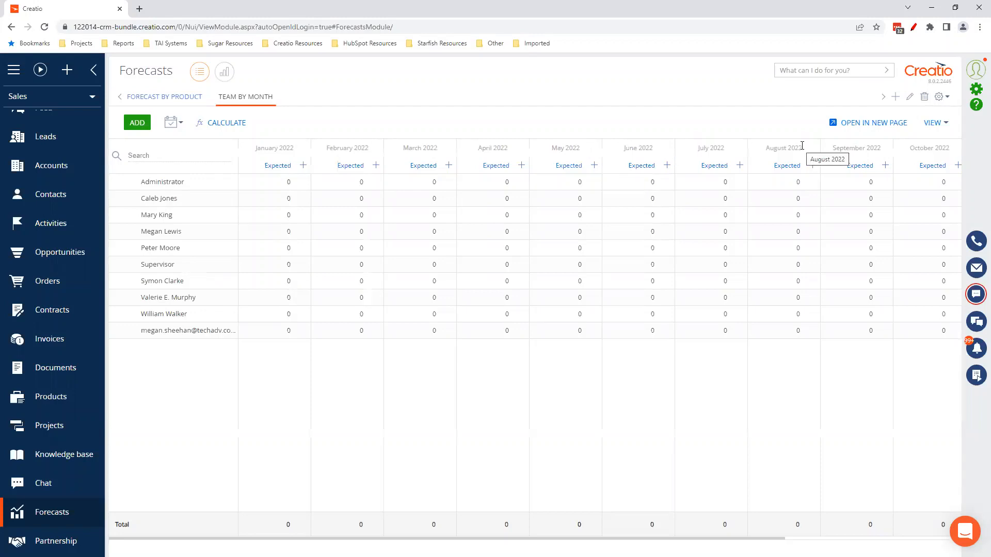
Step: Start a new forecast named Team by Quarter with the period type Quarter and Contacts as the forecast entity
left_click(898, 100)
type("Tea")
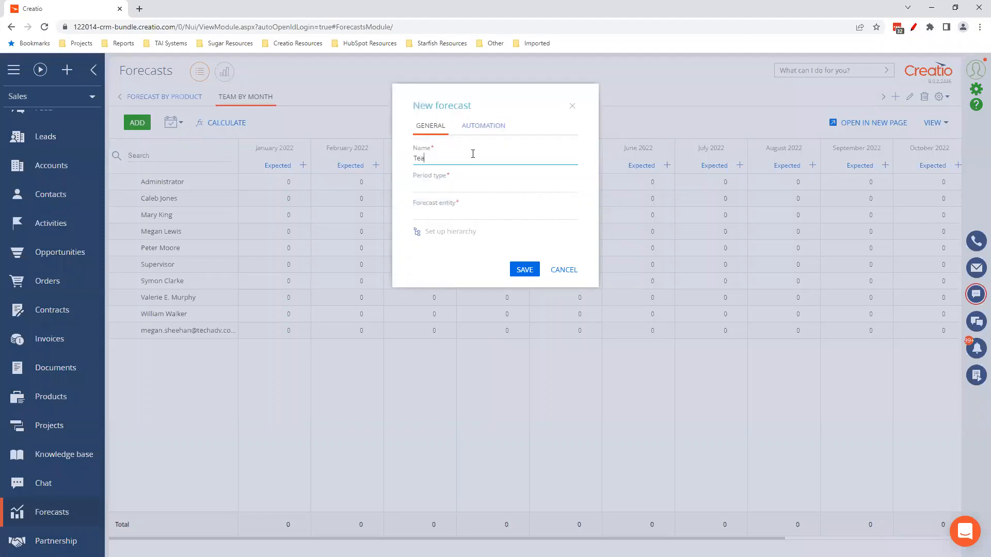
type("m by Quarter")
left_click(448, 185)
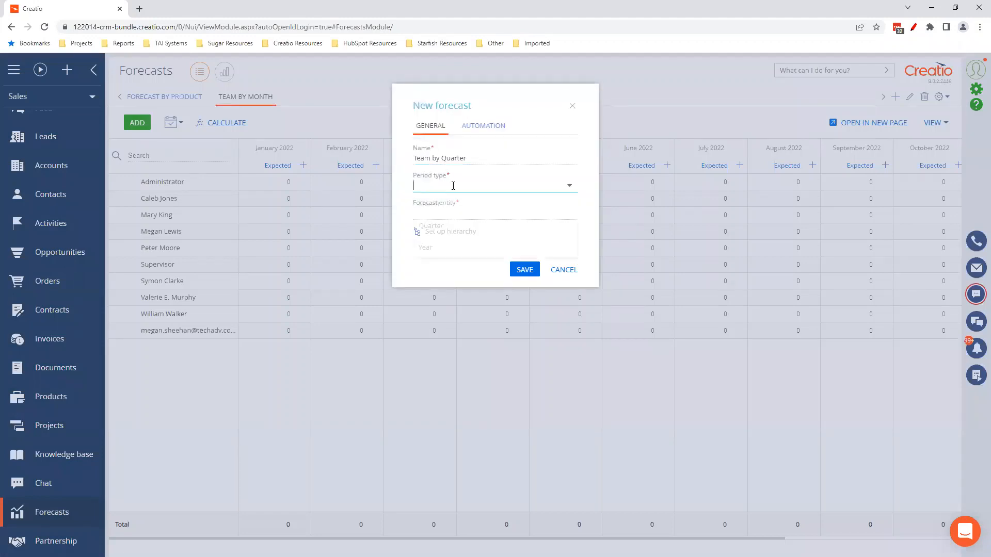
left_click(449, 227)
left_click(473, 212)
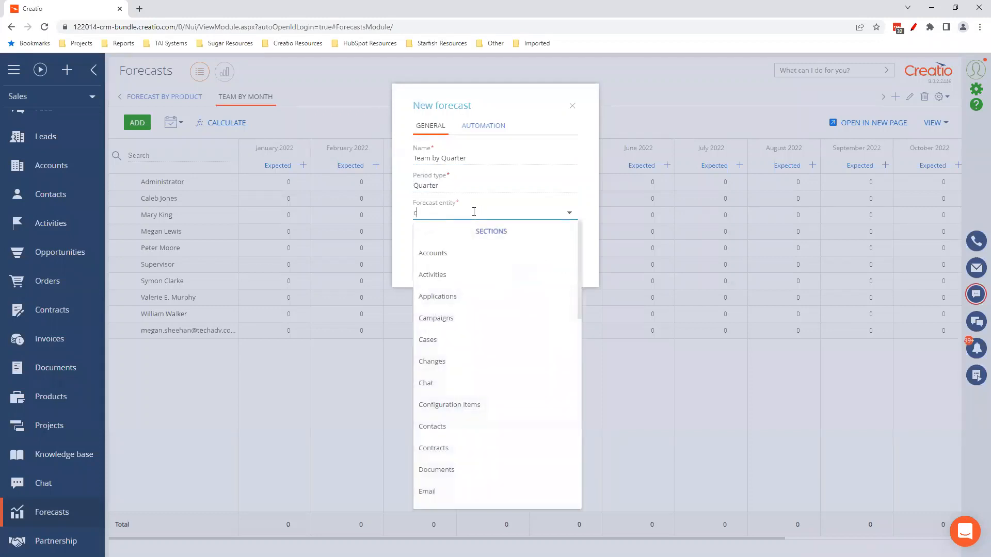
type("cont")
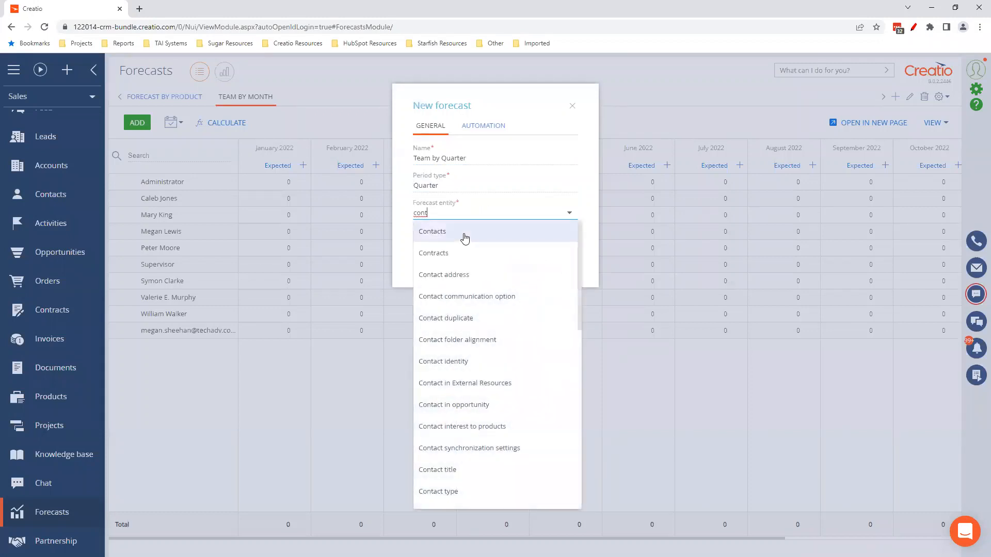
left_click(472, 234)
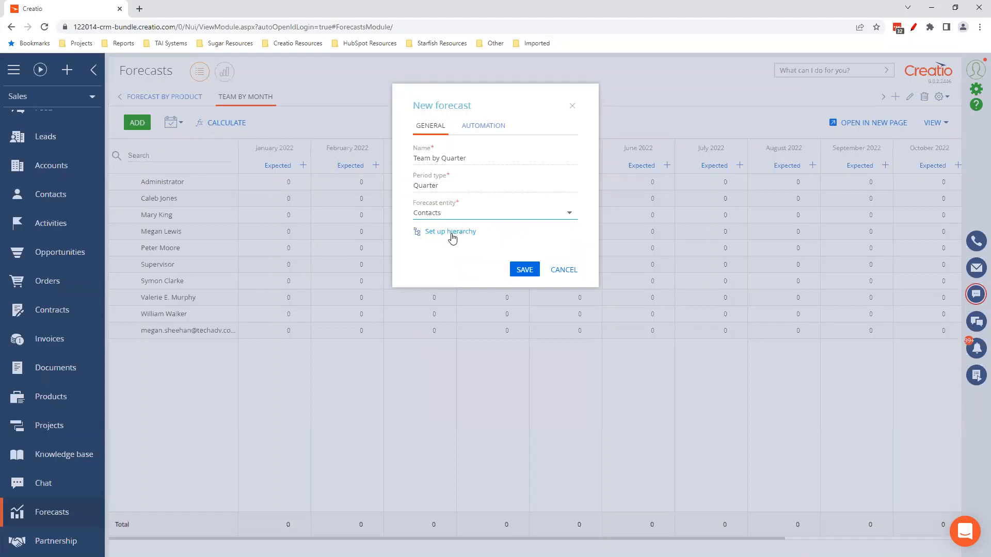
Step: Set Department as the first hierarchy level and save the new quarterly forecast
left_click(451, 235)
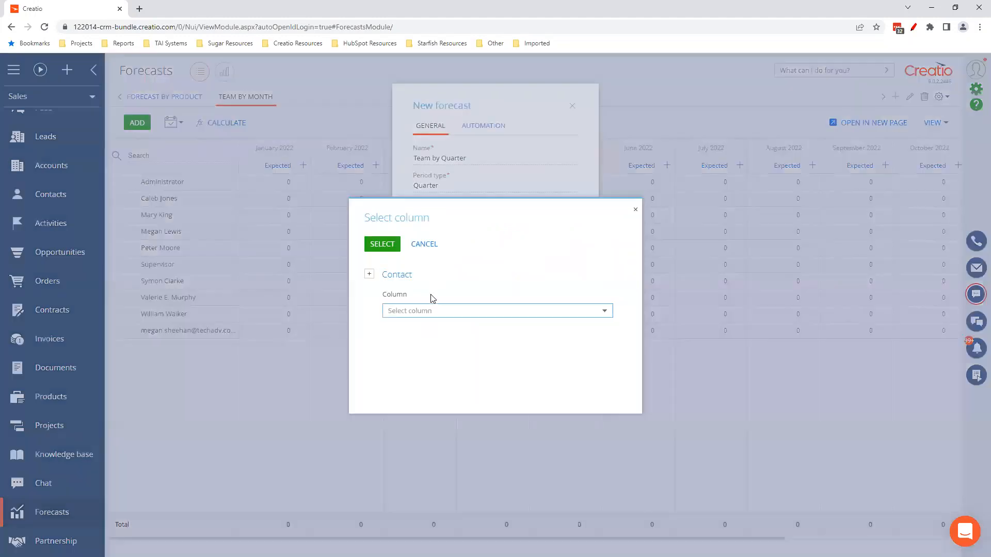
type("de")
left_click(427, 331)
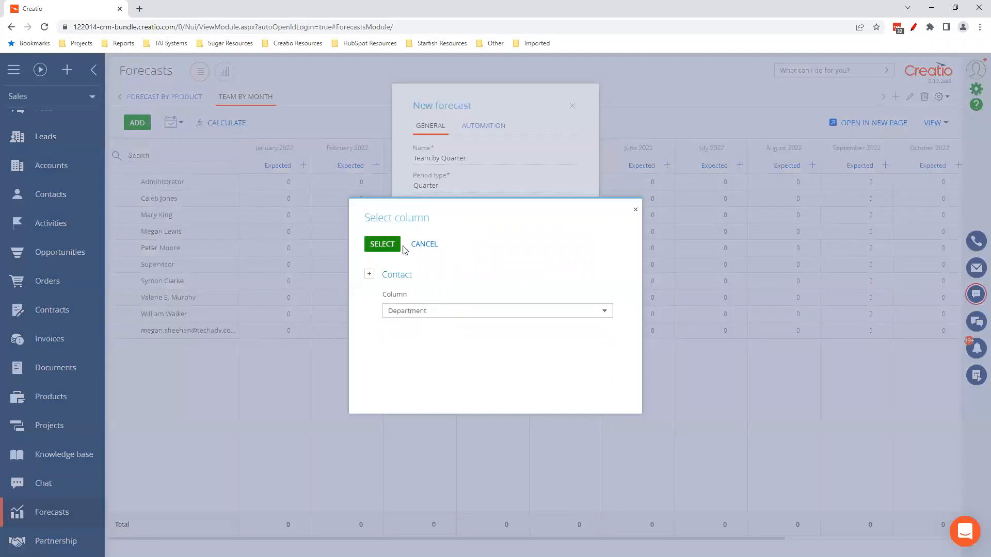
left_click(395, 246)
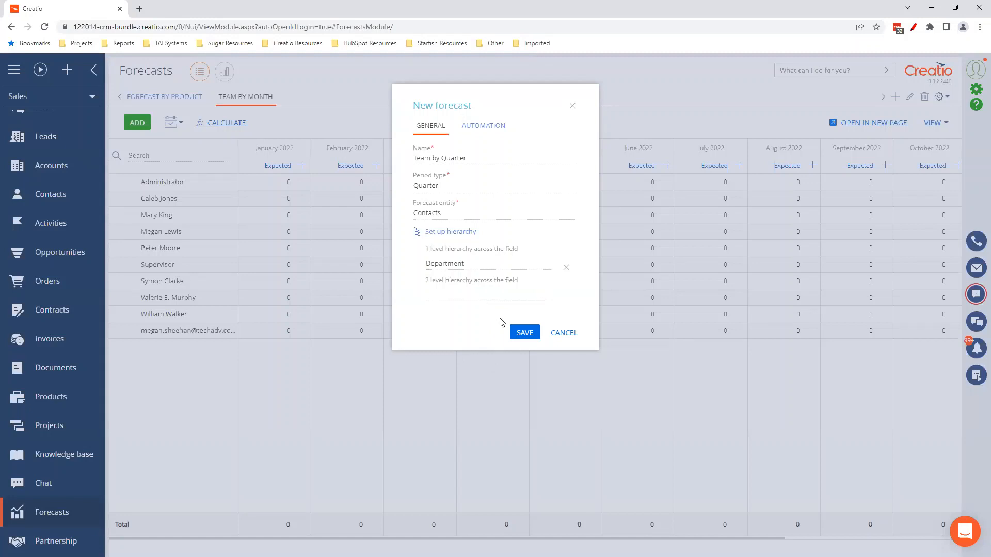
left_click(525, 332)
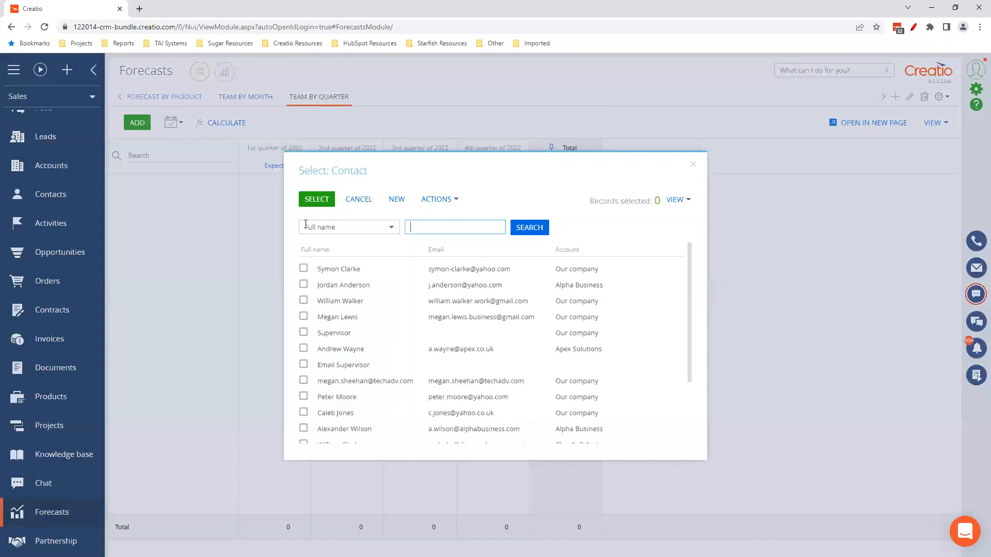
Step: Add all contacts whose account is "our company" to the Team by Quarter forecast
left_click(329, 226)
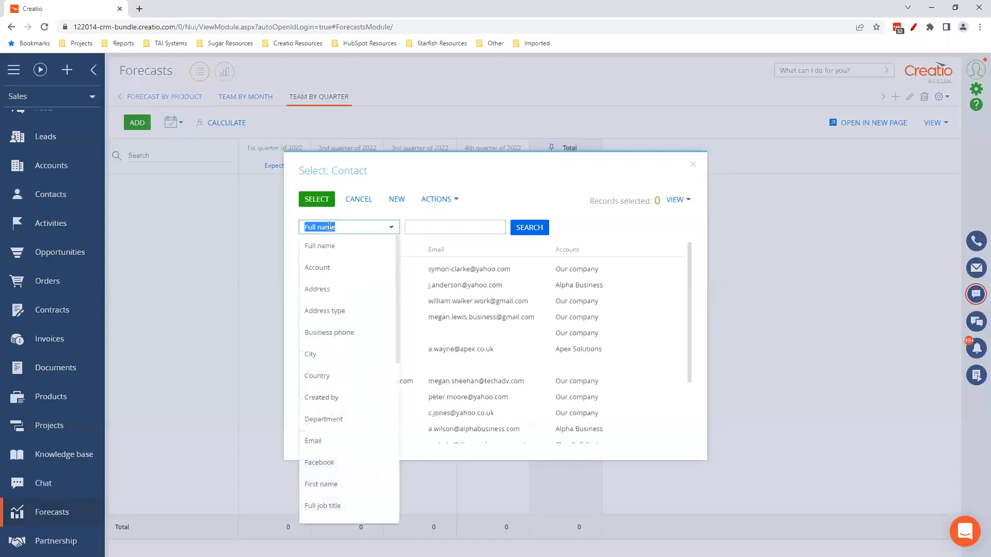
type("ac")
left_click(331, 247)
left_click(451, 226)
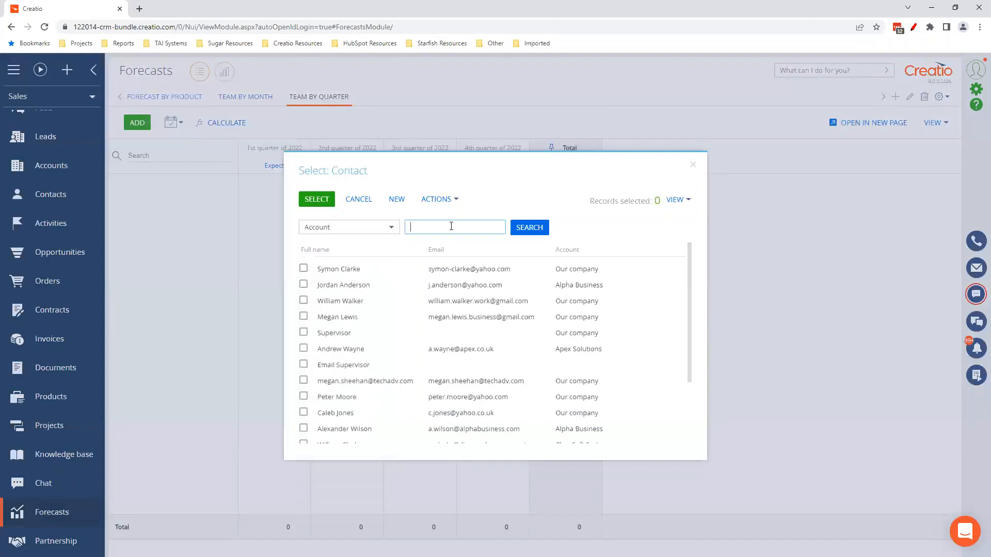
type("our company")
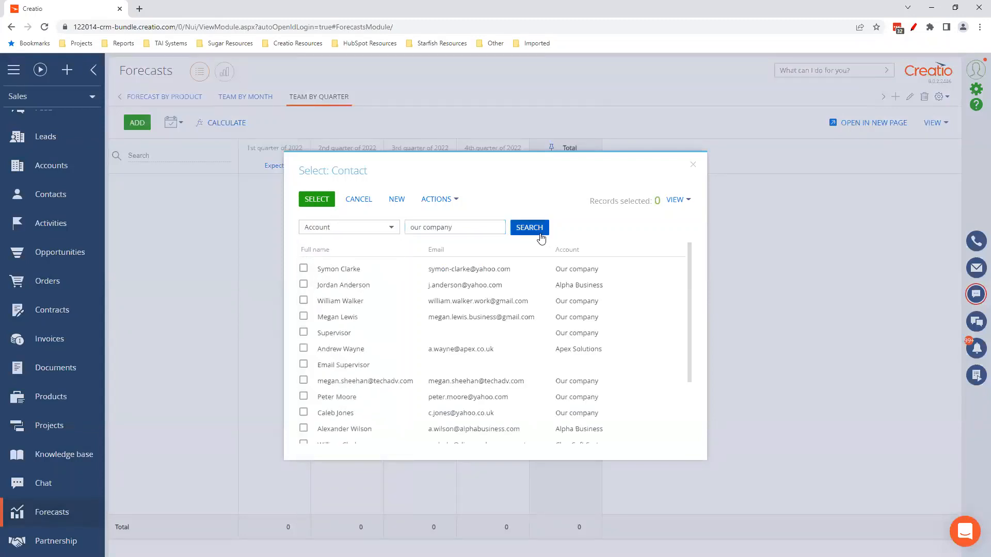
left_click(522, 229)
left_click(433, 203)
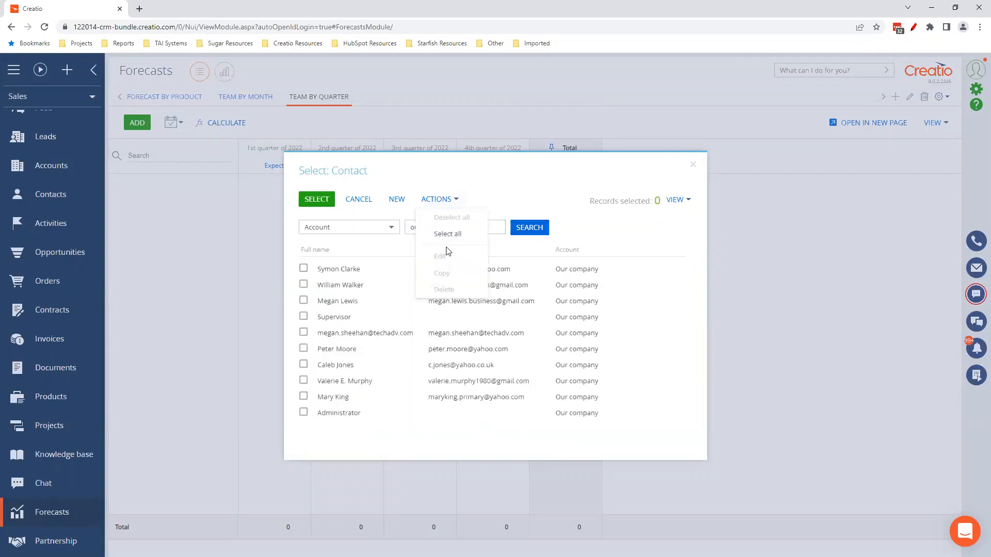
left_click(441, 235)
left_click(316, 200)
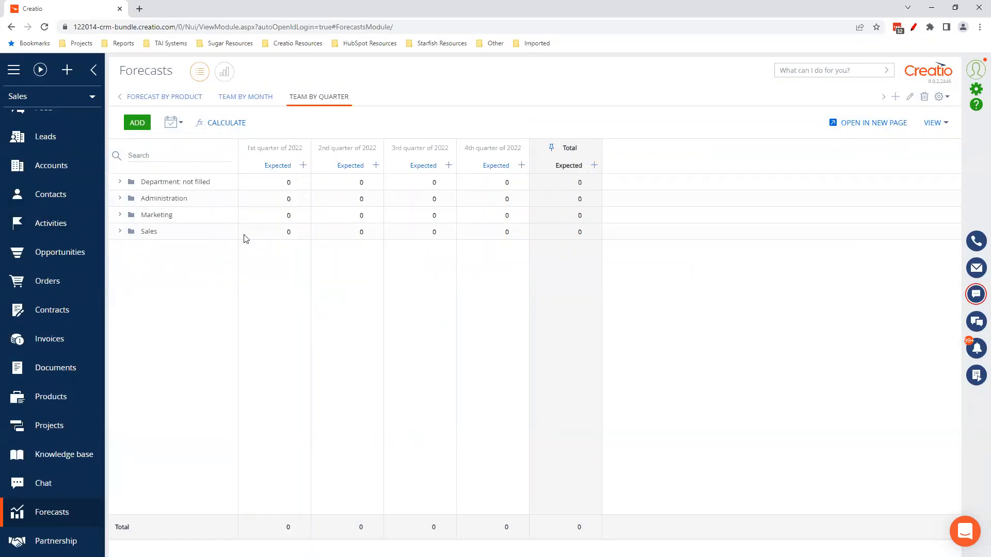
Step: Expand the Department: not filled, Administration, Marketing and Sales groups in the forecast table
left_click(120, 182)
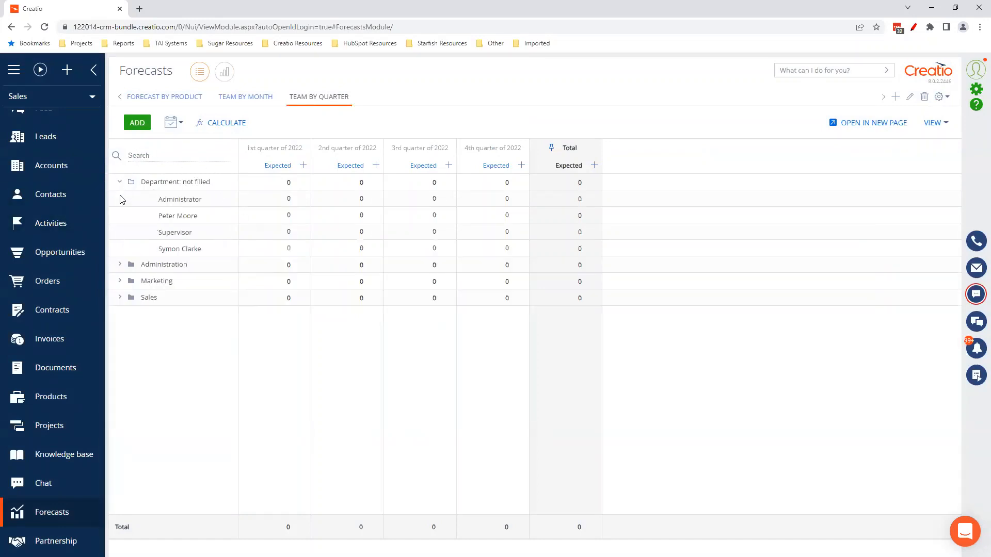
left_click(120, 264)
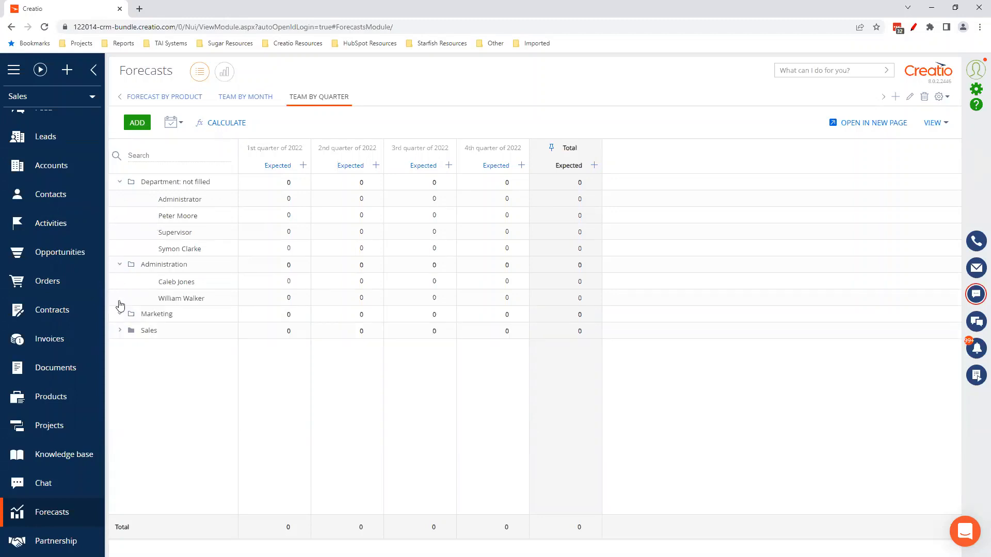
left_click(121, 314)
left_click(120, 347)
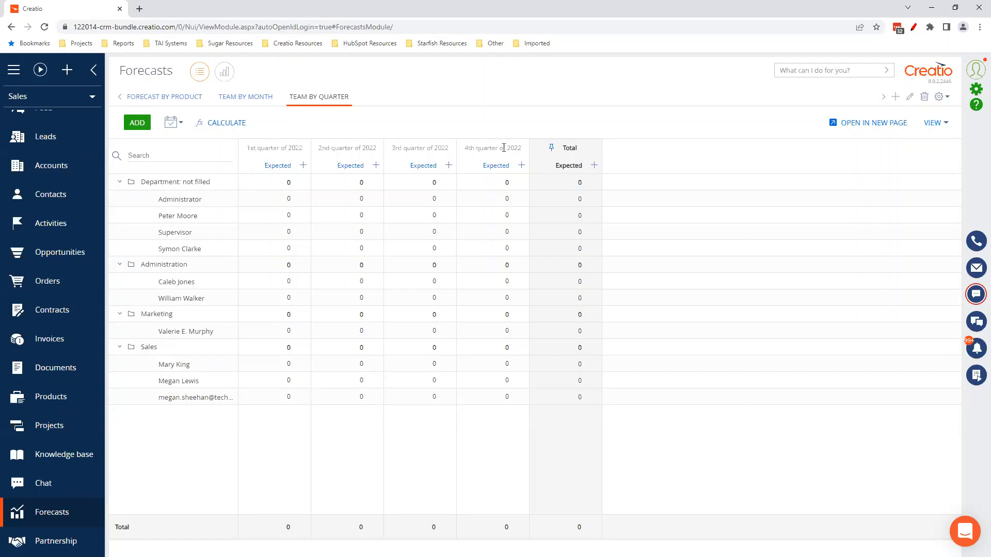
Step: Compare the Team by Month forecast with Team by Quarter and review the quarterly Expected column's settings
left_click(249, 98)
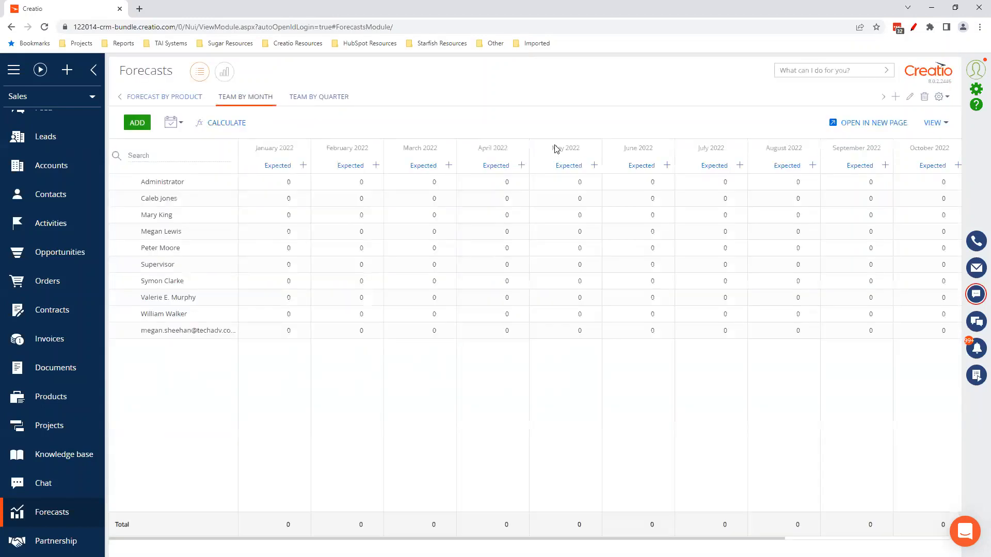
left_click(331, 101)
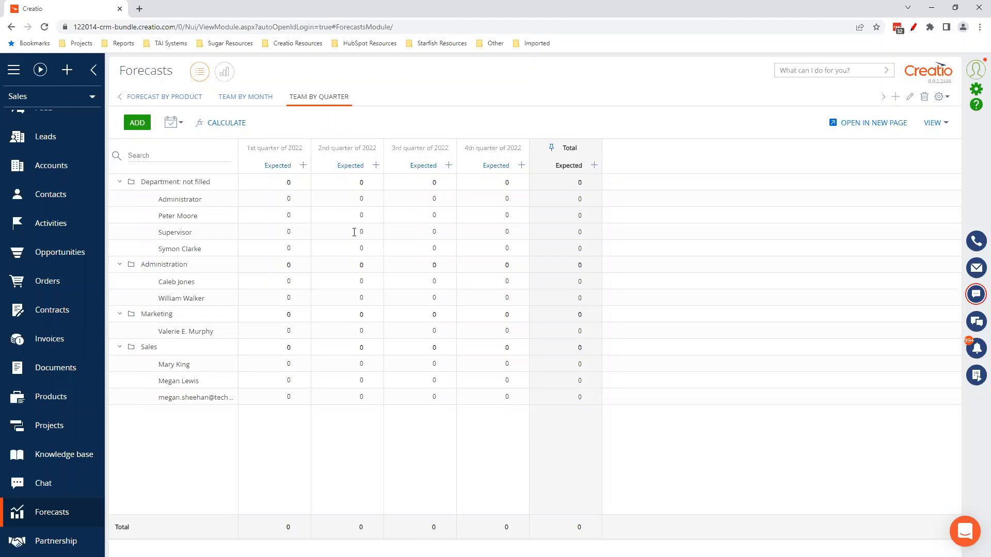
left_click(259, 166)
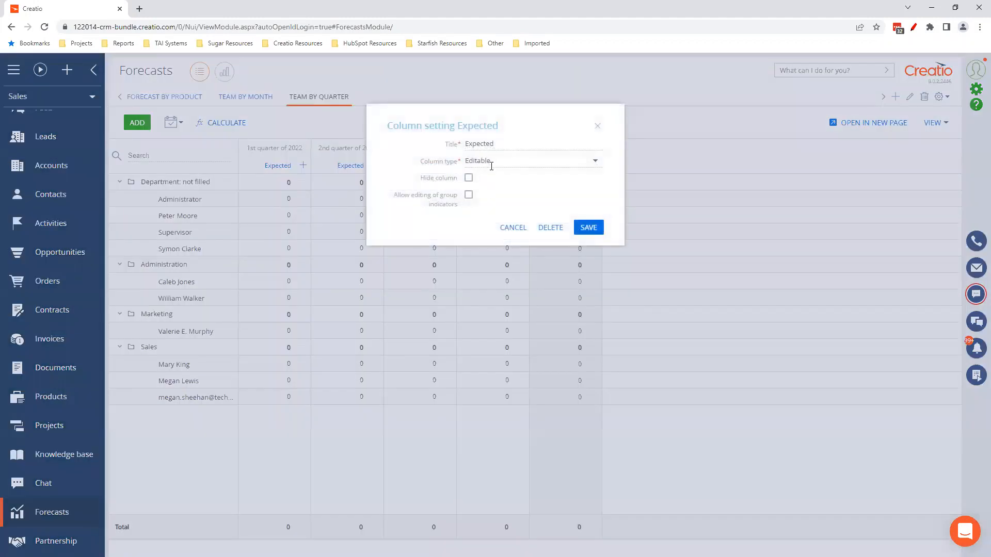
left_click(513, 228)
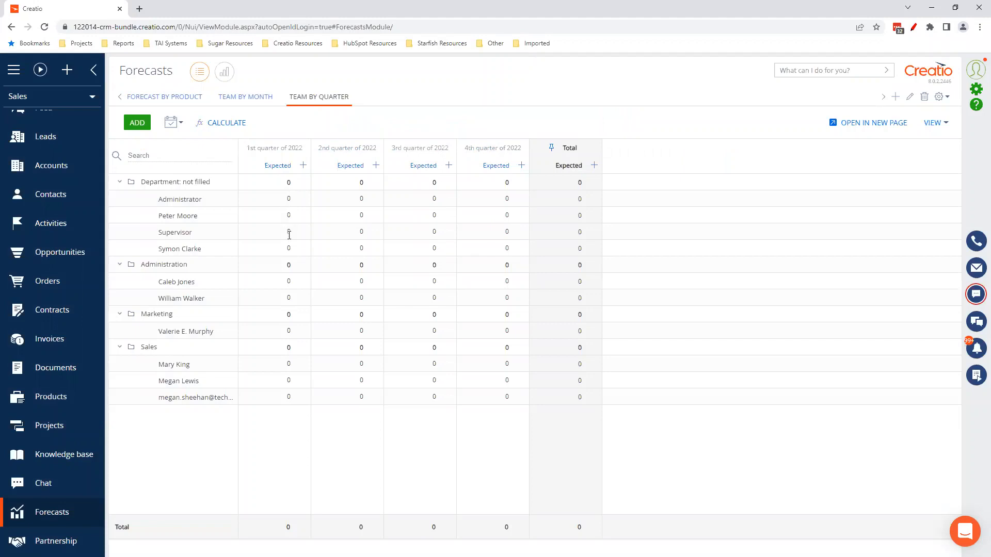
Step: Enter first-quarter Expected values of 5,000, 150,000, 125,000 and 175,000 for the four Department: not filled contacts, from first to last
left_click(283, 201)
type("5000")
left_click(277, 215)
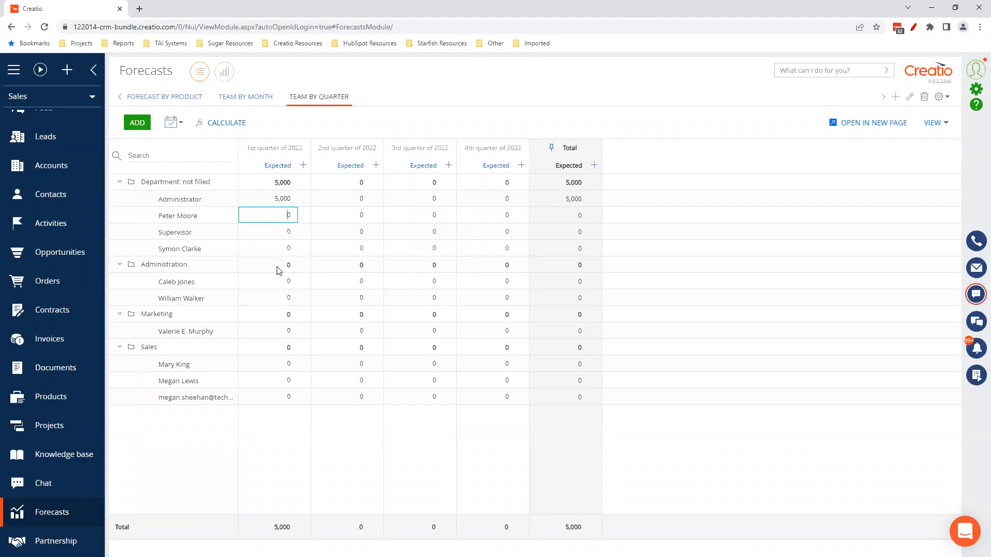
type("150,000")
left_click(270, 233)
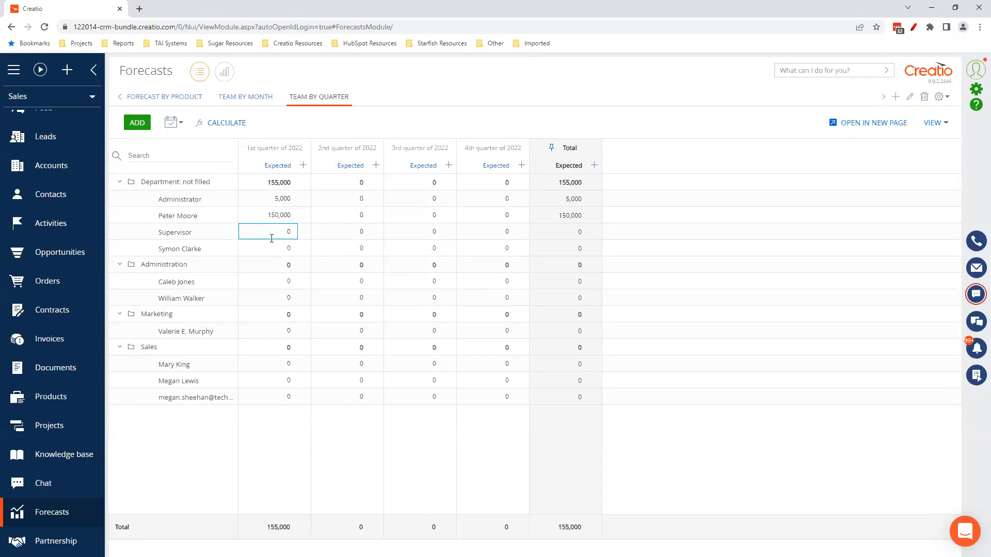
type("125000")
key("Delete")
left_click(282, 248)
double_click(282, 247)
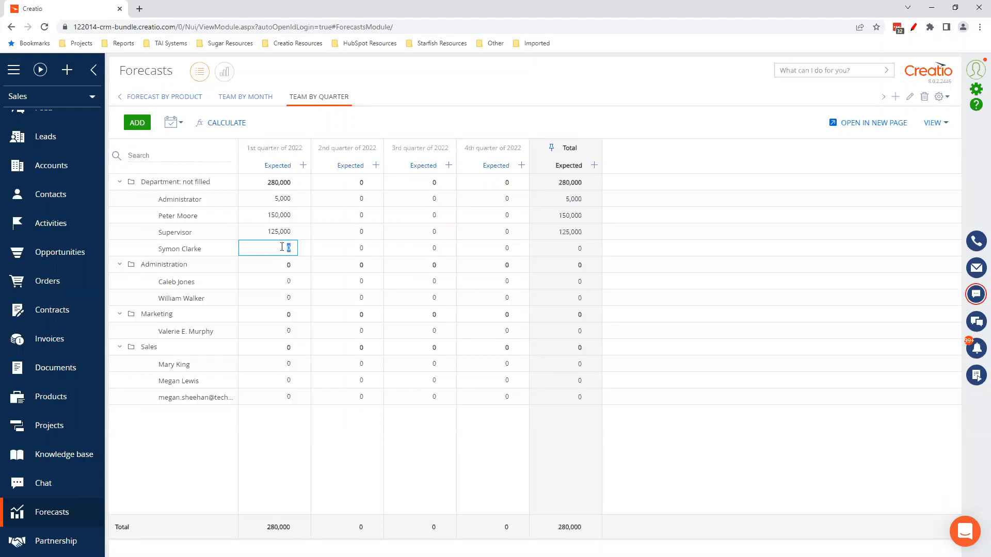
type("175,000")
left_click(289, 283)
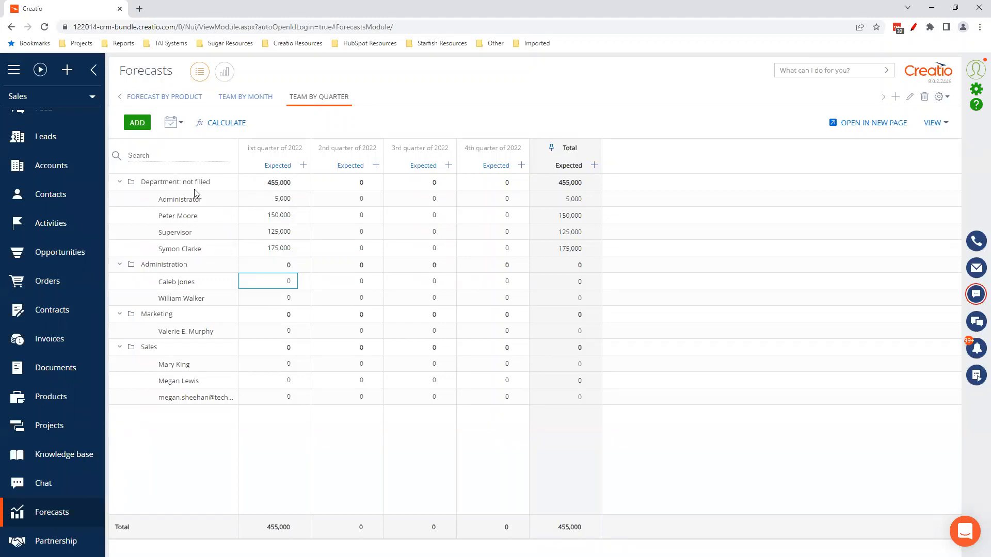
Step: Enter first-quarter Expected values of 250,000, 200,000 and 250,000 for the three Sales contacts, from first to last
left_click(282, 365)
double_click(287, 365)
type("50,0000")
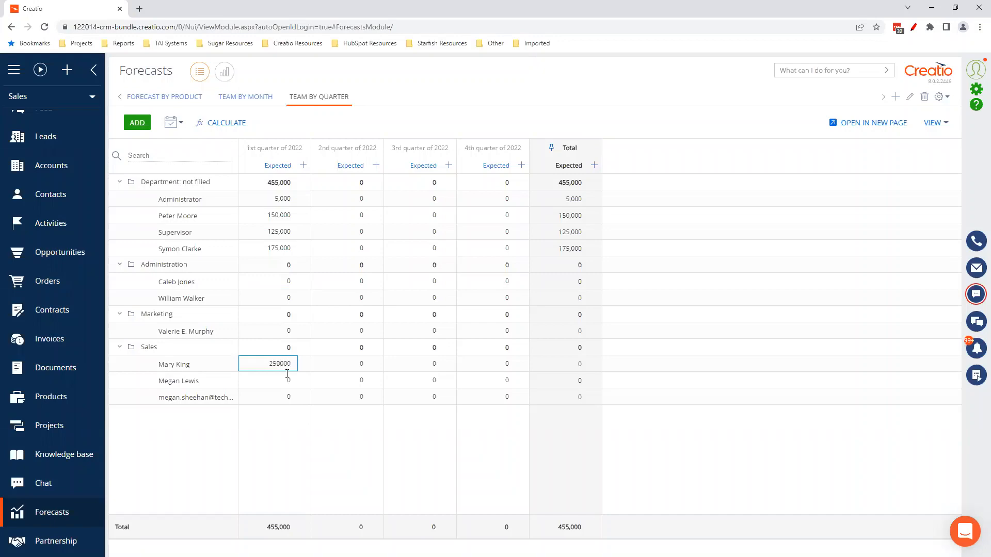
left_click(287, 375)
type("20")
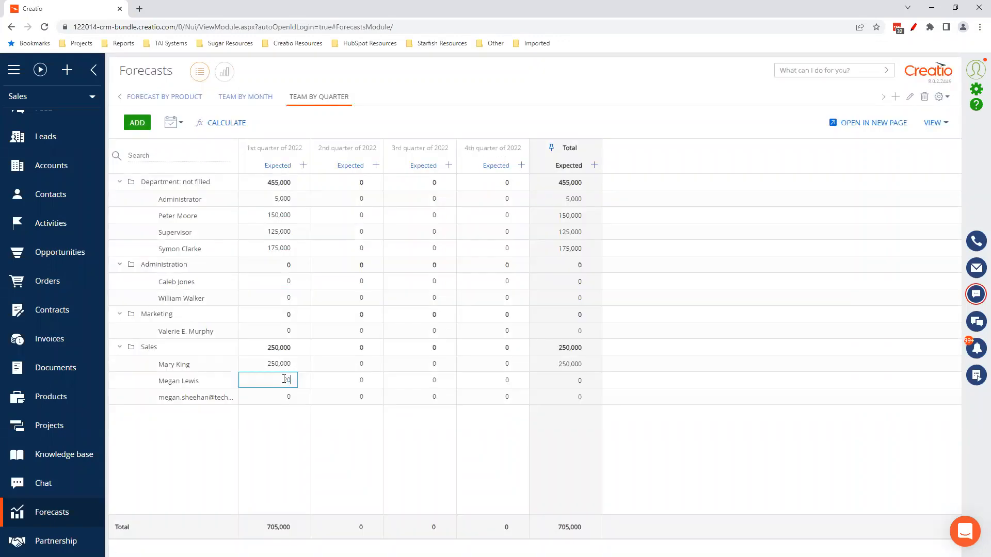
type("0,000")
left_click(285, 396)
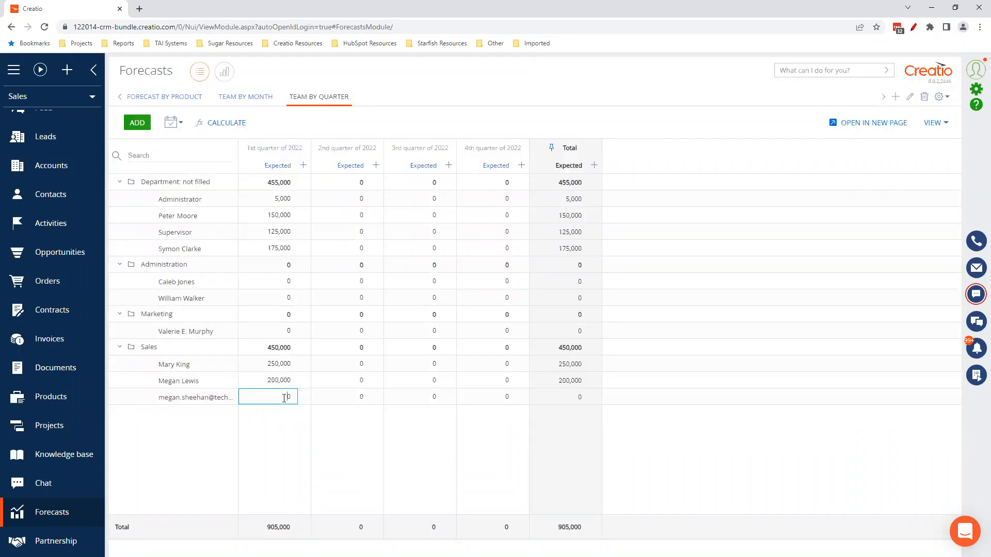
type("250000")
left_click(297, 423)
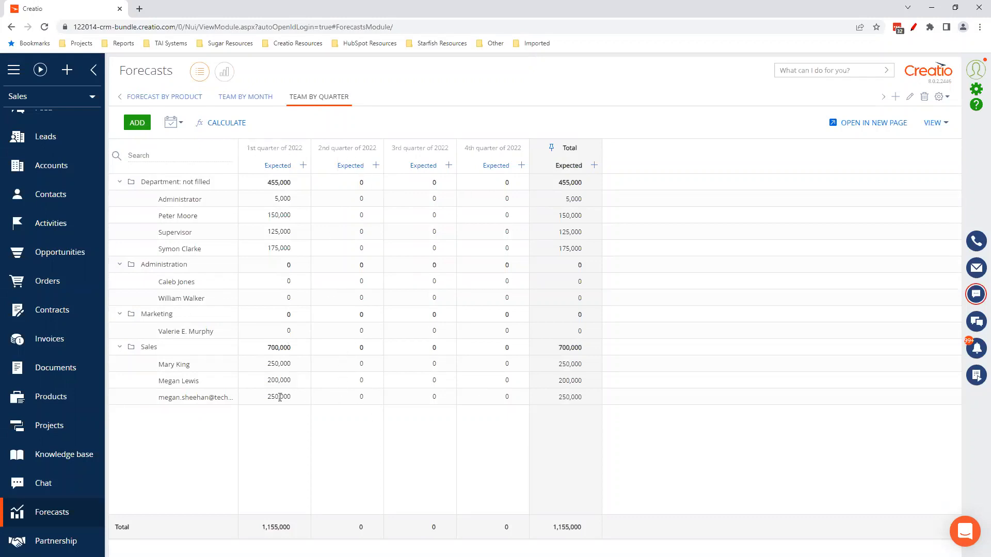
Step: Set the last Sales contact's Expected values to 250,000 for the second quarter and 100,000 each for the third and fourth quarters
left_click(339, 397)
type("250,000")
left_click(427, 396)
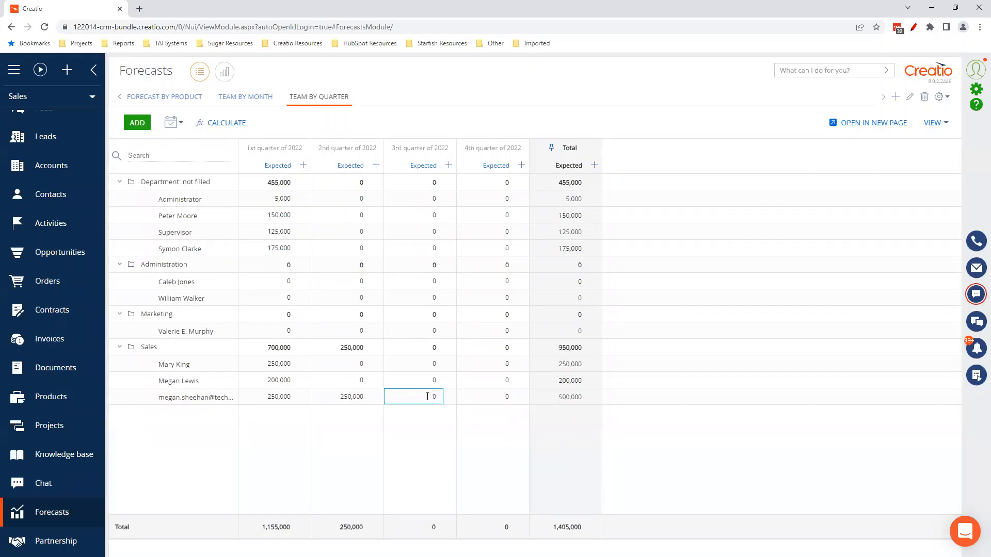
double_click(427, 396)
type("100,000")
left_click(506, 396)
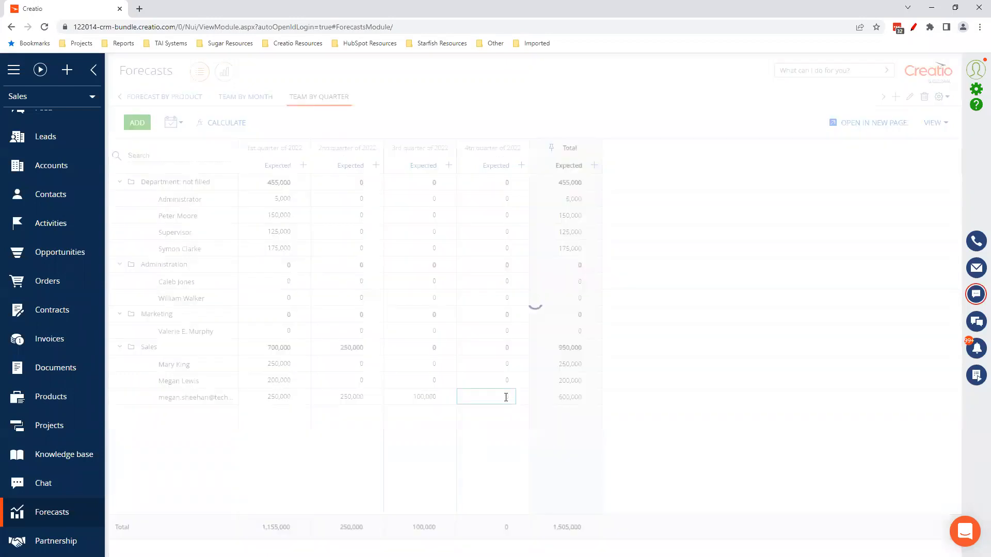
type("100000")
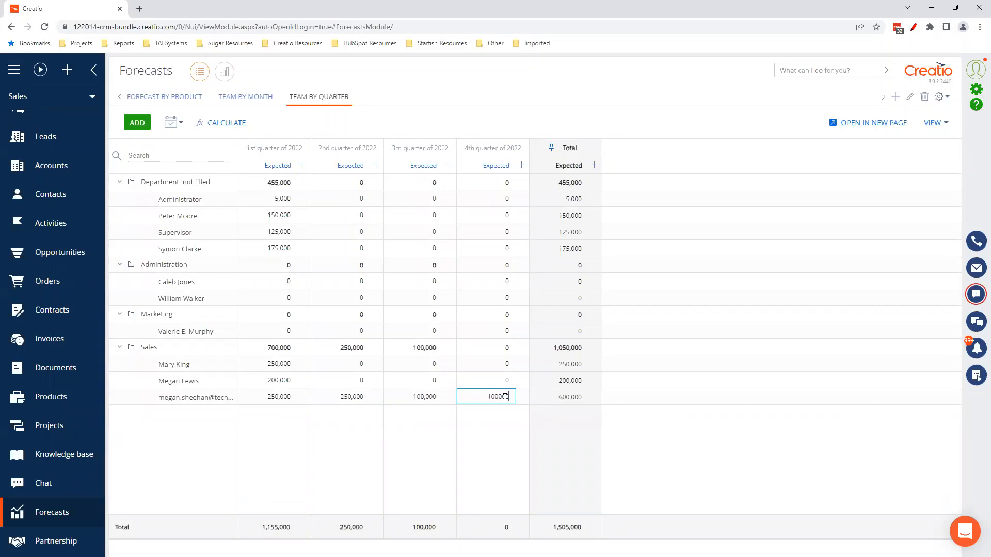
left_click(477, 458)
Step: Rename the Expected column to Goal and save the column setting
left_click(259, 165)
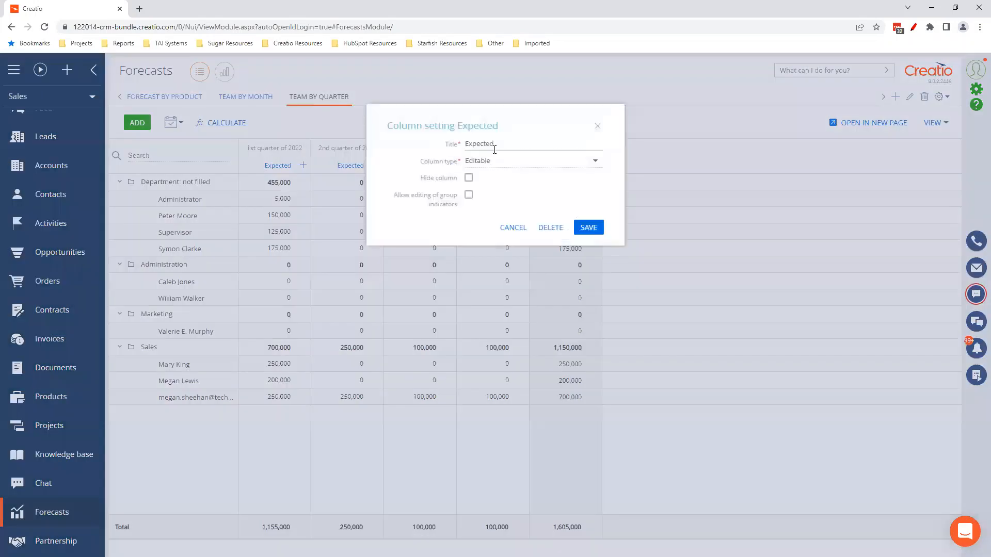
left_click_drag(494, 144, 458, 147)
type("Goal")
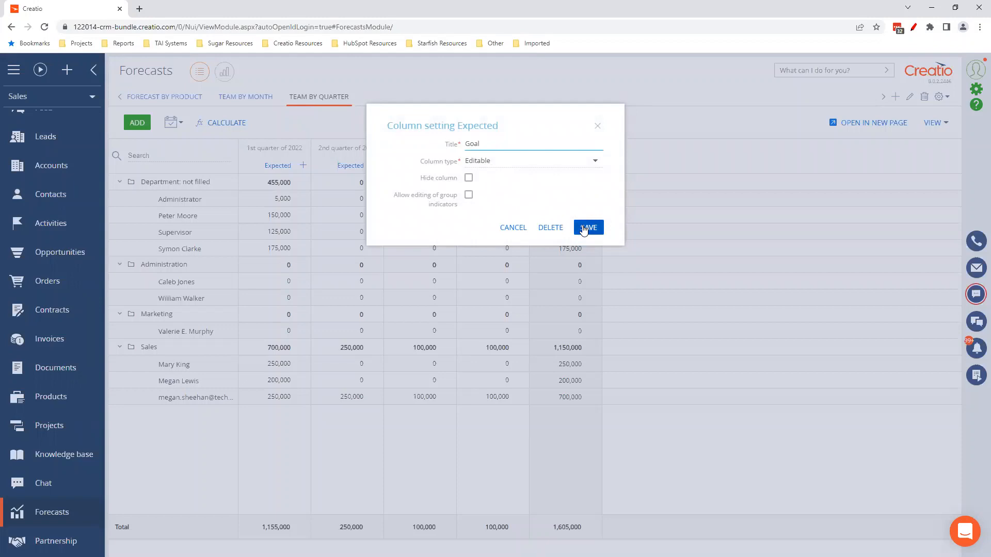
left_click(584, 229)
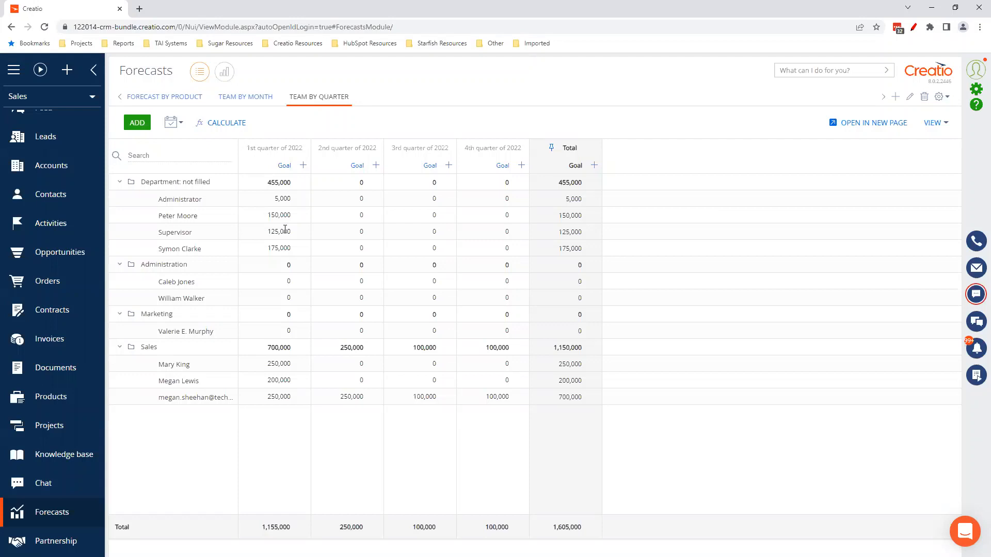
Step: Add a new forecast column of type Value from object and title it Total Sold
left_click(303, 166)
left_click(477, 161)
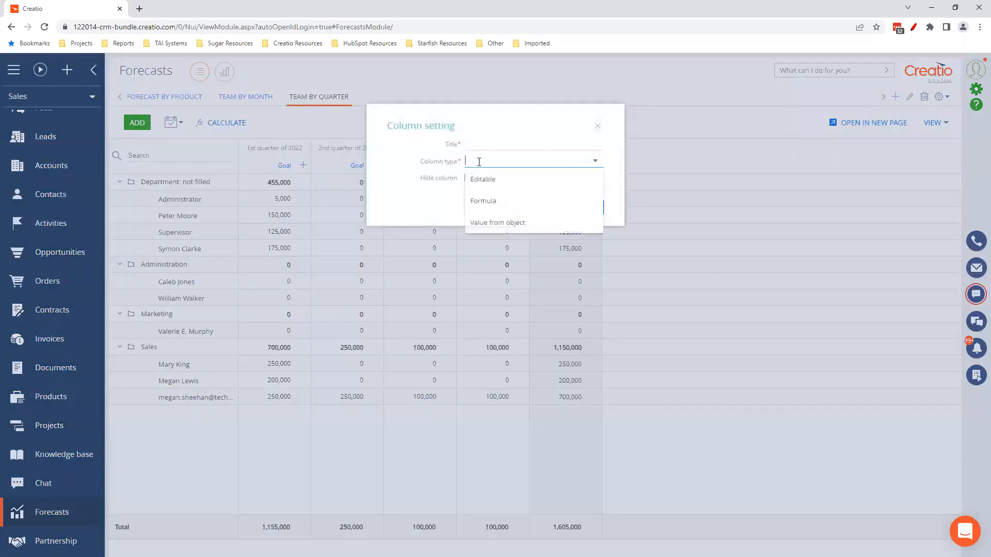
left_click(479, 180)
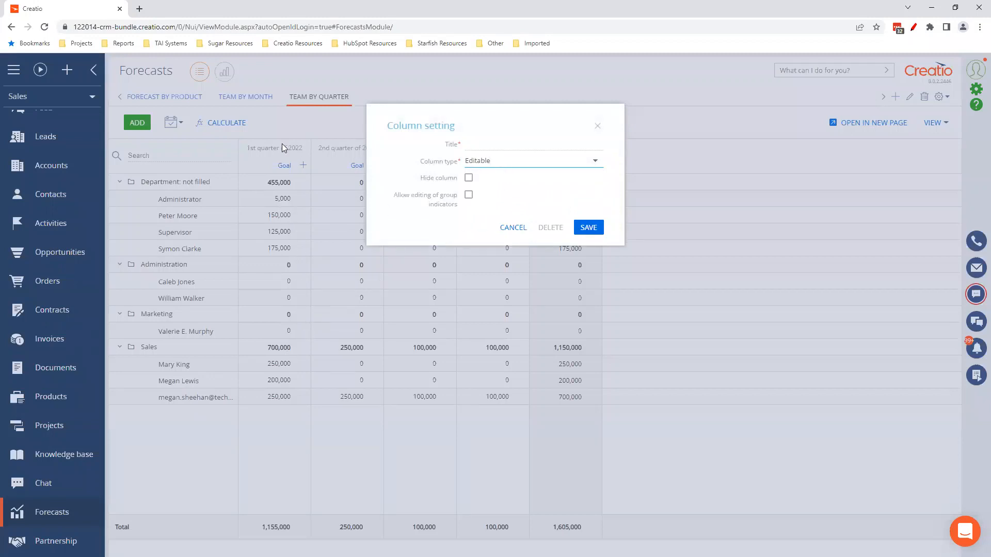
left_click(531, 161)
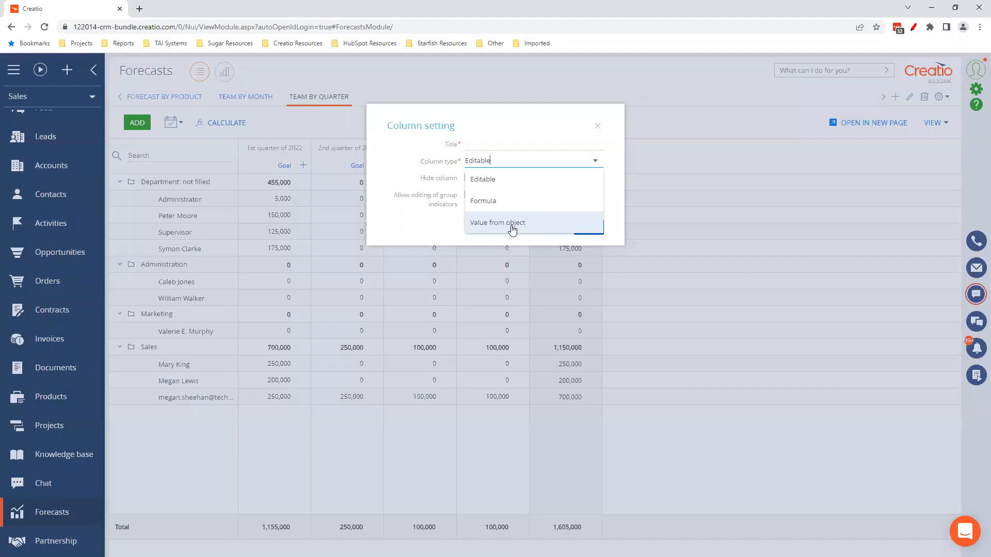
left_click(513, 229)
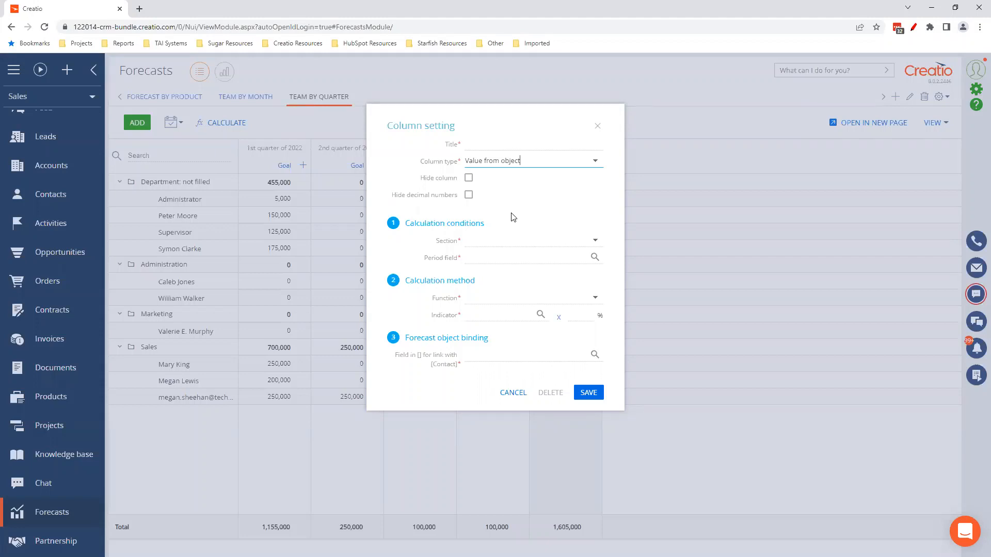
left_click(475, 144)
type("Total Sold")
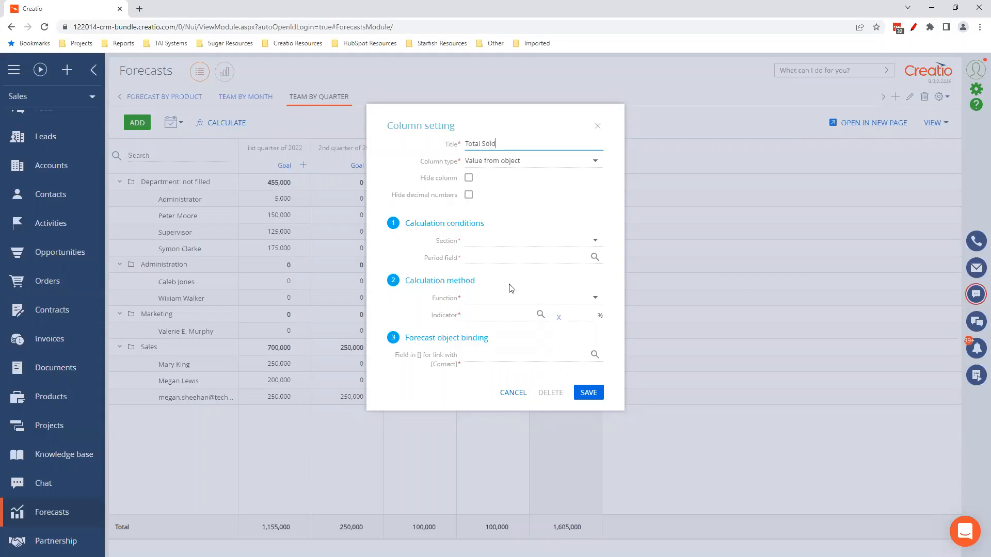
Step: Set the Total Sold column's section to Opportunities and add the condition Stage = Closed won
left_click(500, 237)
type("opp")
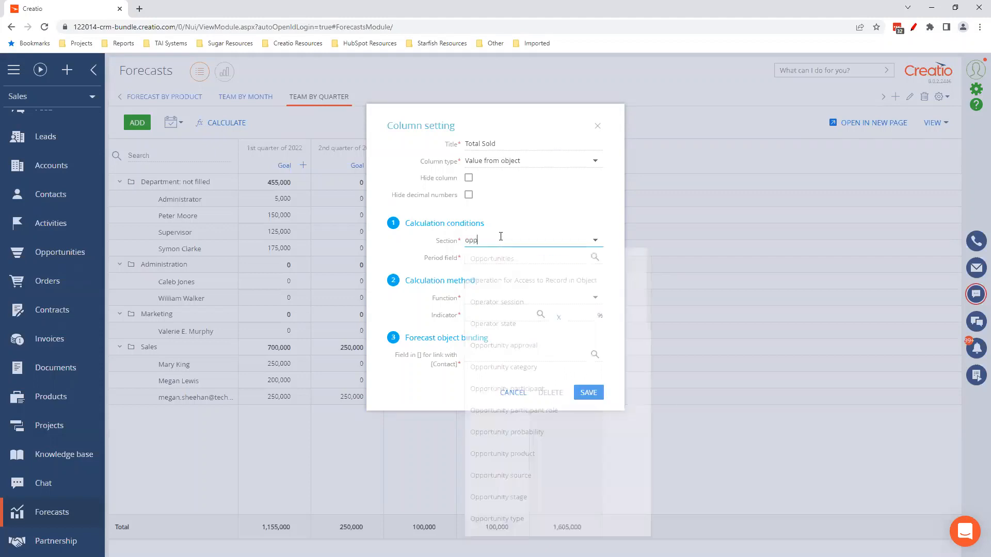
left_click(496, 258)
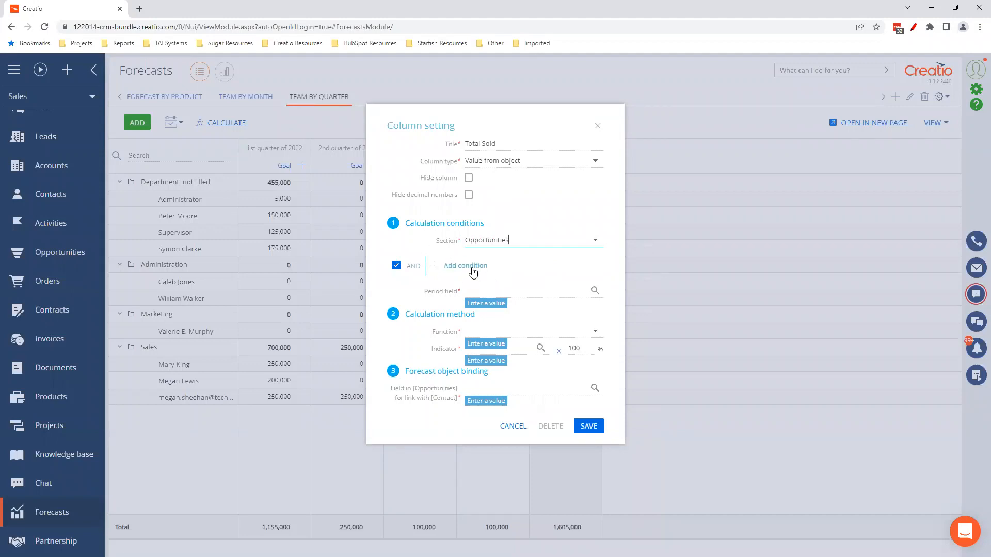
left_click(474, 267)
type("sta")
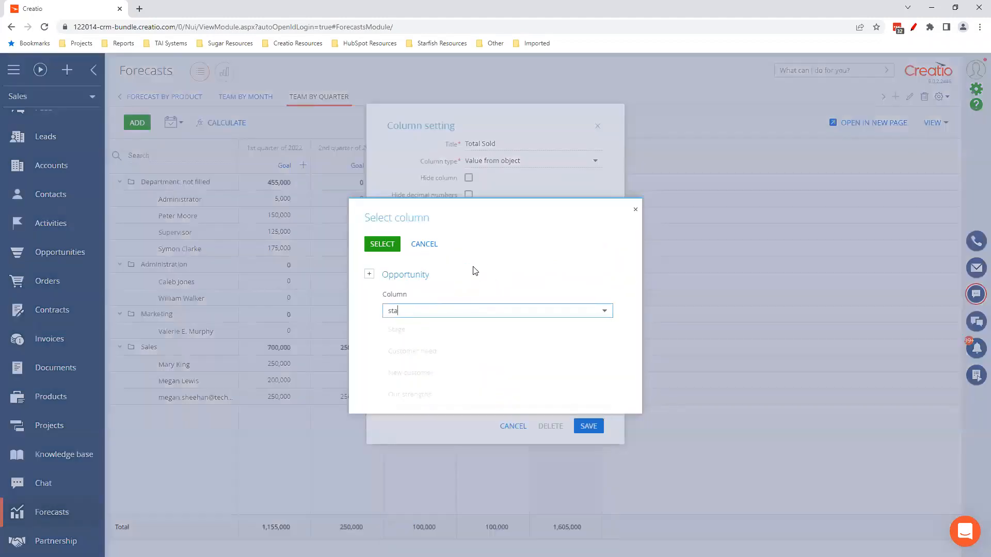
left_click(418, 329)
left_click(382, 244)
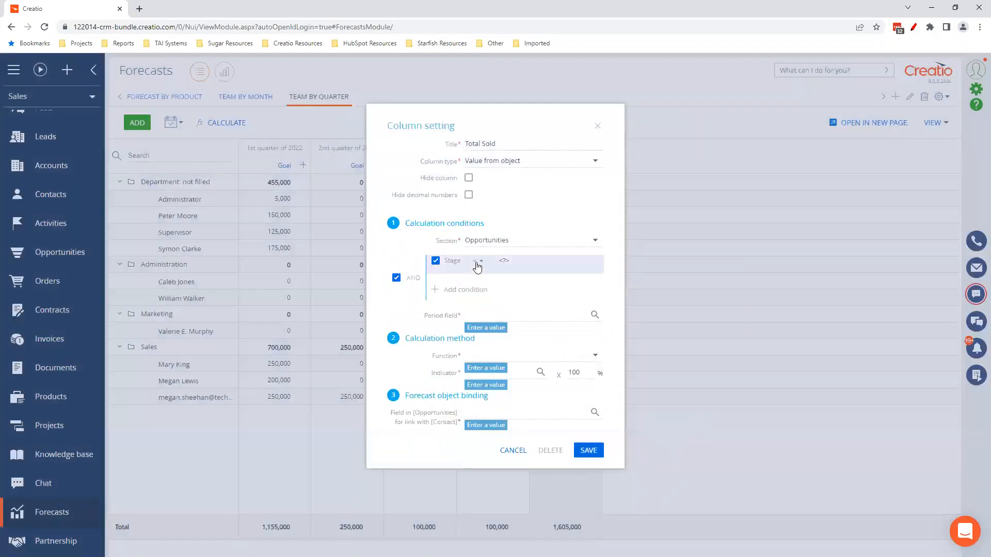
left_click(509, 261)
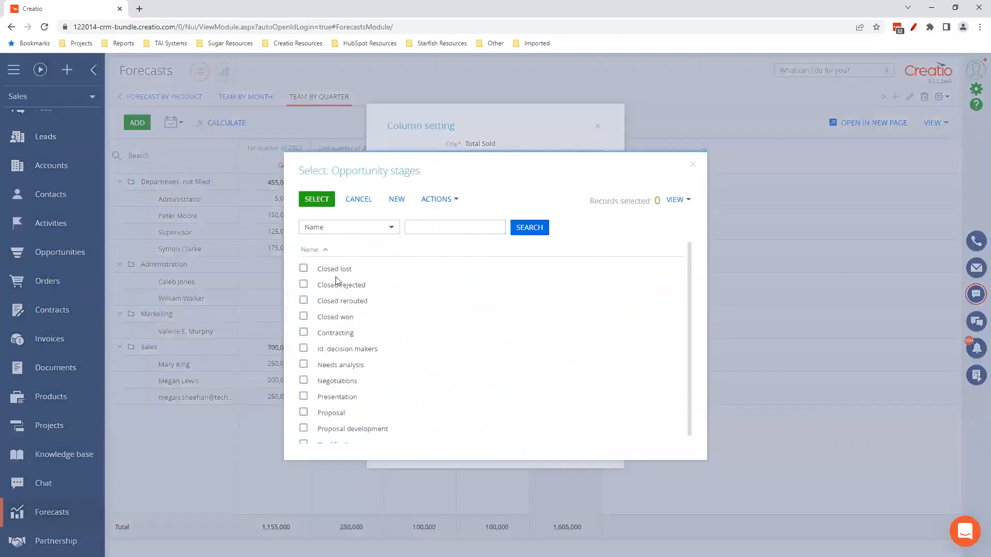
left_click(304, 316)
left_click(317, 199)
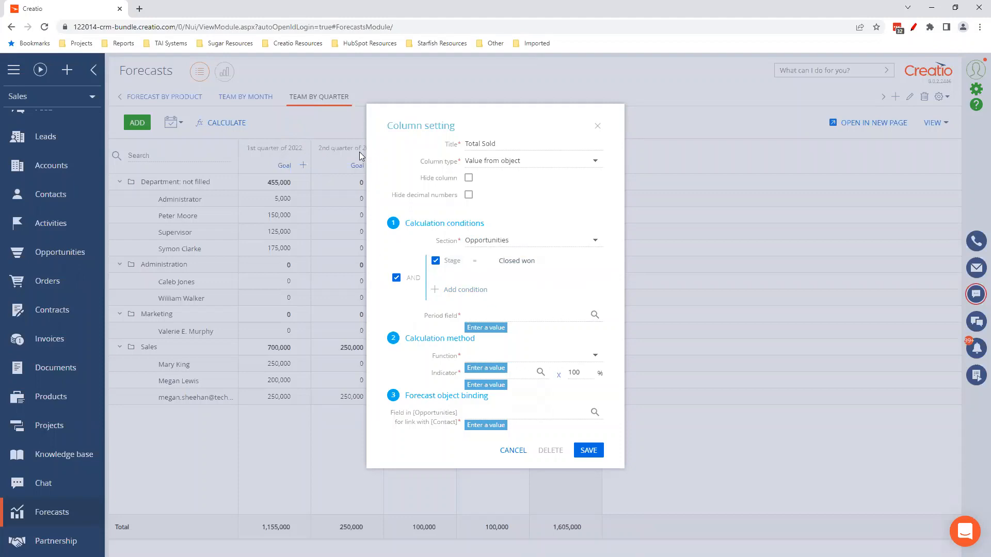
Step: Set the period field of the Total Sold column to the opportunity's Closed on date
left_click(594, 316)
left_click(535, 314)
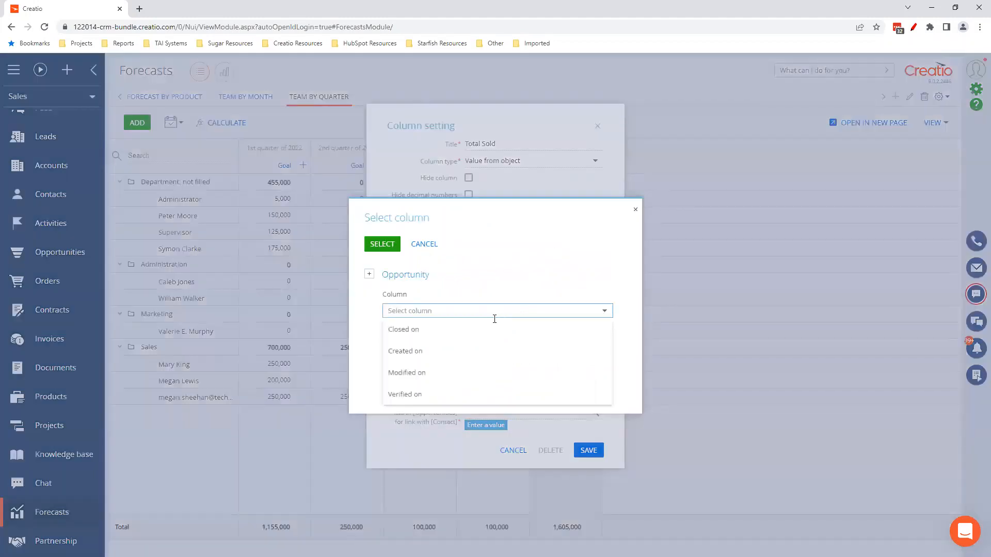
left_click(444, 331)
left_click(384, 245)
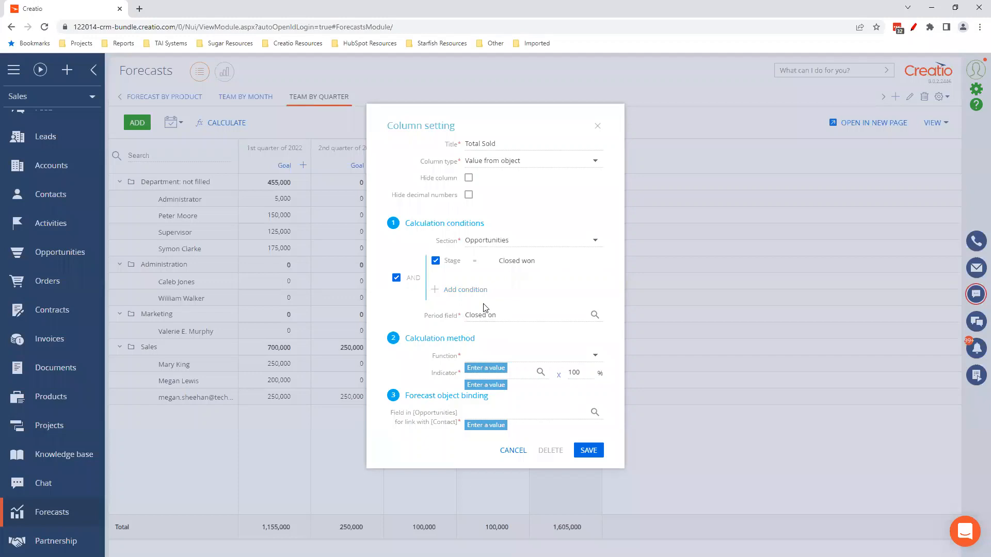
Step: Set the Total Sold calculation method to the sum function with Opportunity amount at 100% as the indicator
left_click(523, 355)
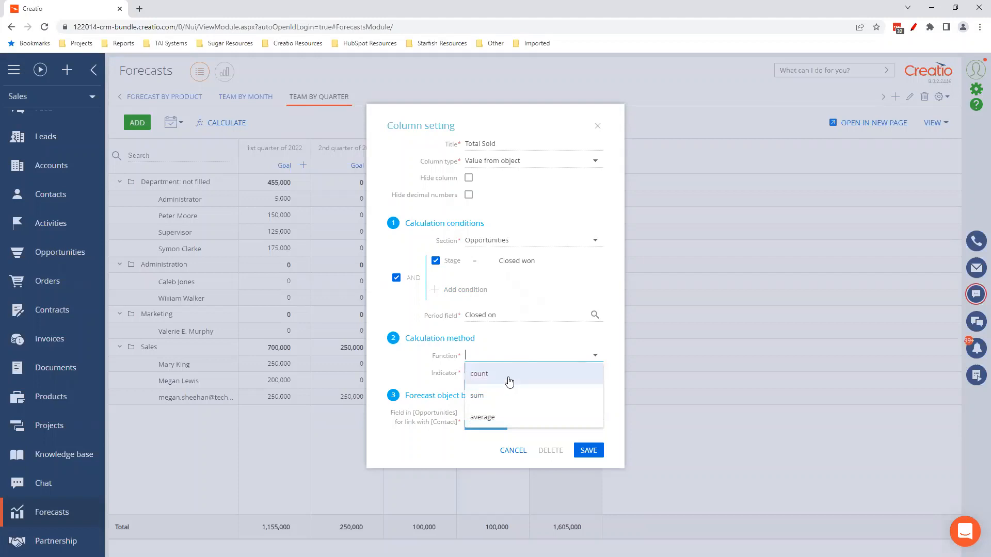
left_click(495, 401)
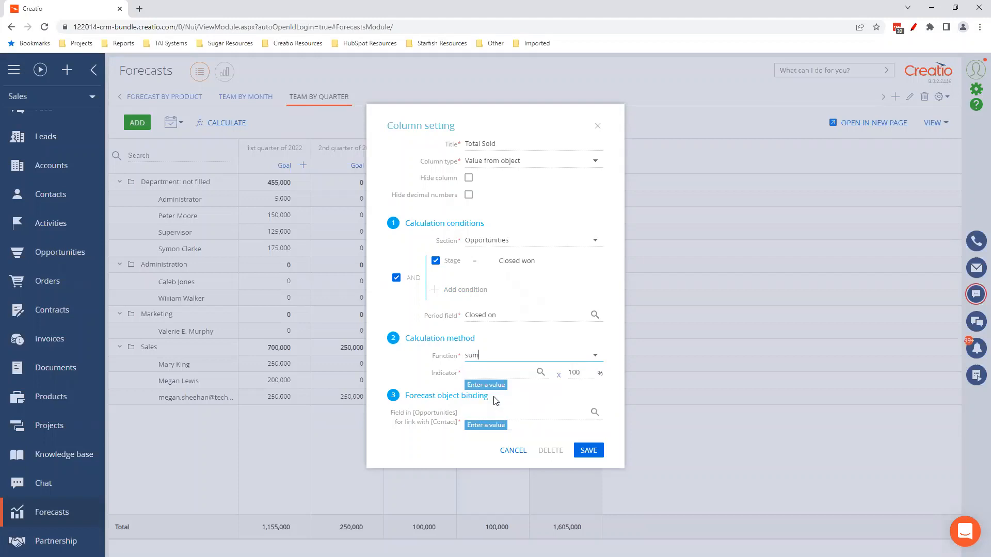
left_click(540, 374)
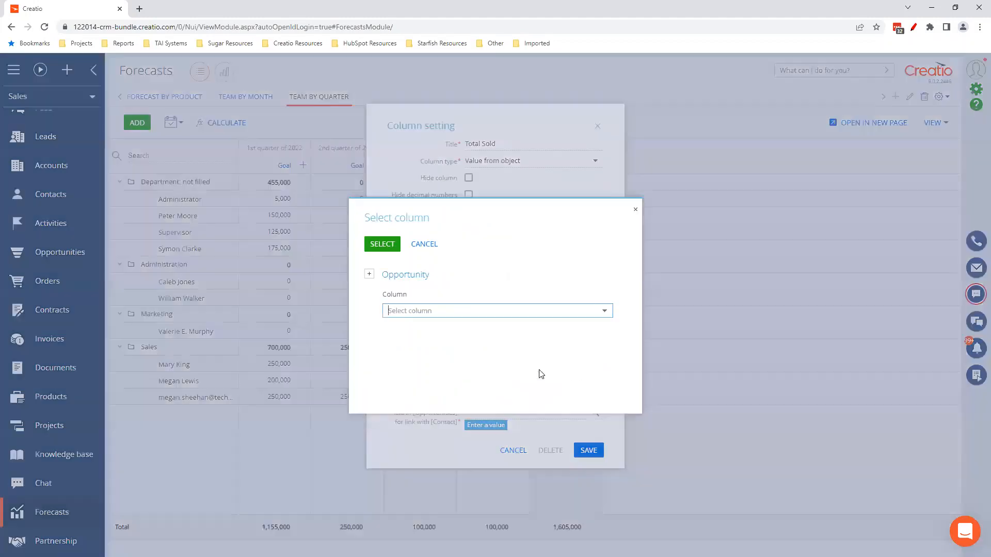
left_click(428, 311)
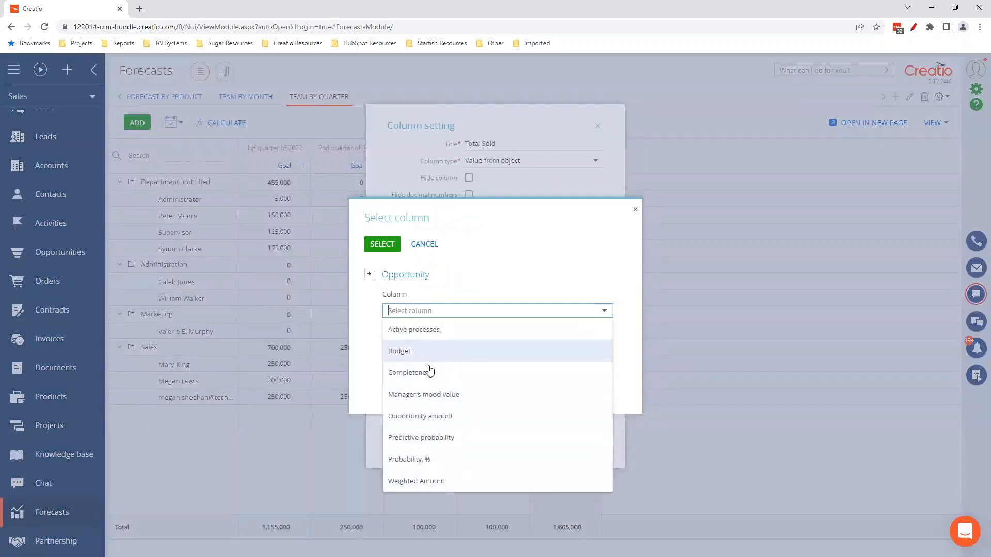
left_click(432, 415)
left_click(391, 245)
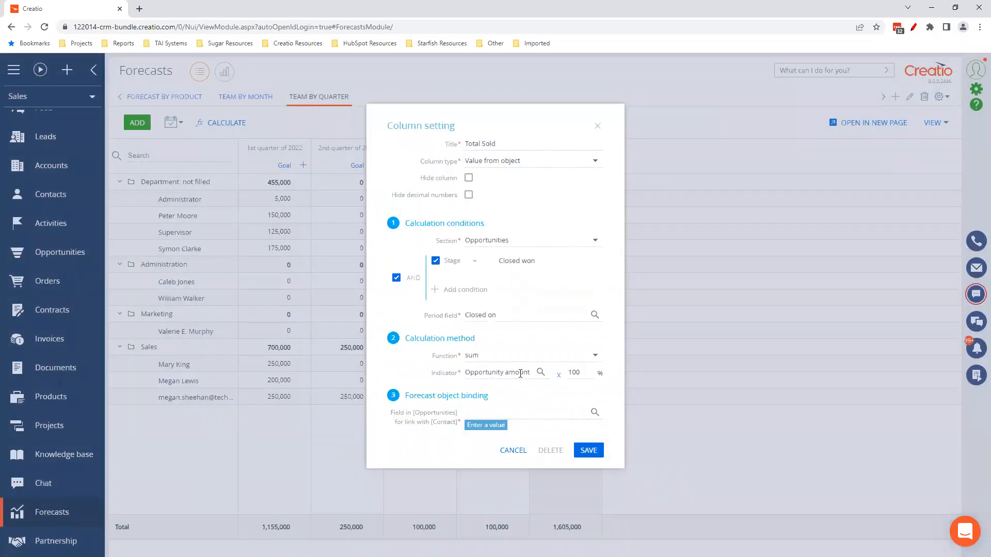
left_click(578, 372)
double_click(577, 373)
Step: Link the opportunities to the forecast contacts through the Owner field and save the Total Sold column
left_click(594, 413)
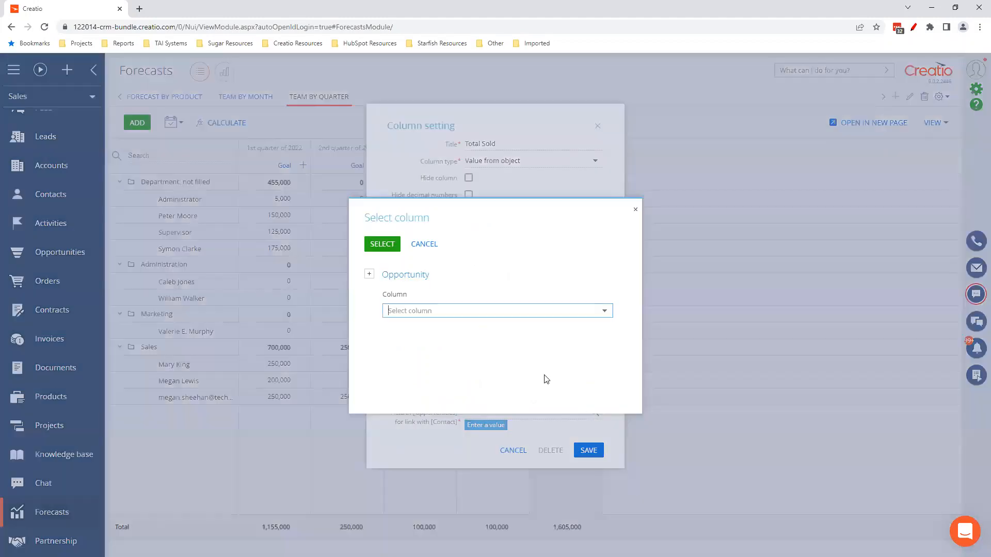
left_click(432, 309)
left_click(420, 397)
left_click(382, 244)
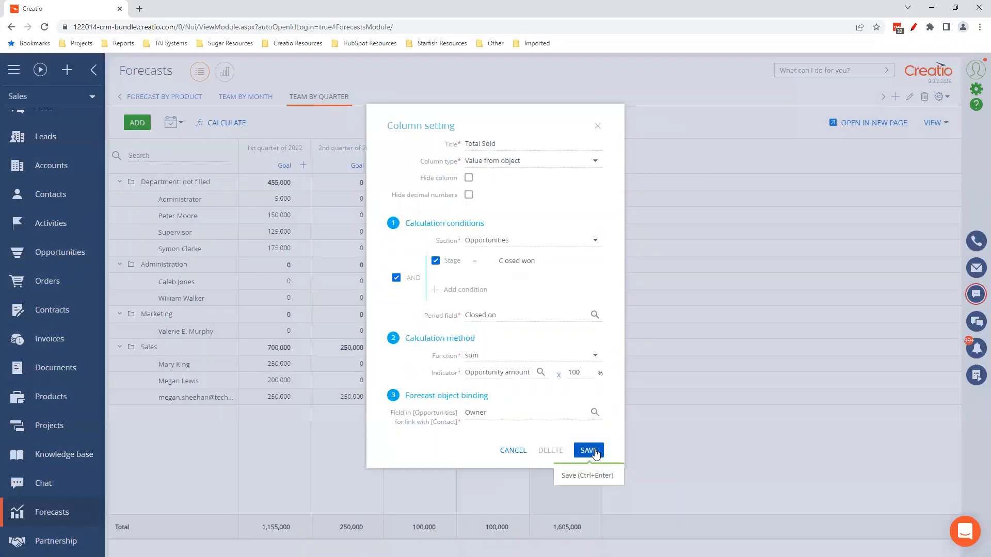
left_click(588, 451)
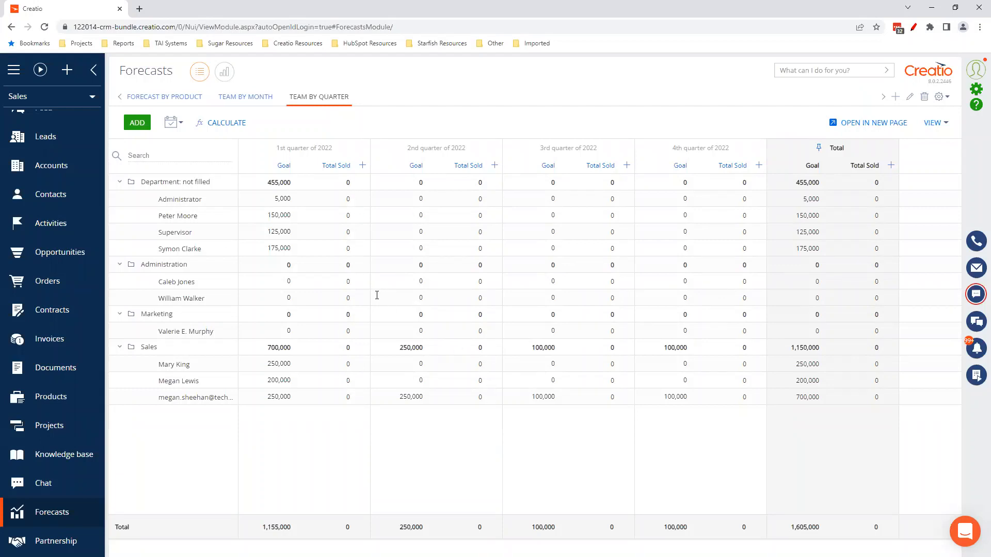
Step: Calculate the Team by Quarter forecast and acknowledge the calculation notice
left_click(228, 127)
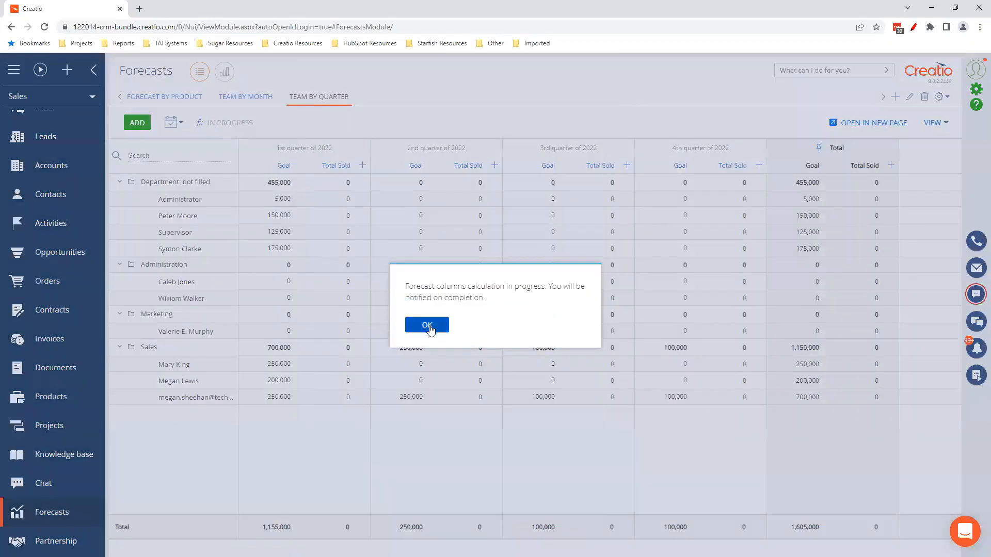
left_click(428, 326)
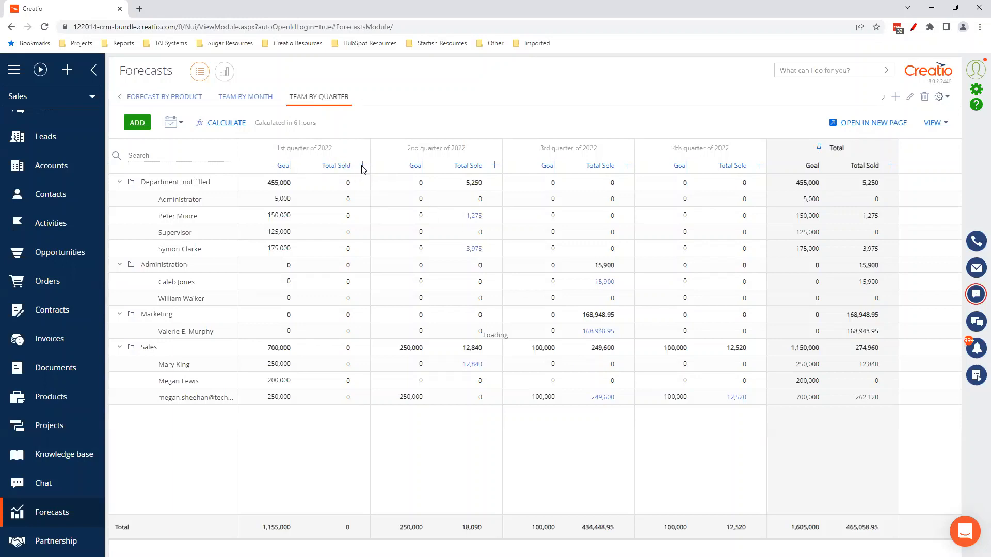
Step: Add a forecast column titled Open Opps of type Value from object, with Opportunities as its section
left_click(362, 166)
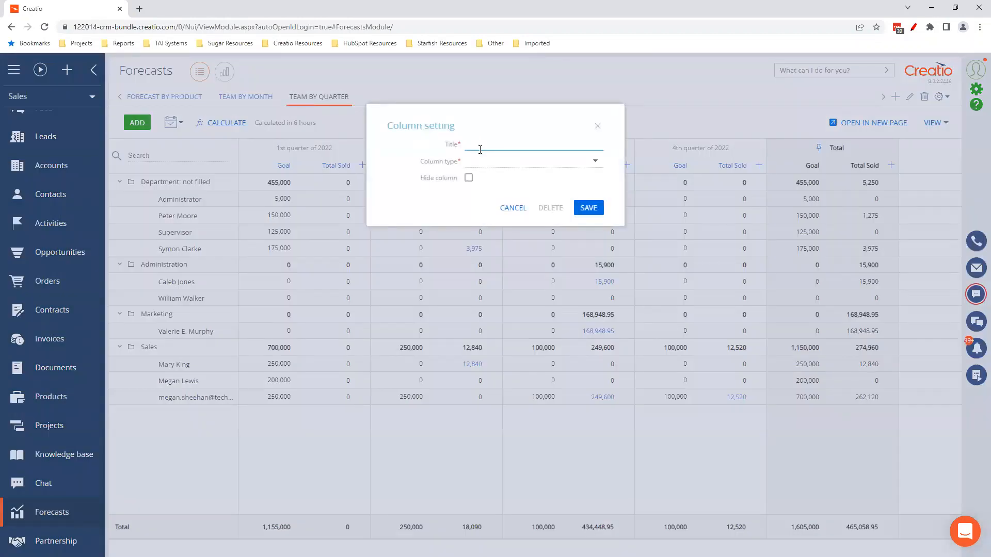
type("Open Opps")
left_click(483, 160)
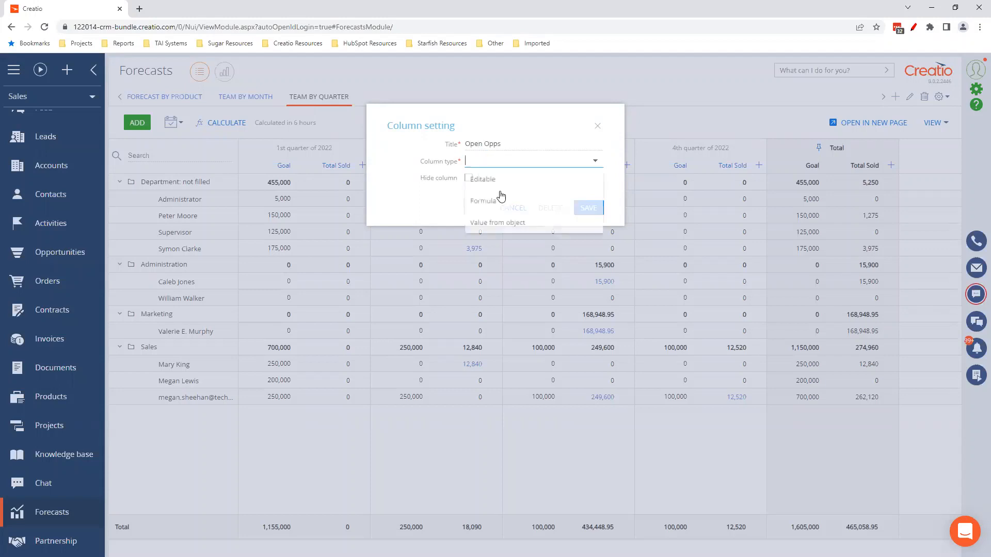
left_click(497, 222)
left_click(492, 238)
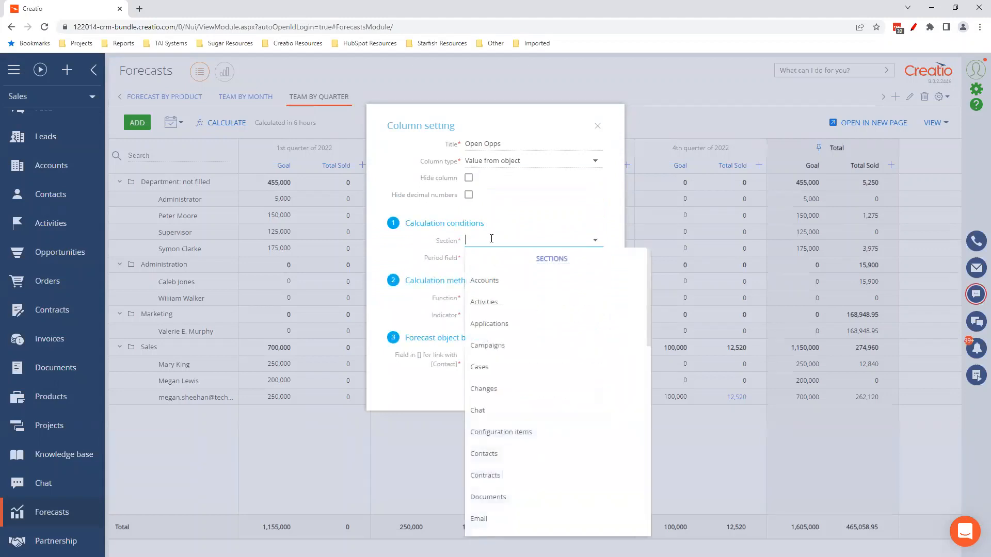
type("opp")
left_click(490, 258)
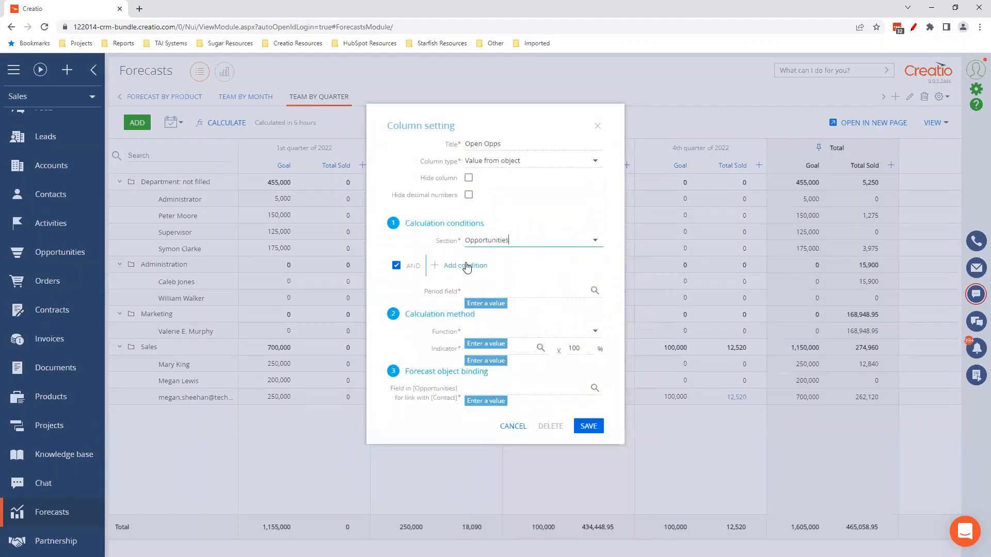
Step: Add a calculation condition on the opportunity's Stage column with the not-equal comparison
left_click(469, 280)
type("stat")
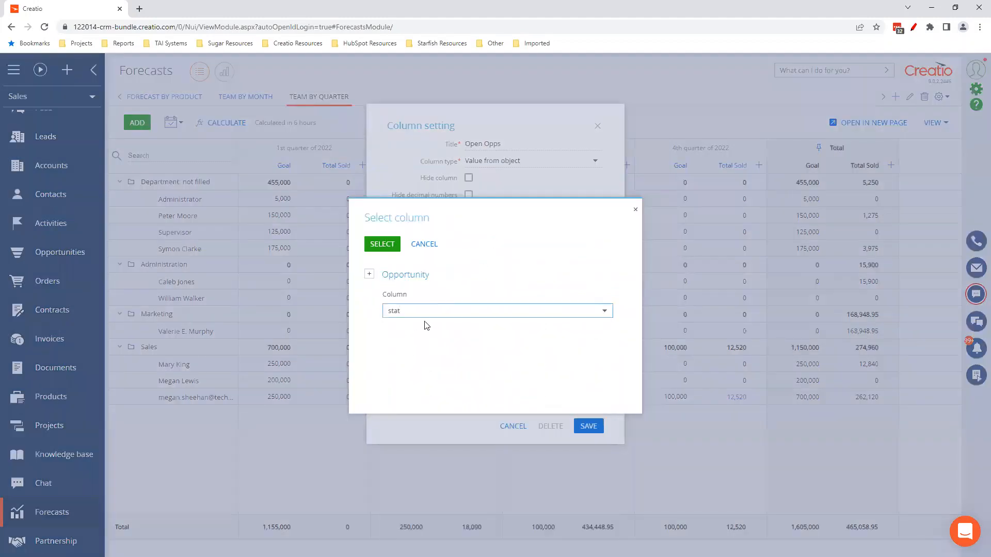
key("BackSpace")
type("g")
left_click(420, 330)
left_click(382, 244)
left_click(476, 264)
left_click(498, 278)
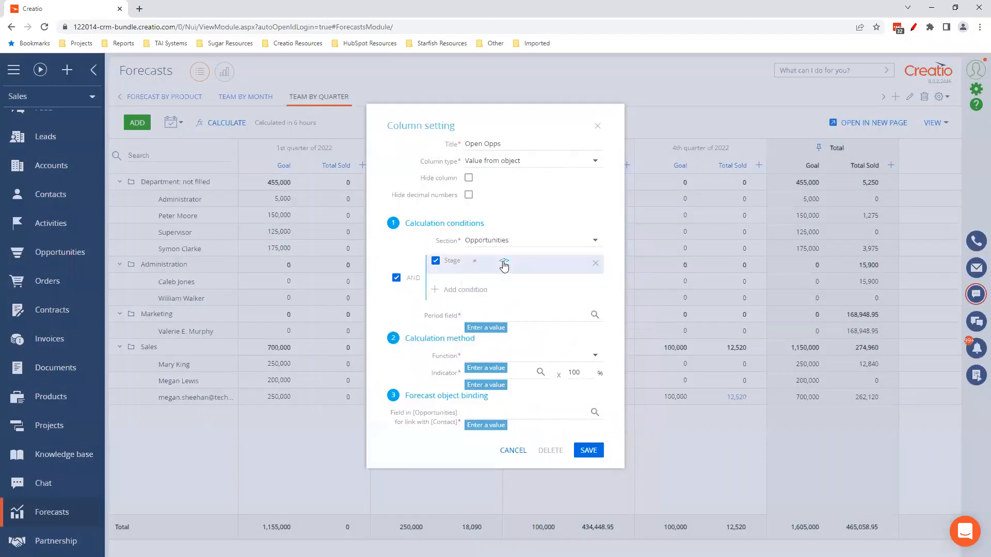
Step: Set the Stage condition's values to Closed lost, Closed rejected, Closed rerouted and Closed won
left_click(504, 261)
left_click(334, 269)
left_click(335, 285)
left_click(334, 301)
left_click(334, 317)
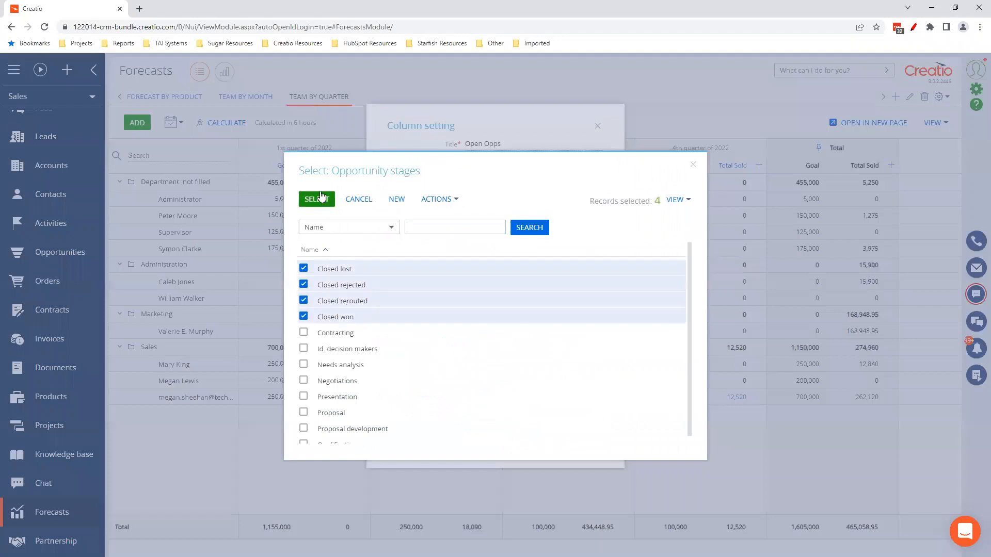
left_click(317, 199)
Step: Set the period field of the Open Opps column to the opportunity's Closed on date
left_click(569, 324)
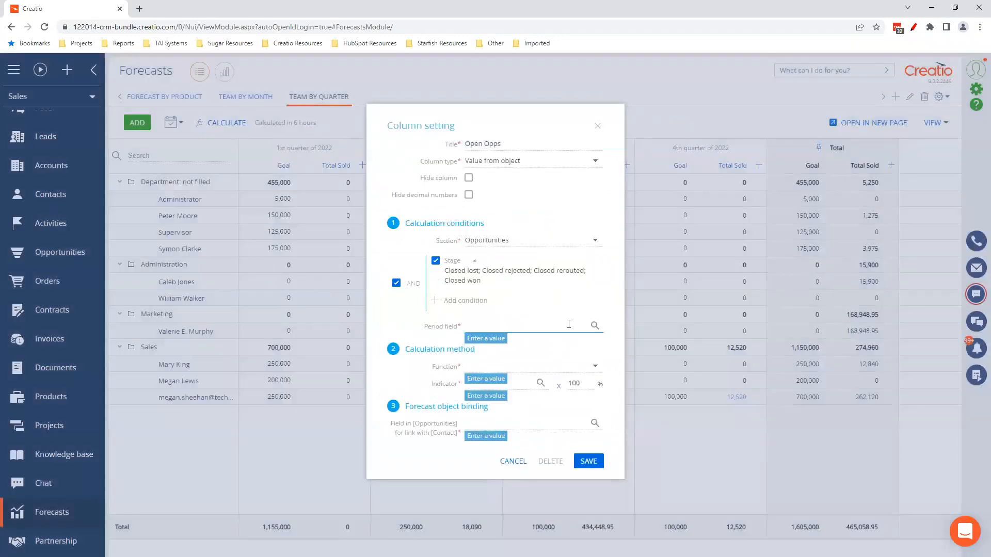
left_click(595, 325)
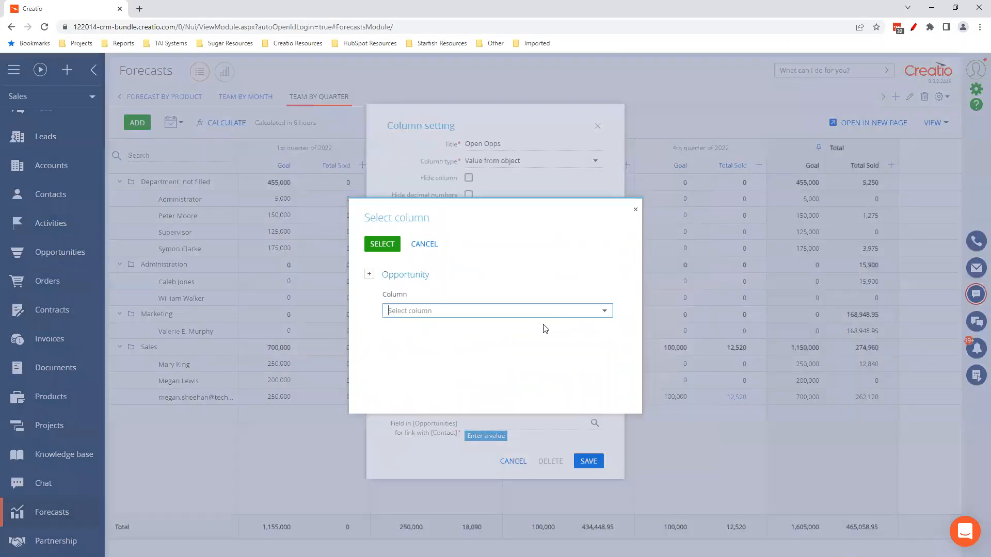
left_click(413, 310)
left_click(407, 330)
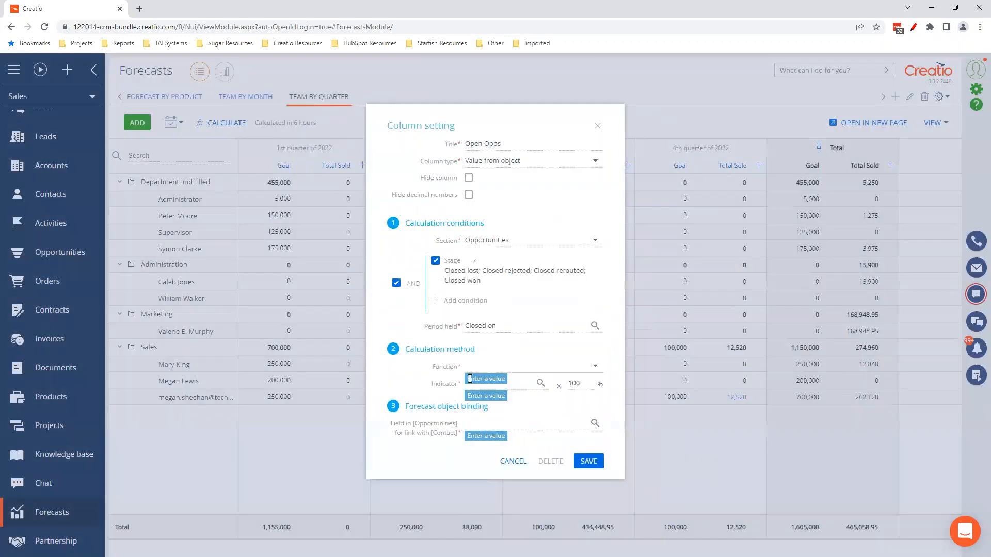
Step: Set the Open Opps calculation method to the sum function with Opportunity amount as the indicator
left_click(521, 366)
left_click(487, 403)
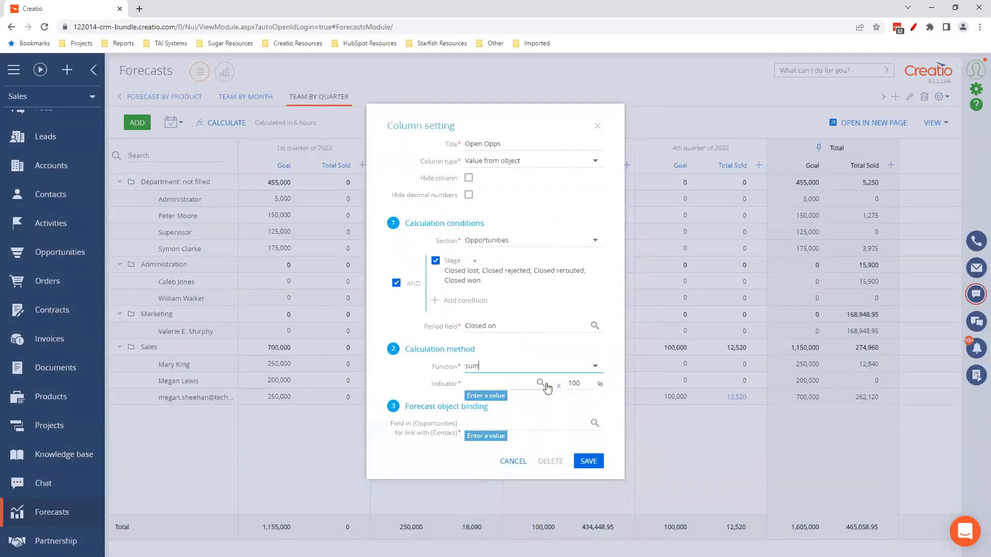
left_click(540, 384)
left_click(451, 309)
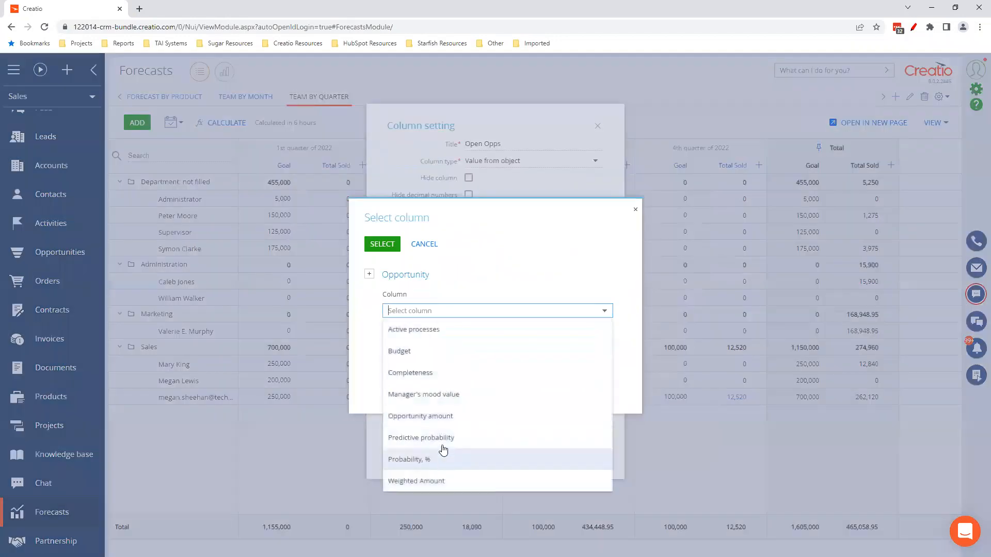
left_click(433, 419)
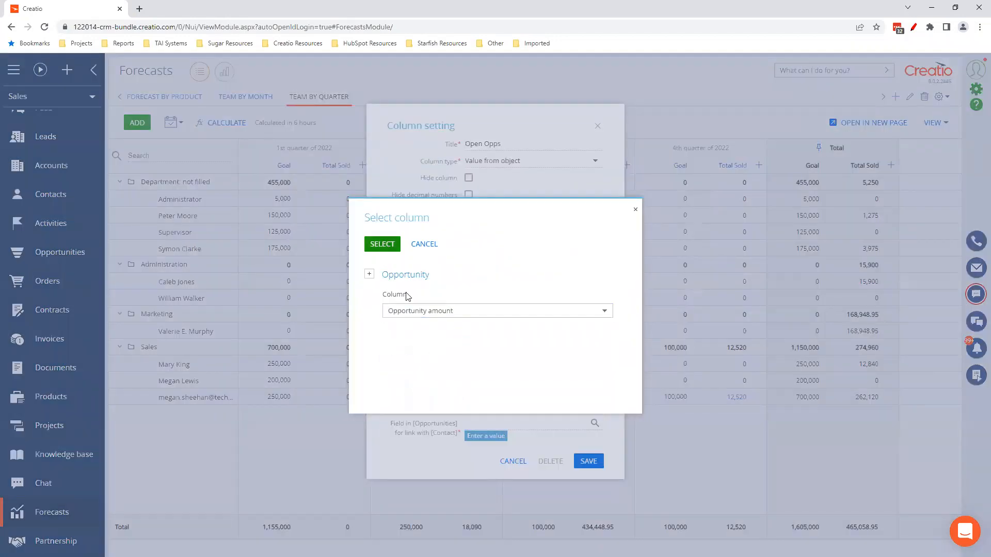
left_click(382, 244)
Step: Link the opportunities to the forecast contacts through the Owner field and save the Open Opps column
left_click(595, 423)
left_click(440, 309)
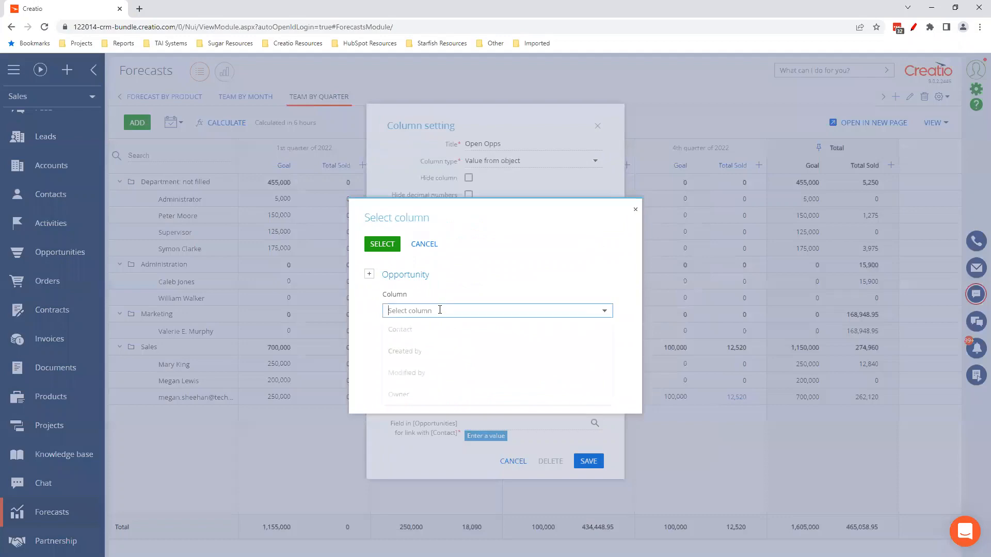
left_click(449, 391)
left_click(382, 244)
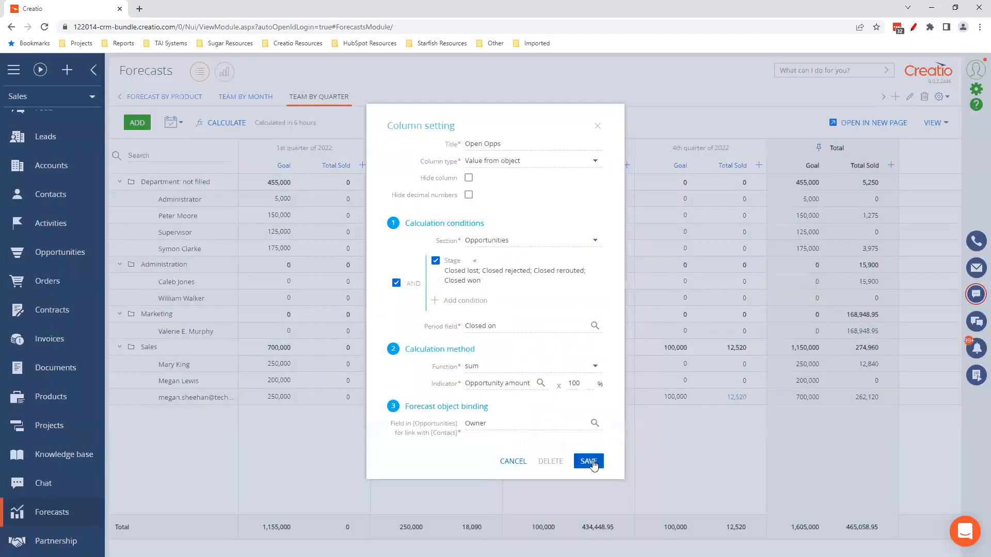
left_click(581, 462)
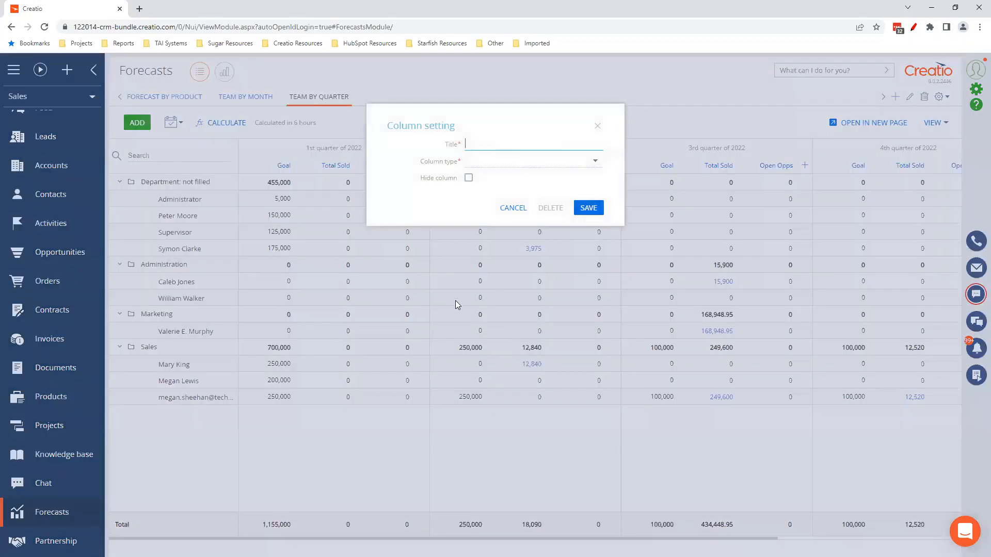
Step: Set up a new forecast column of type Formula titled Total Possible Sales
left_click(480, 160)
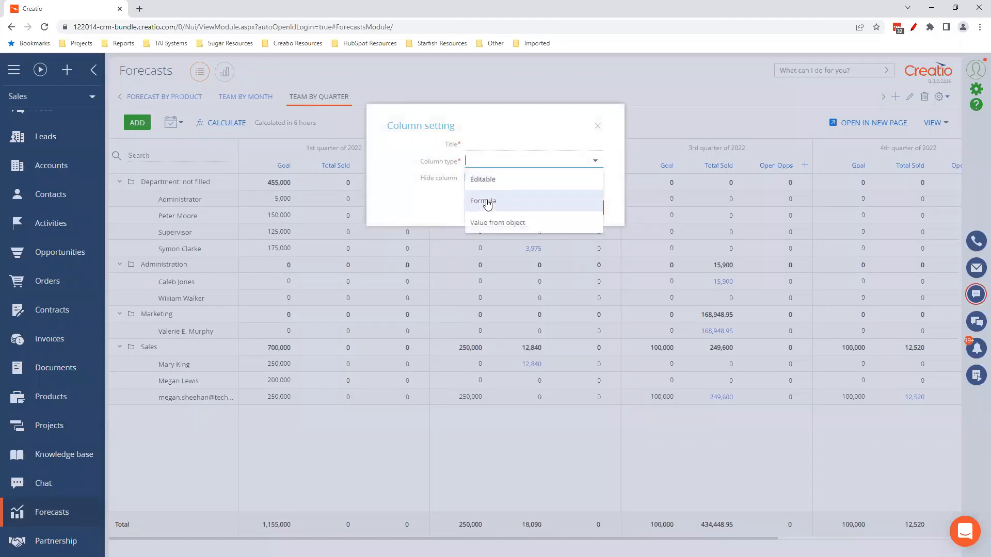
left_click(488, 204)
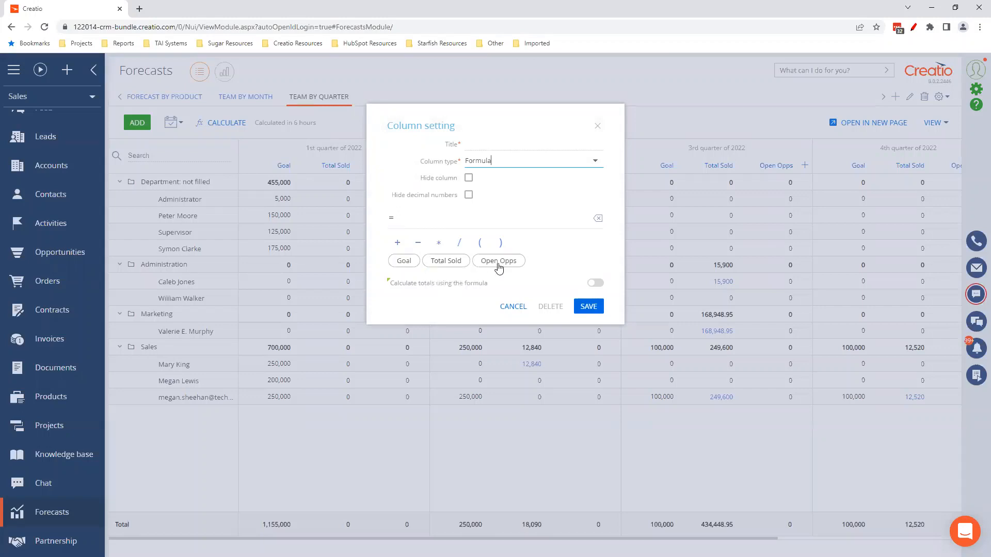
left_click(484, 144)
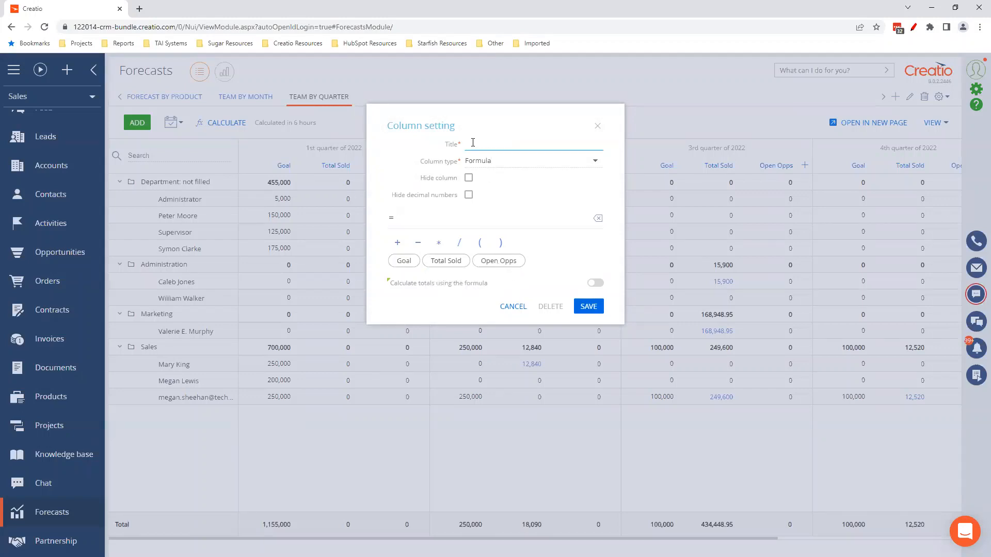
type("Total Possible Sales")
Step: Build the formula Total Sold + Open Opps, enable calculating totals using the formula, and save the column
left_click(448, 264)
left_click(397, 242)
left_click(493, 262)
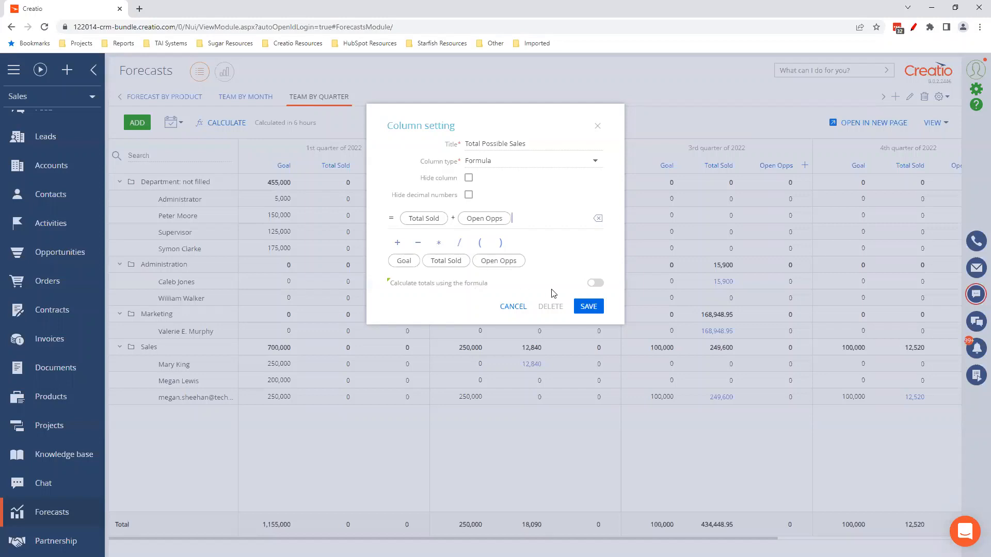
left_click(594, 284)
left_click(589, 307)
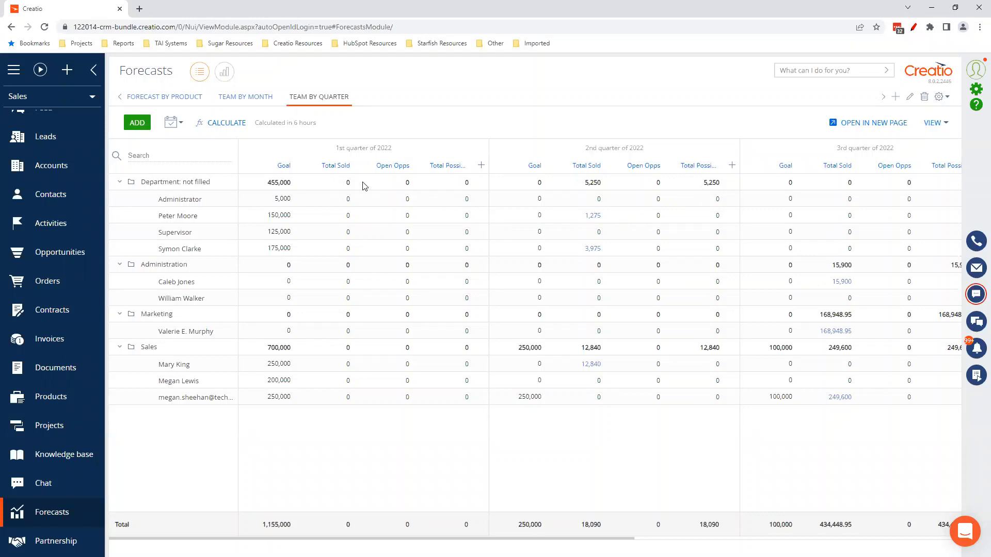
Step: Add another forecast column of type Formula titled % Goal Achieved
left_click(481, 165)
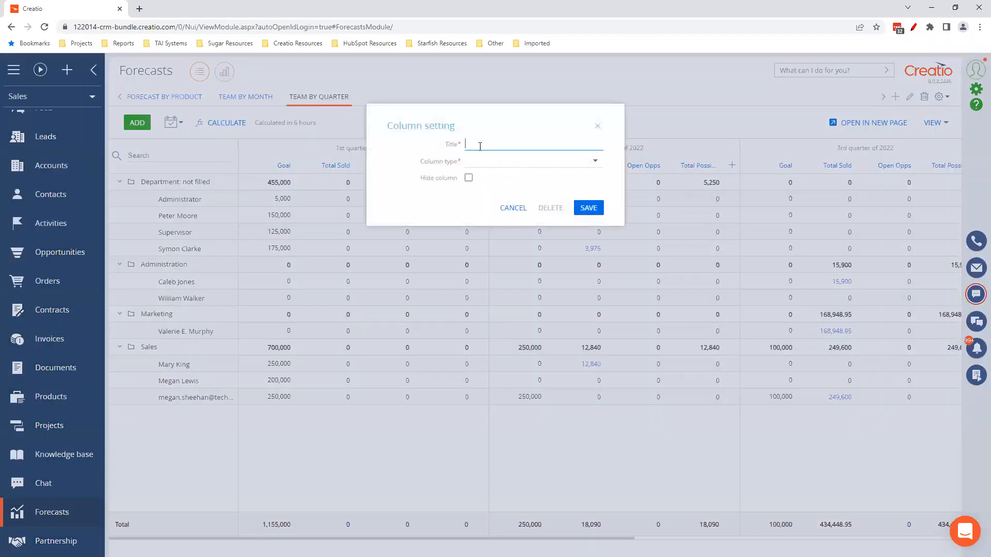
type("% Goal Achieved")
left_click(491, 161)
left_click(487, 203)
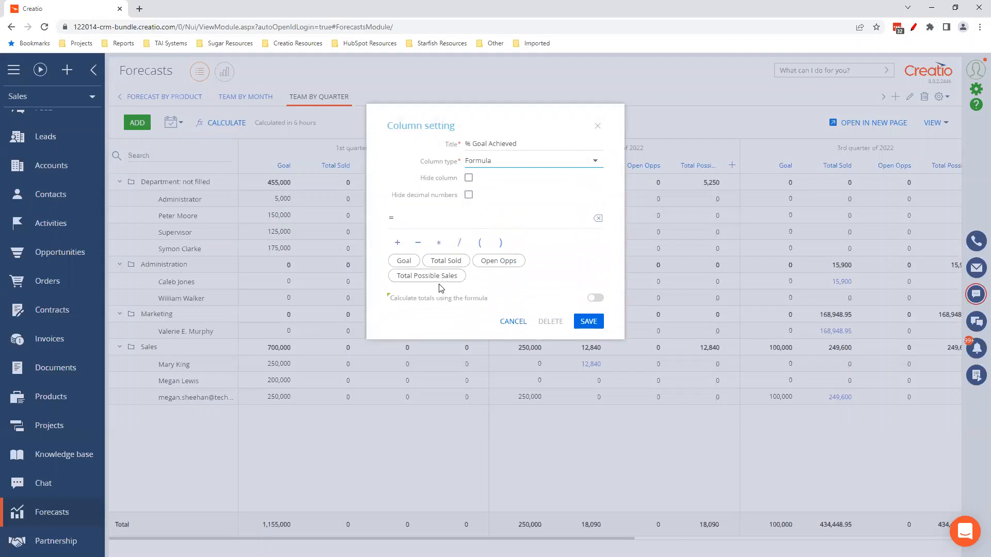
Step: Build the formula Total Sold / Goal * 100, enable calculating totals using the formula, and save the column
left_click(446, 260)
left_click(459, 243)
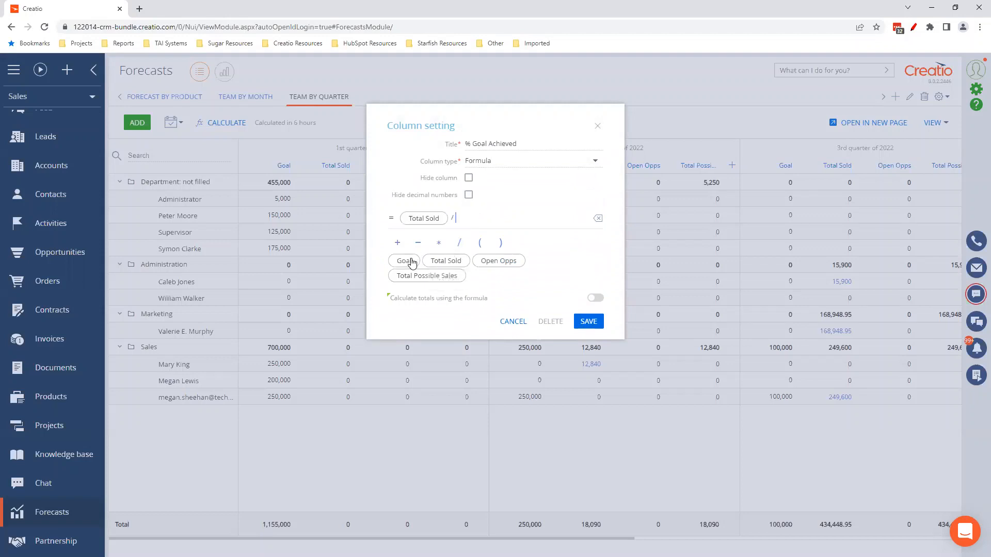
left_click(413, 261)
left_click(439, 243)
type("100")
left_click(595, 298)
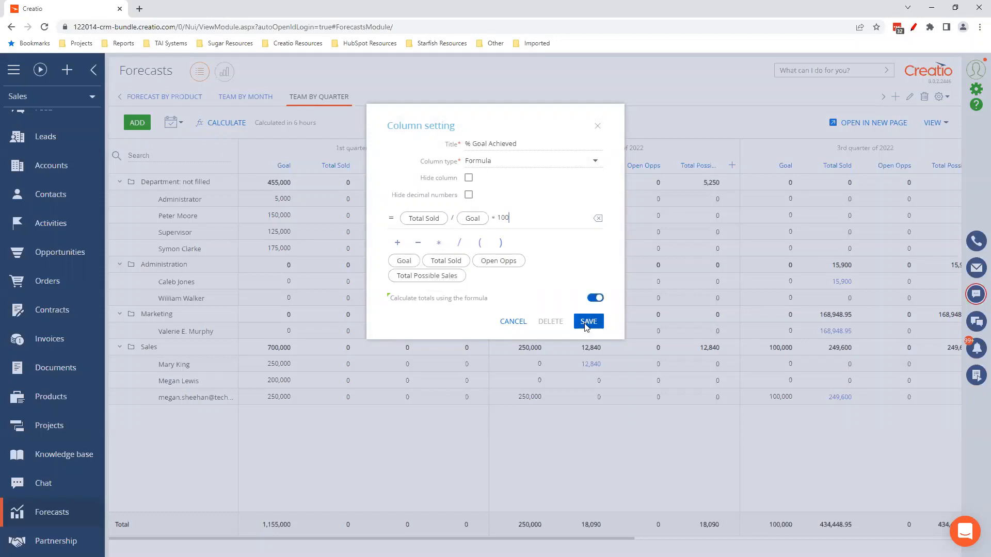
left_click(589, 321)
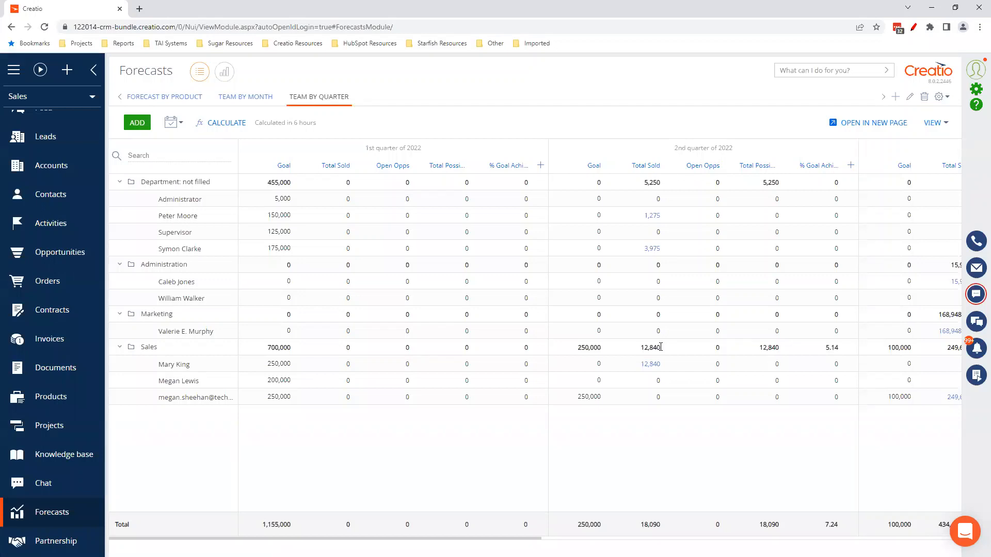
Step: Recalculate the Team by Quarter forecast with the new columns and review the quarterly figures
left_click(223, 123)
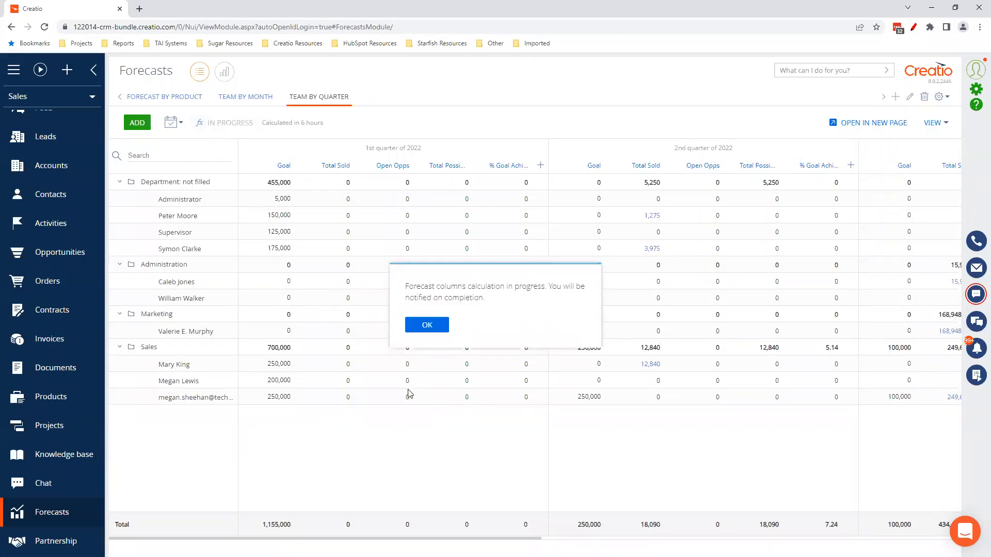
left_click(438, 325)
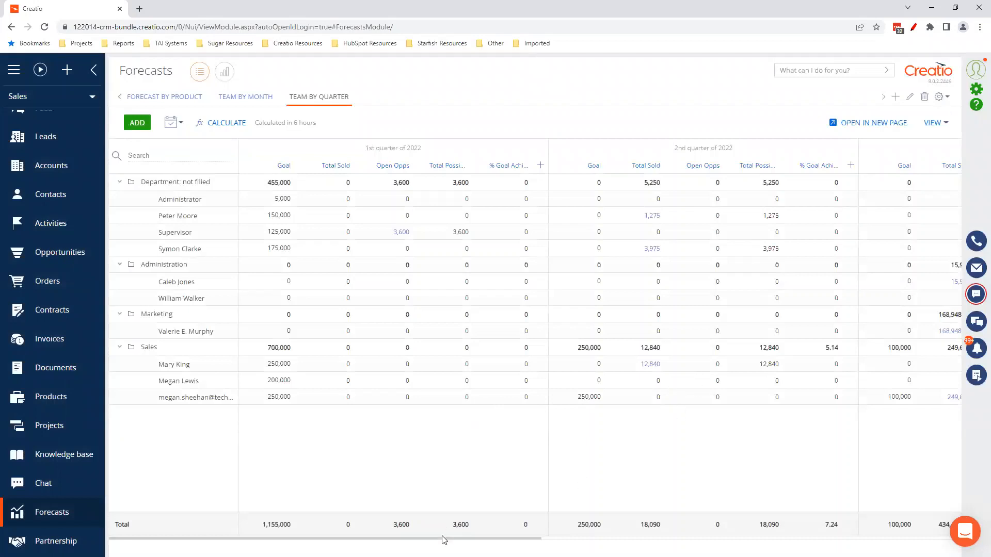
left_click_drag(444, 538, 410, 528)
Step: Enable automatic calculation every 4 hours and daily autosave for the Team by Quarter forecast
left_click(910, 99)
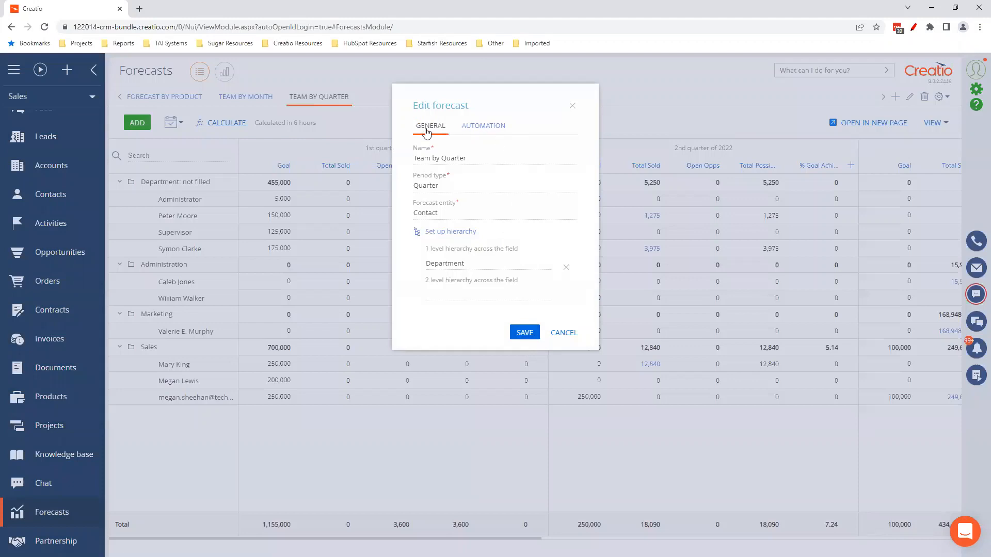
left_click(479, 127)
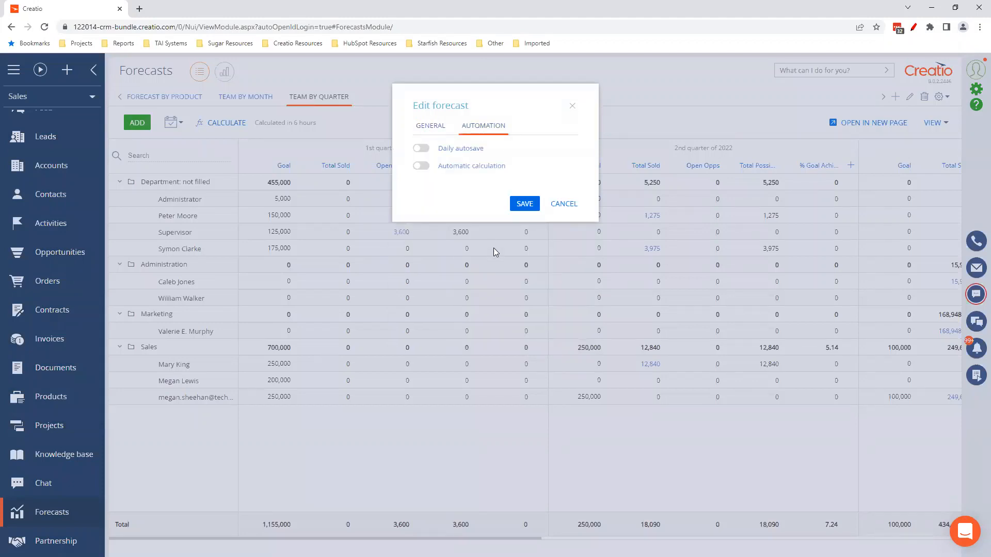
left_click(422, 166)
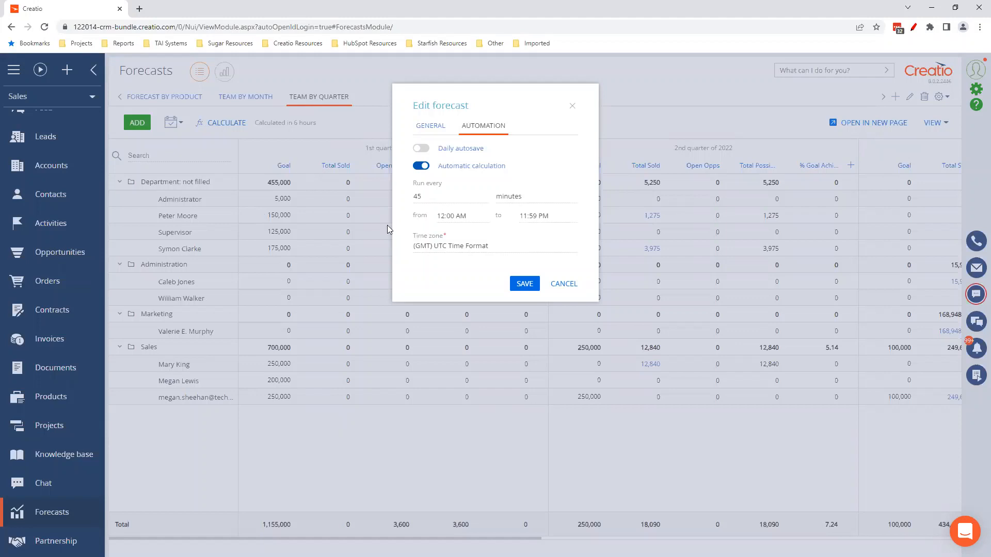
left_click(451, 197)
key("BackSpace")
left_click(506, 195)
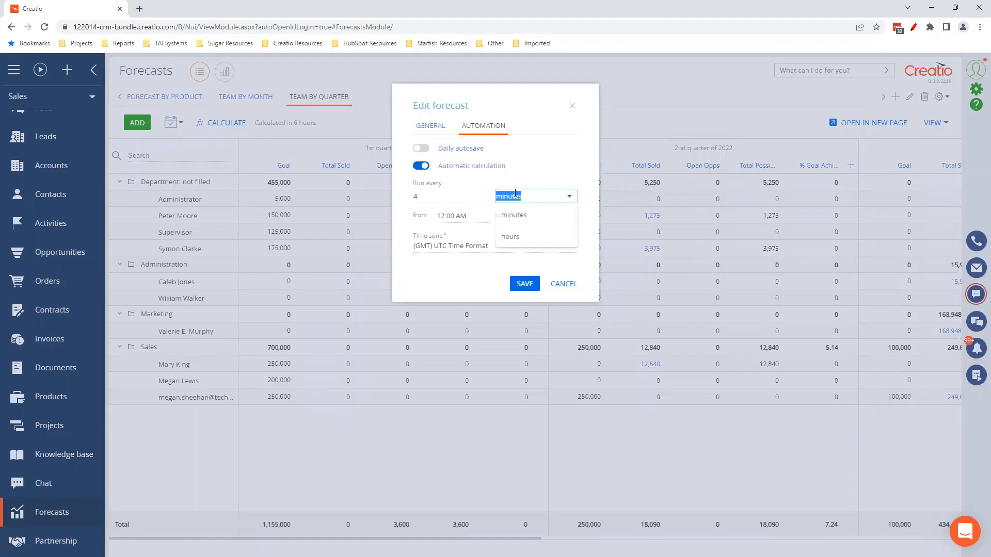
left_click(515, 238)
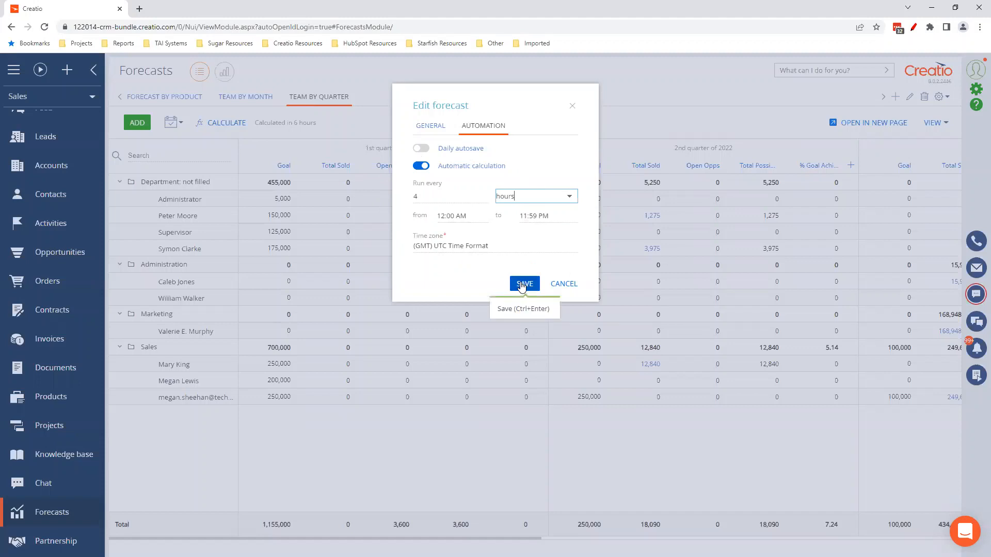
left_click(421, 149)
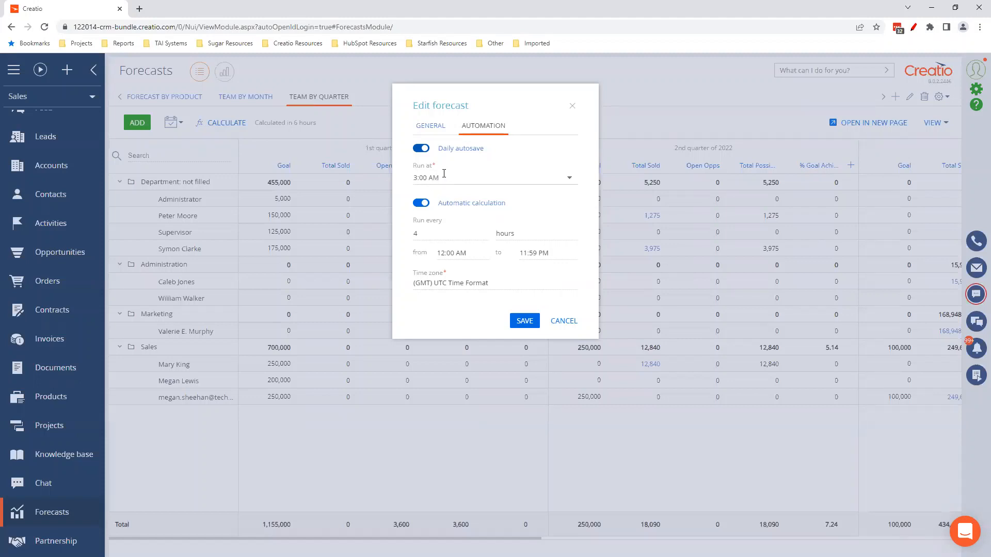
Step: Set the automation time zone to Central Time (US & Canada) (GMT-06:00) and save the forecast settings
left_click(455, 285)
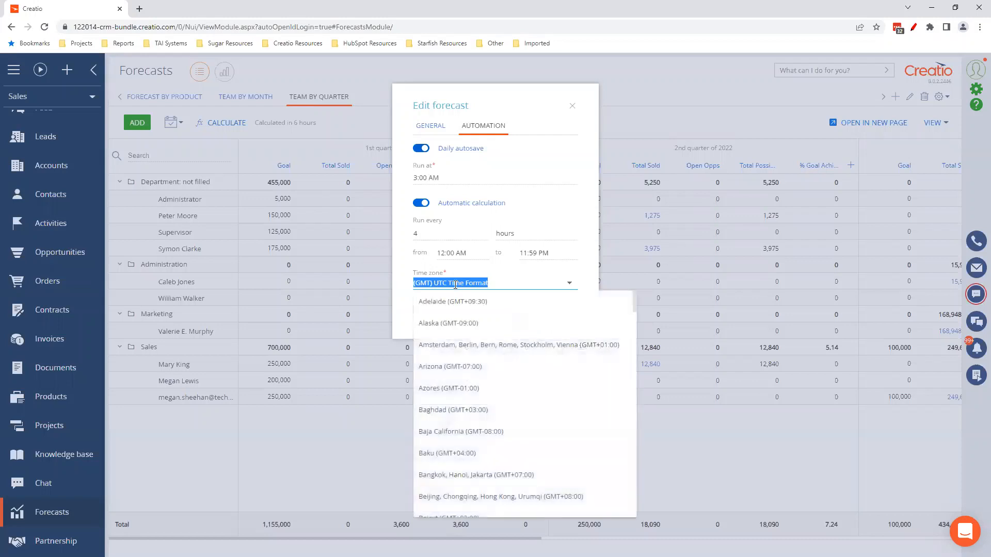
type("cem")
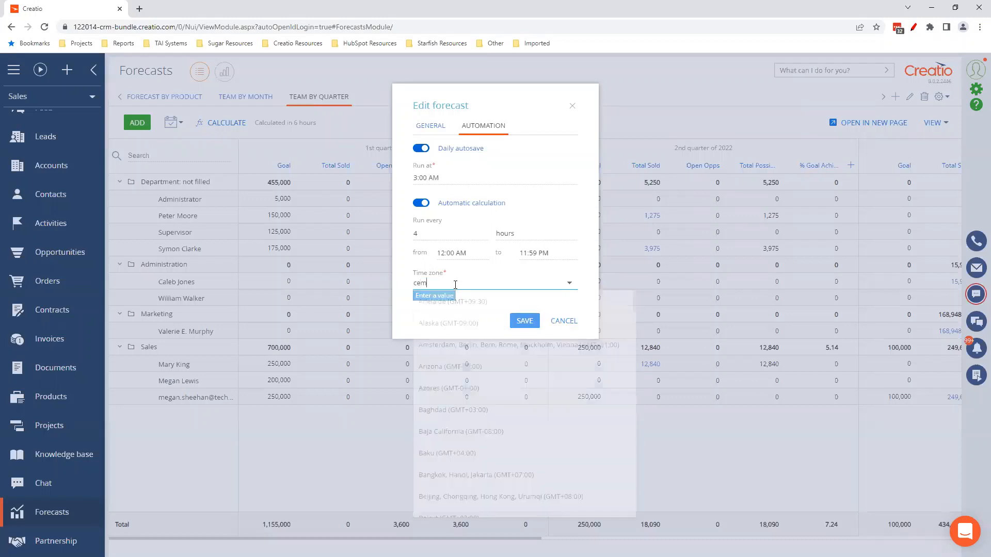
type("t")
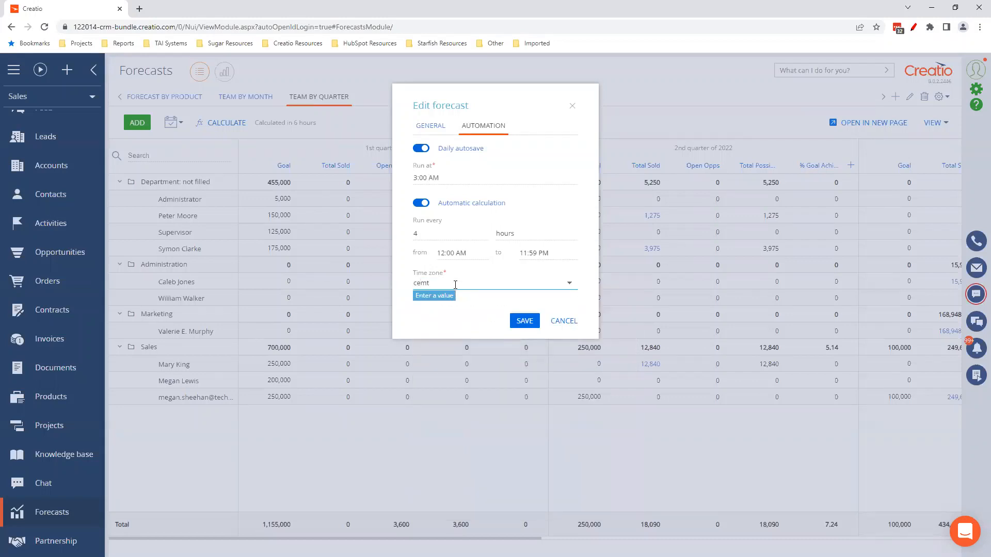
key("BackSpace")
key("BackSpace")
type("nt")
left_click(467, 324)
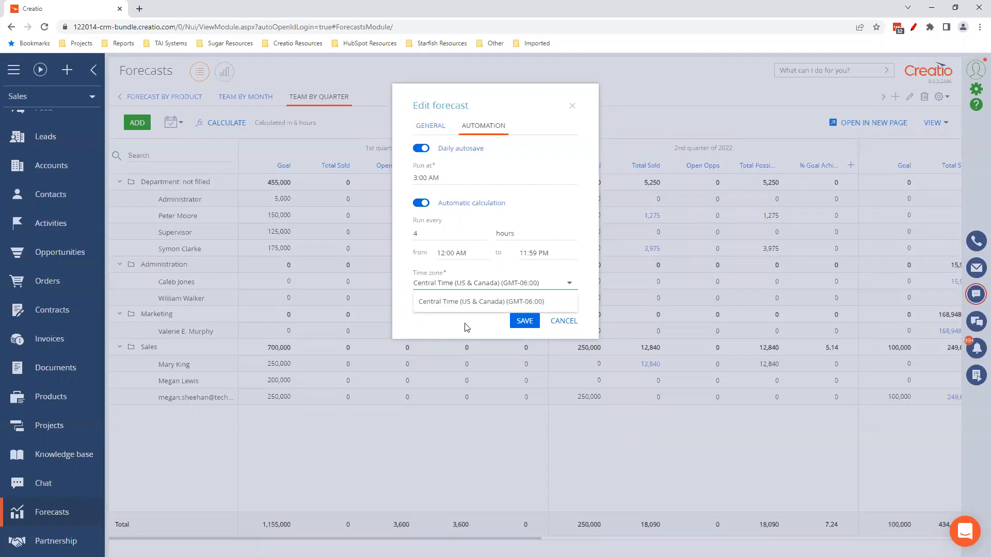
left_click(458, 308)
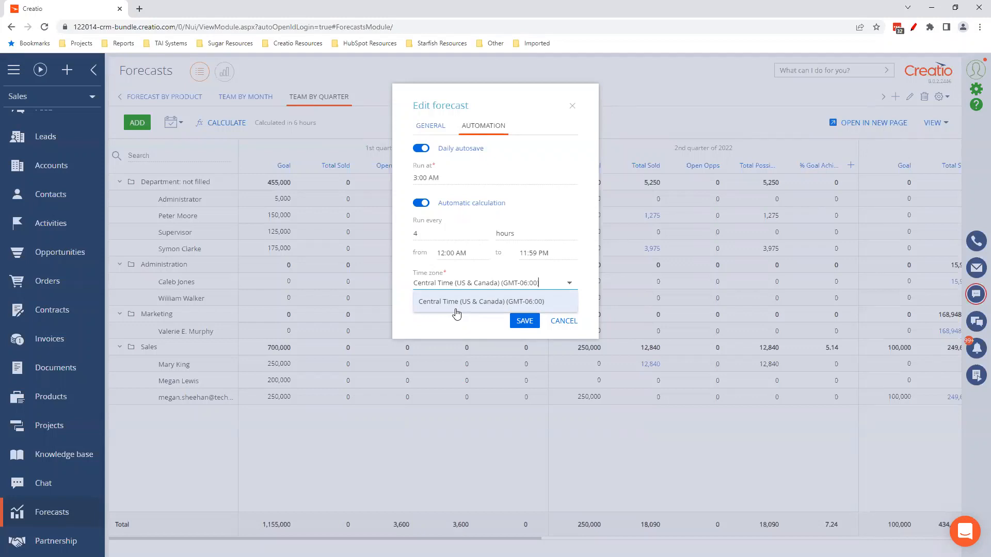
left_click(454, 301)
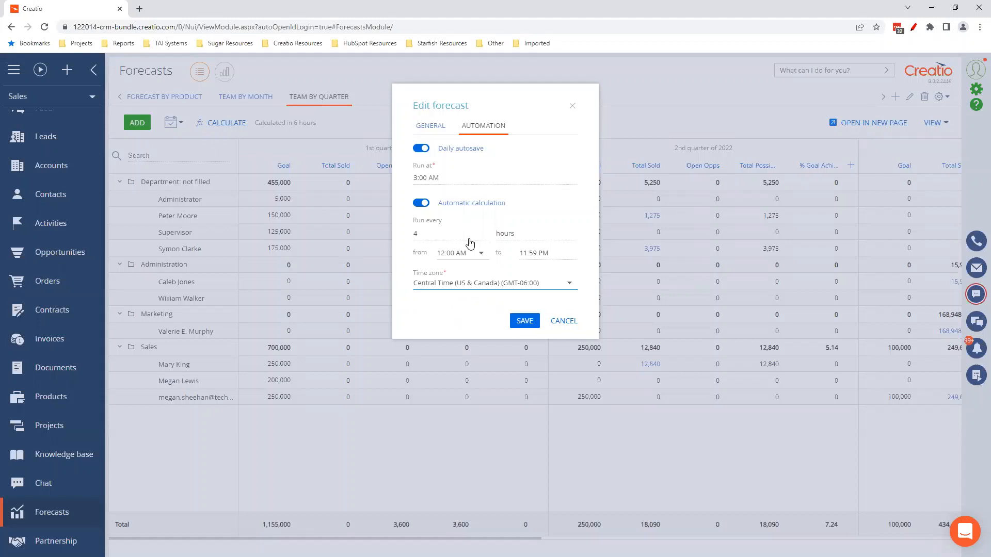
left_click(530, 321)
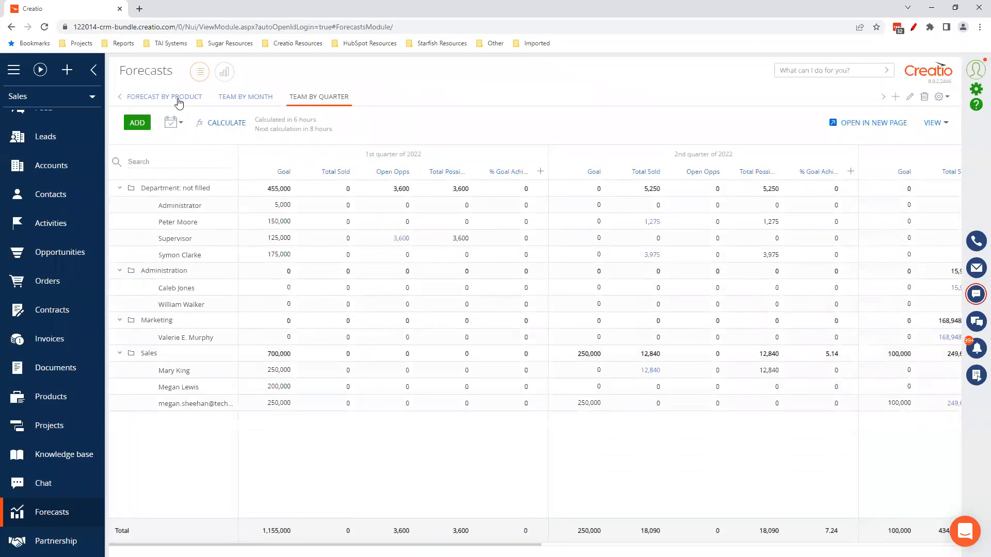
Step: View the Forecast by Product snapshots saved on 6/27/2022 and 6/26/2022, and return to the current forecast
left_click(178, 99)
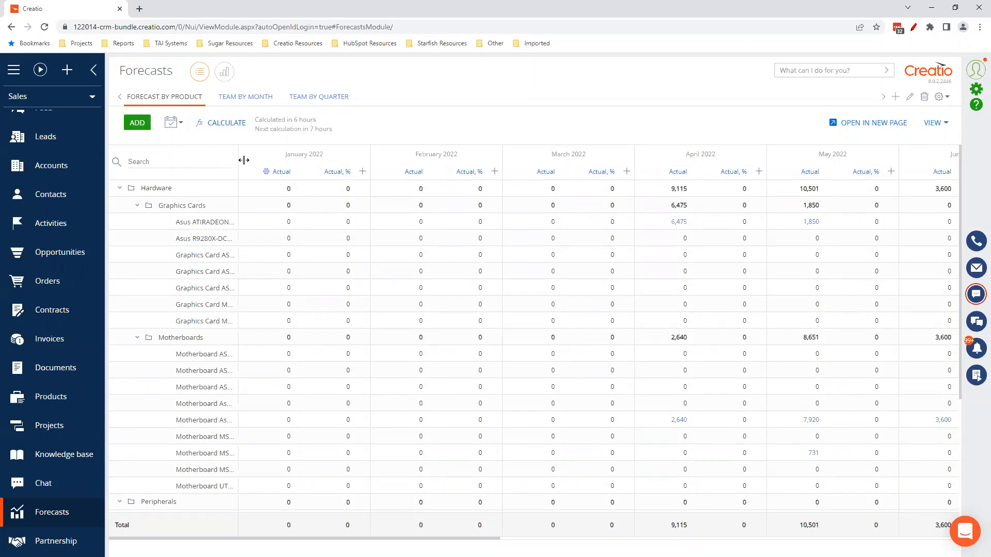
left_click(172, 123)
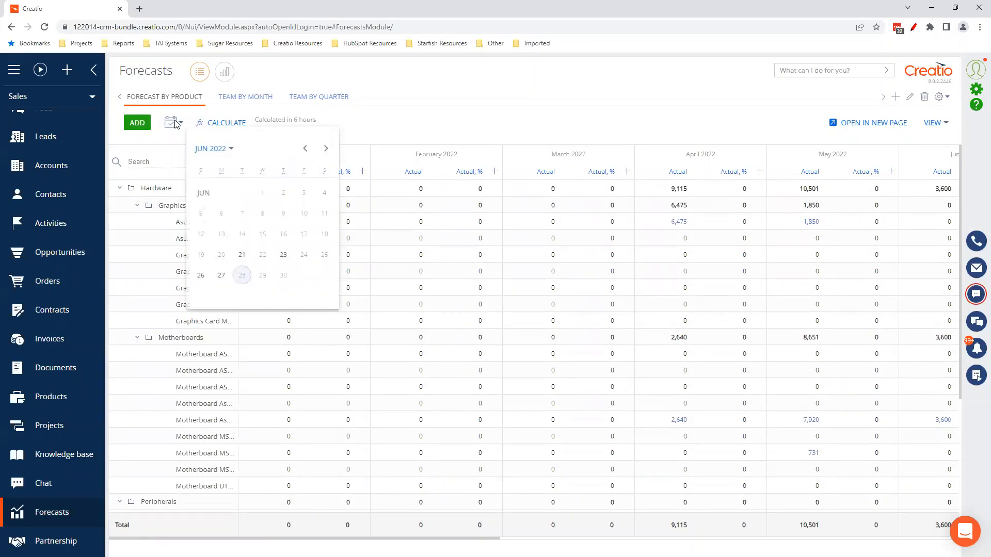
left_click(221, 276)
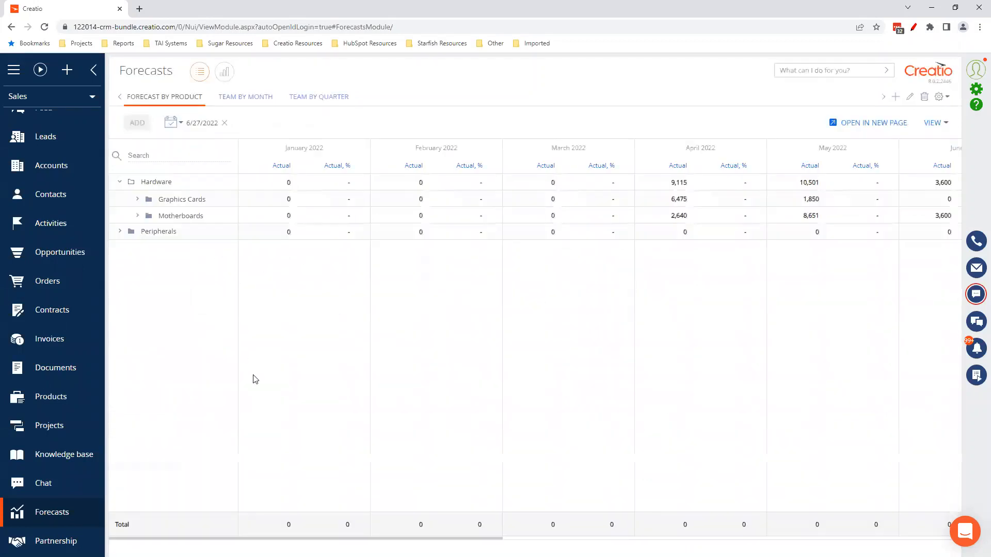
left_click(171, 123)
left_click(233, 277)
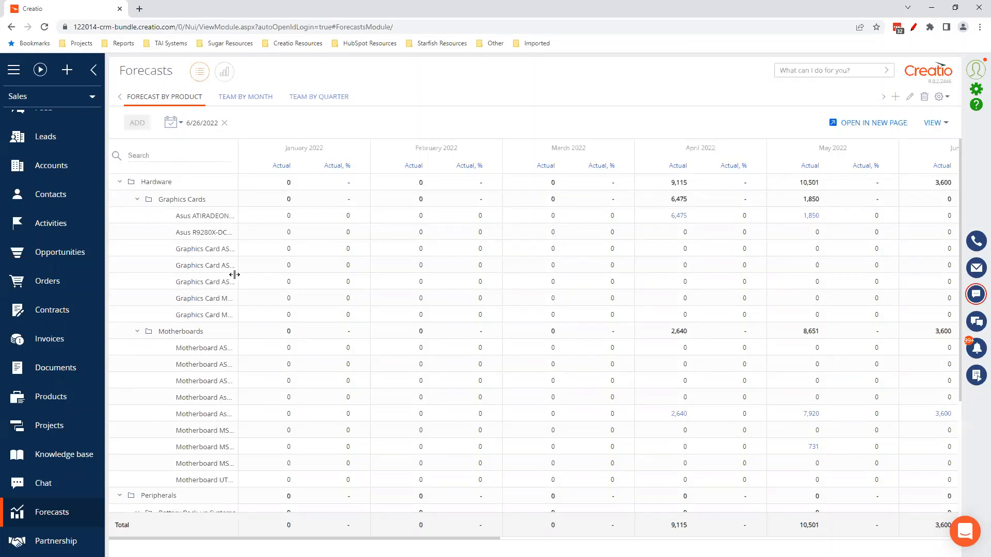
left_click(171, 123)
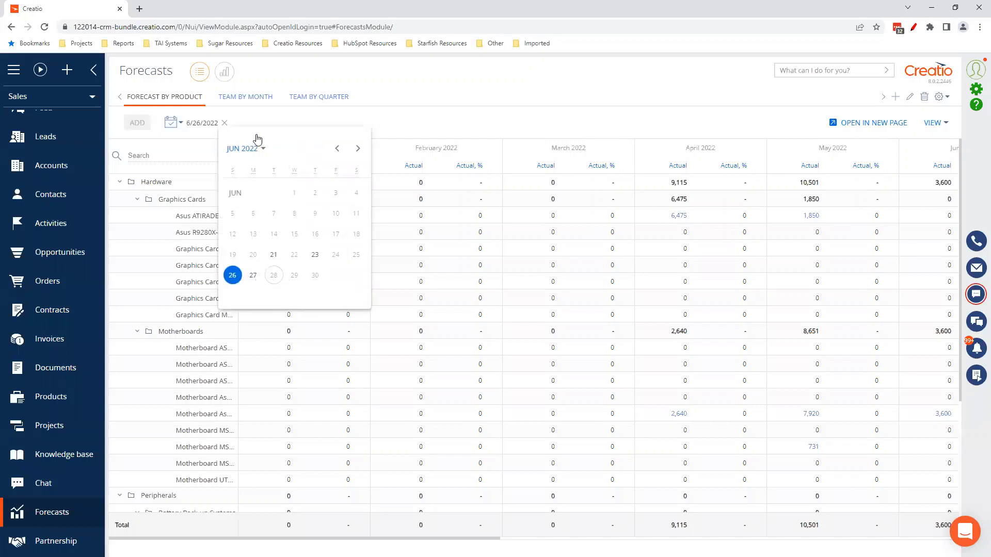
left_click(412, 118)
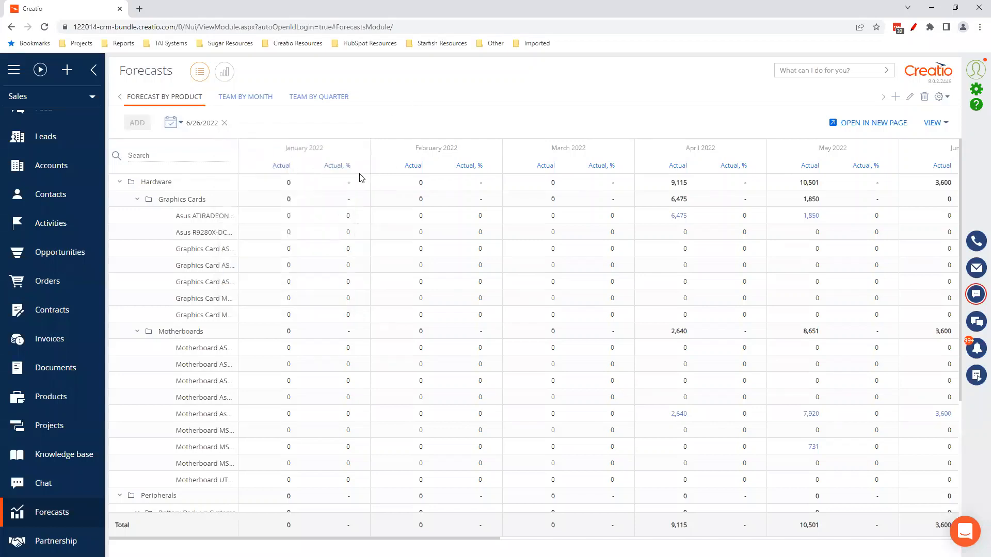
left_click(225, 124)
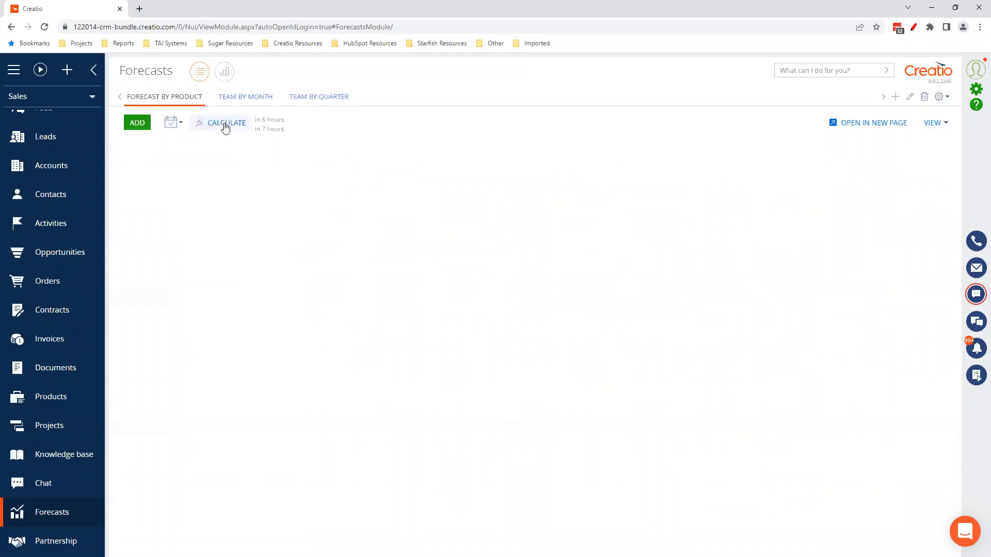
Step: Review the automation settings of the Team by Quarter forecast and close them without saving
left_click(313, 98)
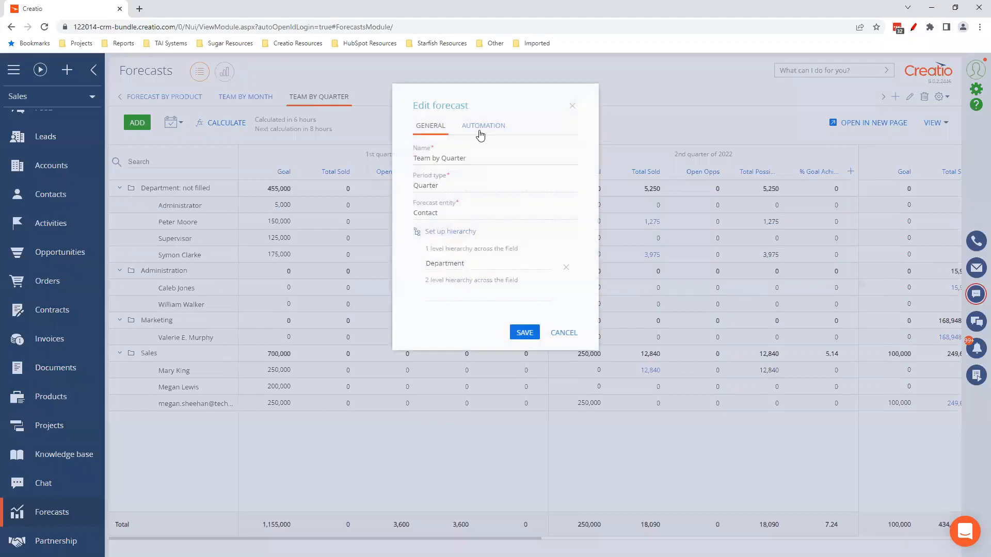
left_click(471, 132)
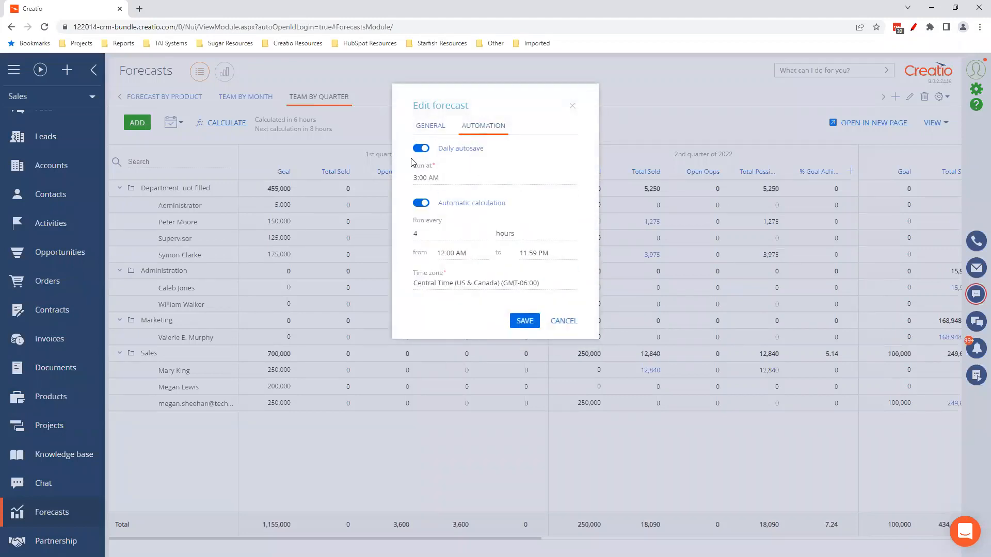
left_click(564, 321)
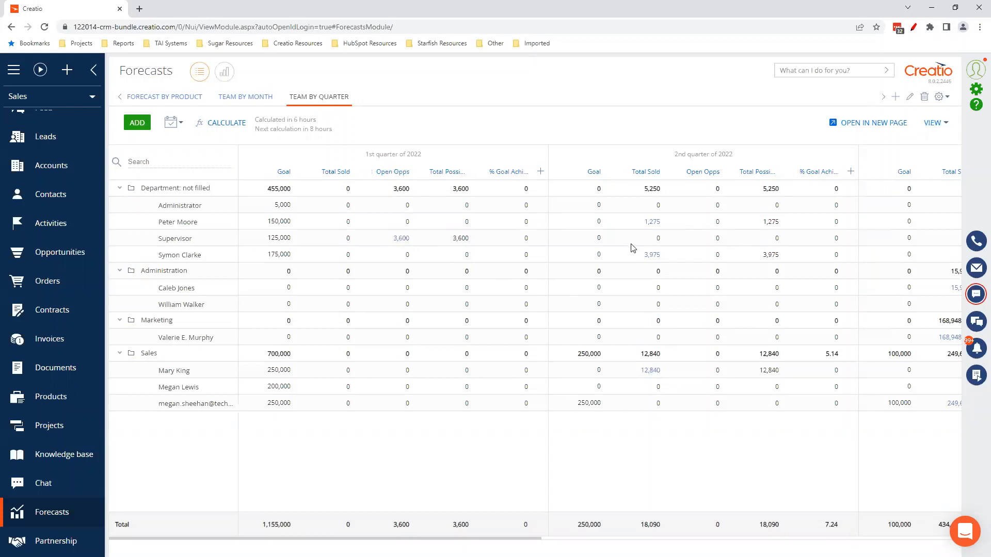
Step: Show the opportunities behind the 2nd quarter of 2022 Total Sold amounts of 3,975 and 12,840
left_click(651, 255)
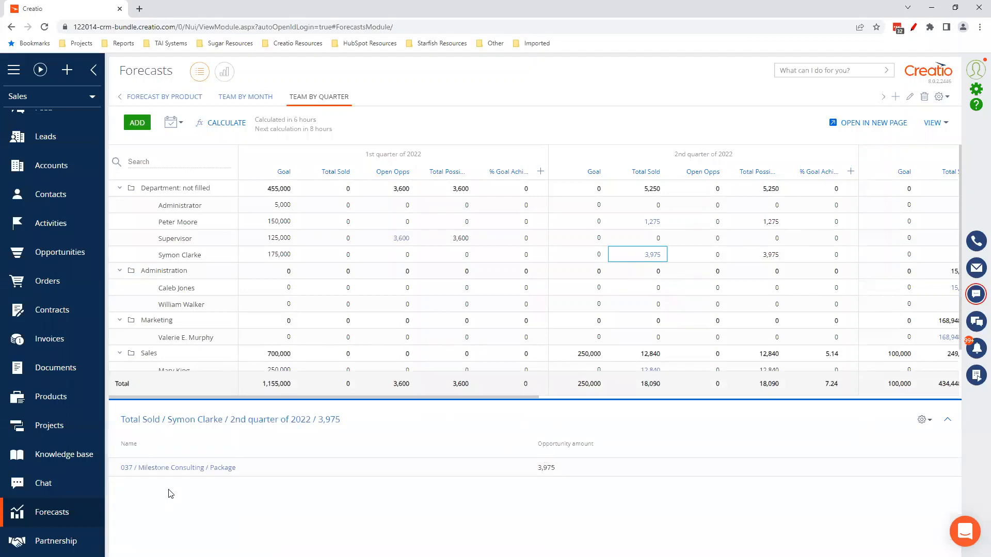
left_click(652, 370)
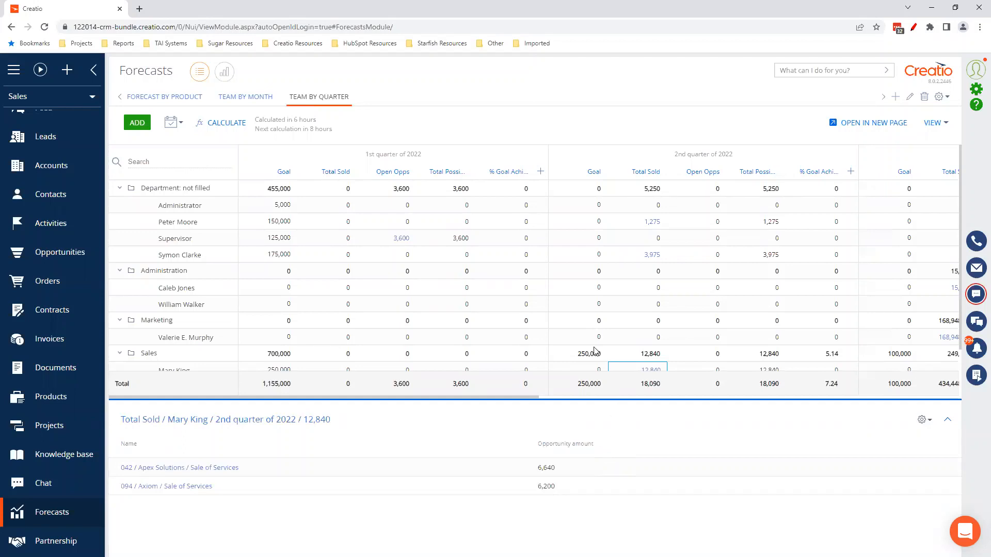
scroll(597, 353, "down", 1)
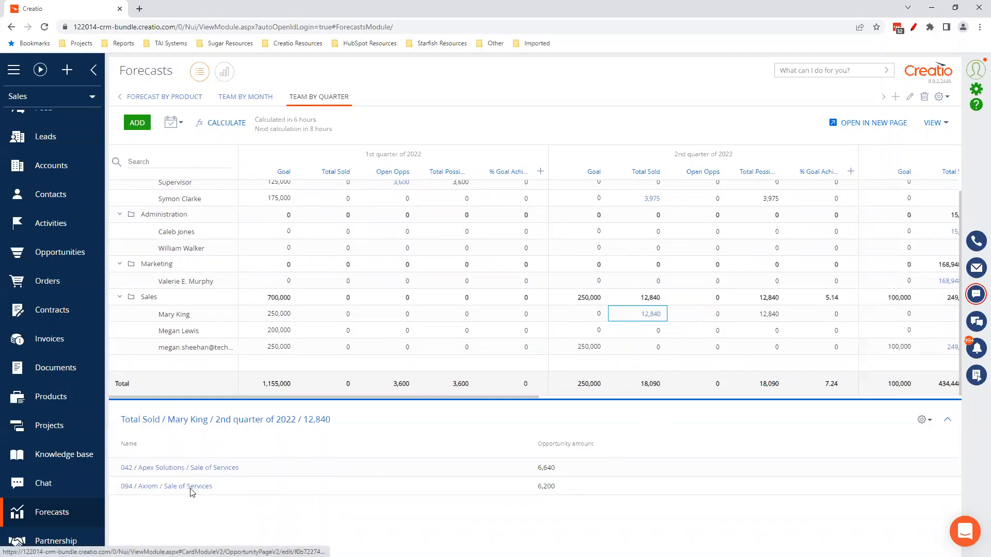
Step: Look at the opportunity fields available for display in the Total Sold details list, and leave the list setup without saving
left_click(922, 420)
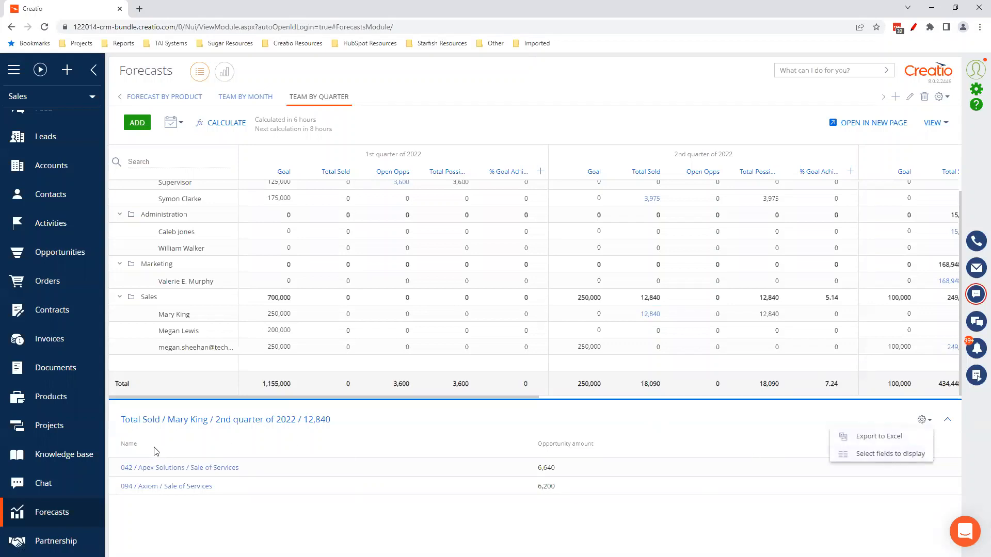
left_click(885, 457)
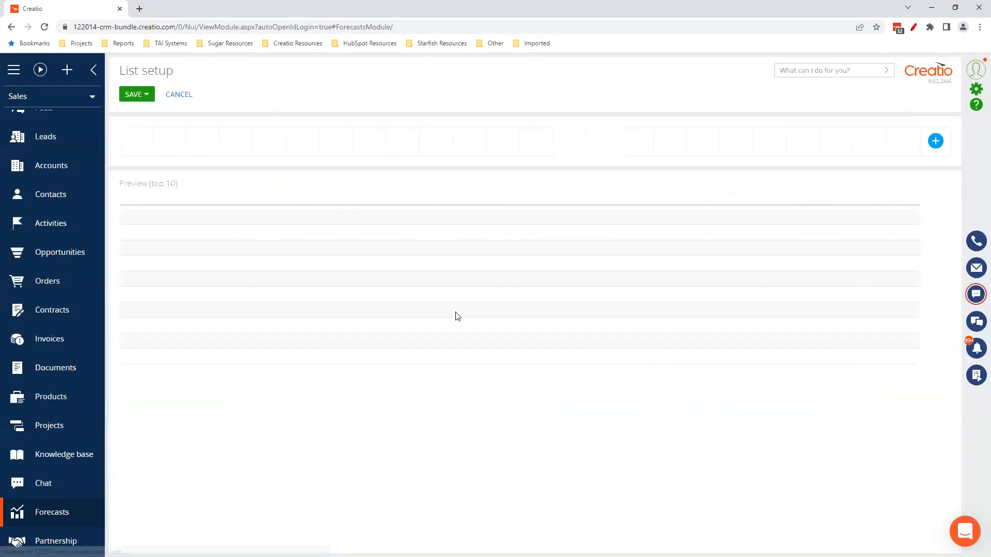
left_click(934, 144)
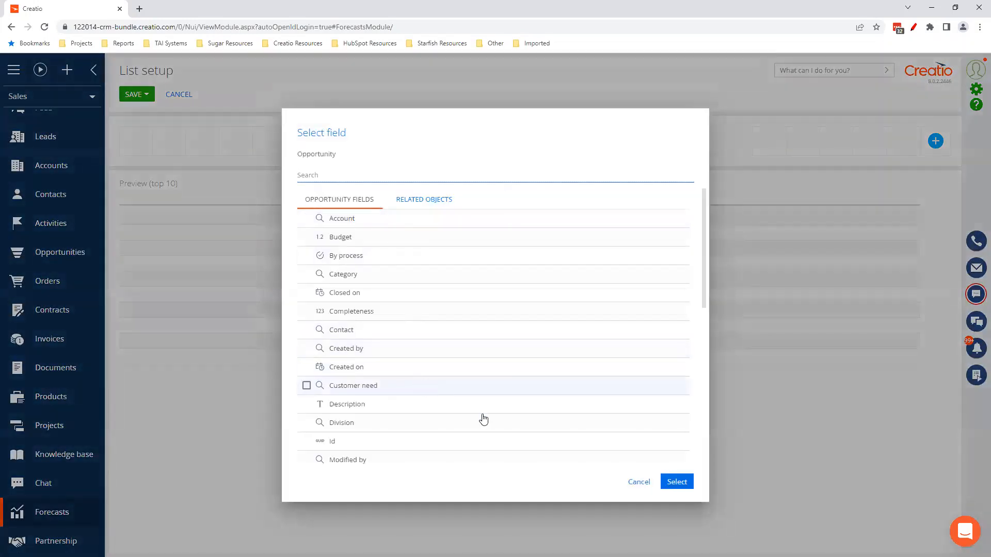
left_click(639, 482)
left_click(181, 95)
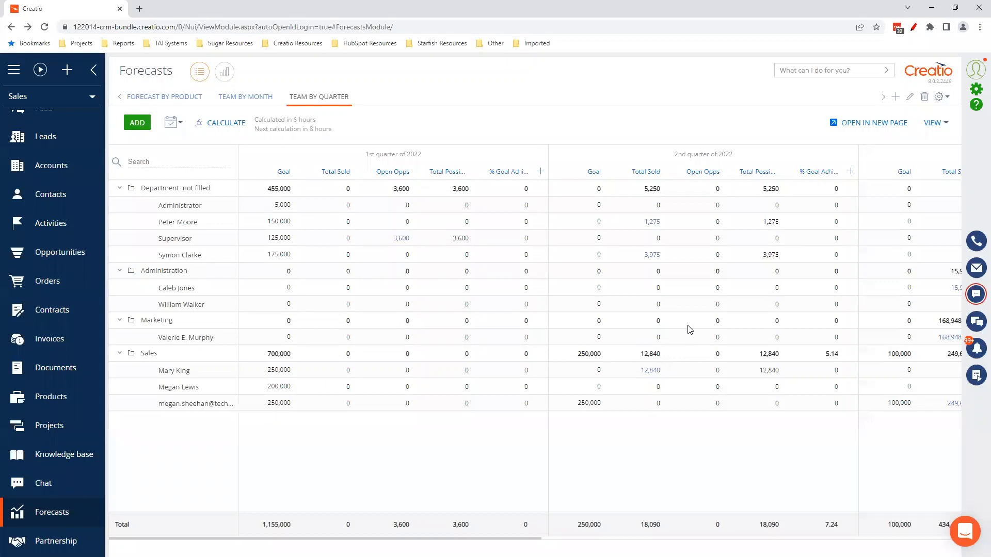
Step: Review the forecast's read, edit and delete access rights and the roles available for granting, and leave without saving
left_click(942, 97)
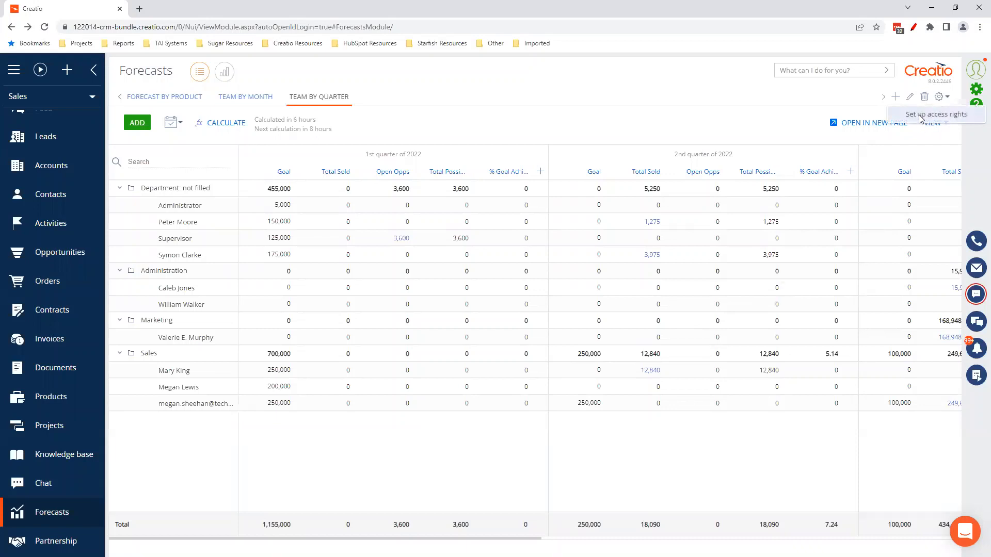
left_click(922, 118)
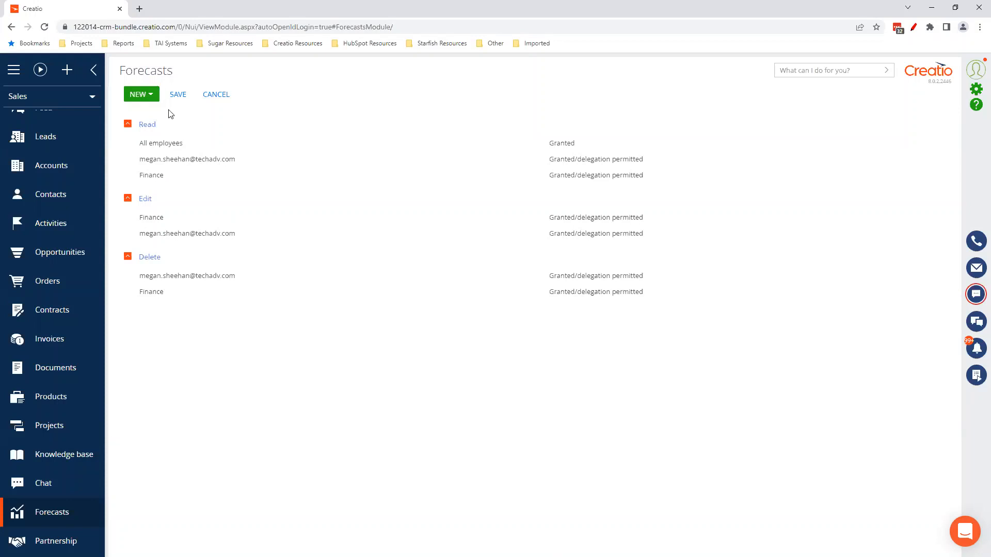
left_click(140, 94)
left_click(152, 125)
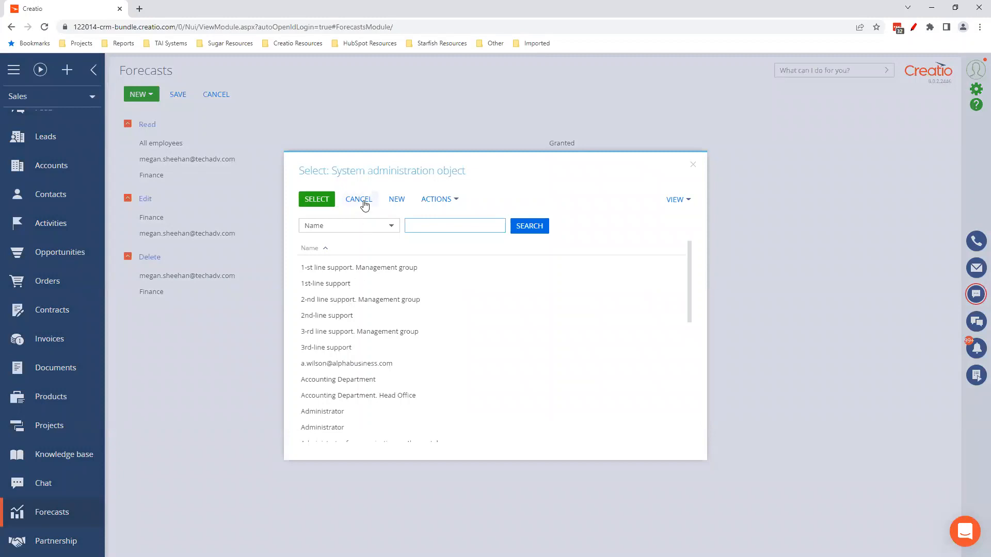
left_click(364, 204)
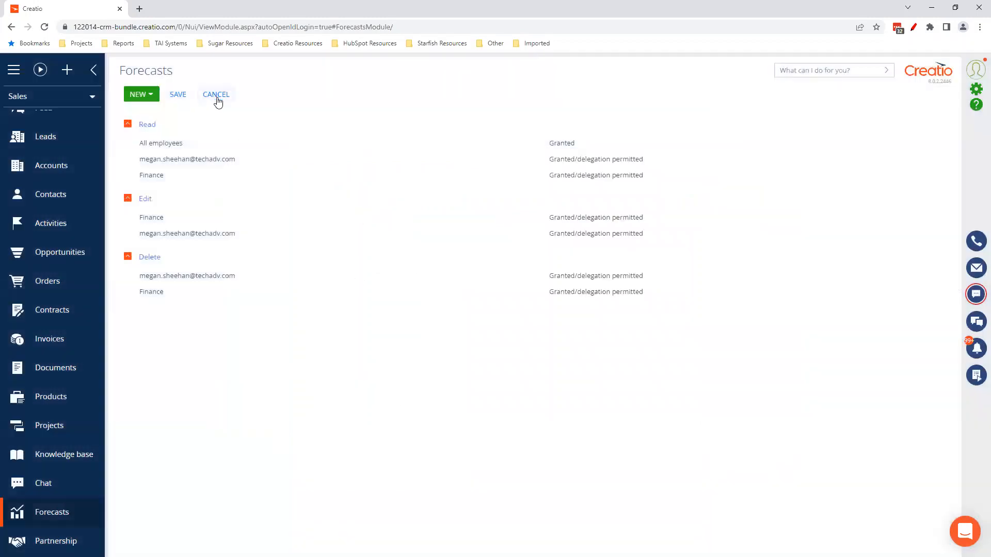
left_click(216, 96)
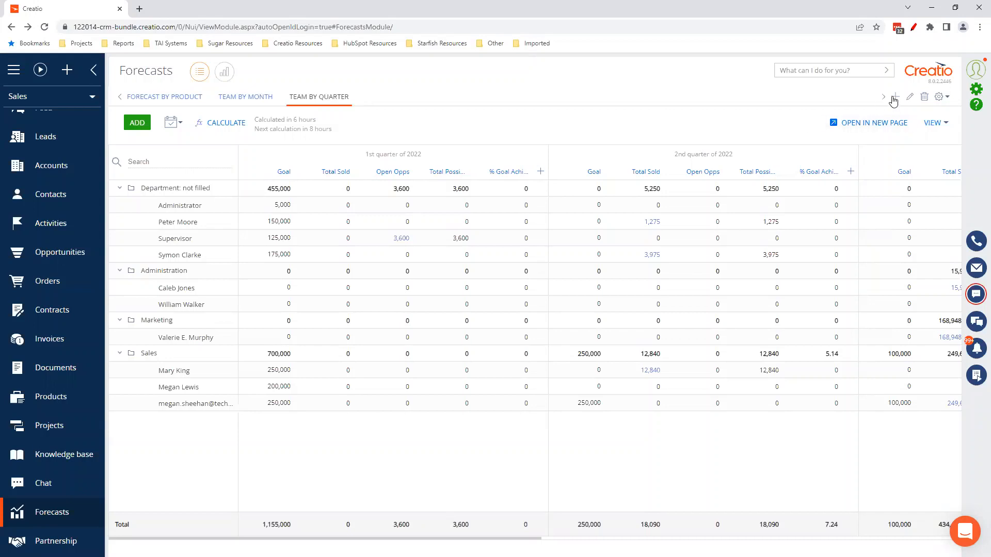
Step: Start a new forecast named Activities by Person with period type Month and forecast entity Contacts
left_click(895, 98)
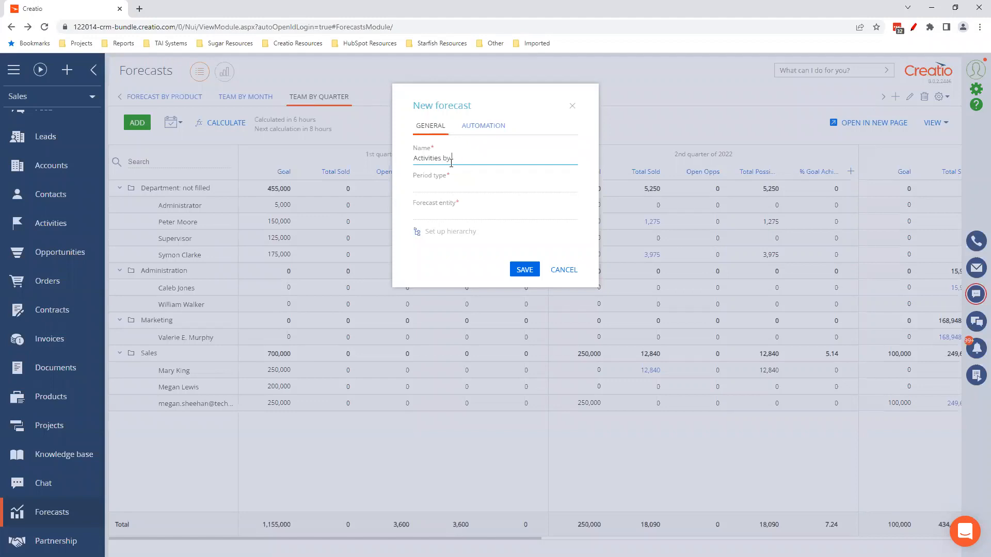
left_click(450, 182)
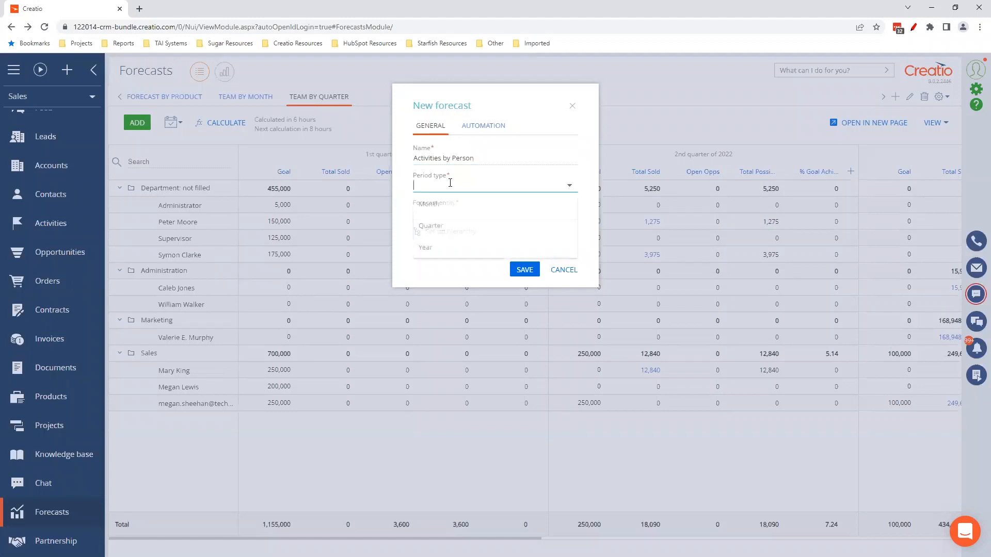
left_click(449, 204)
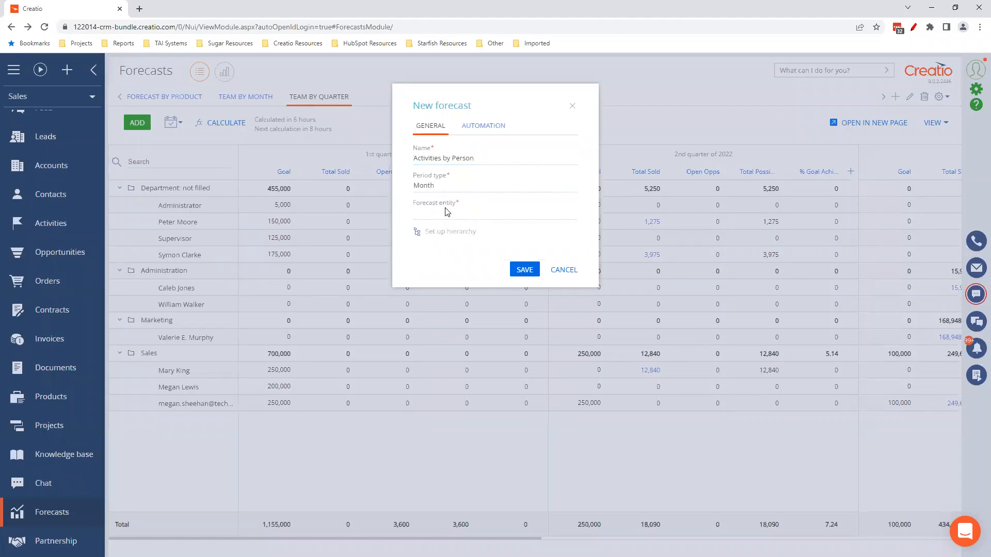
left_click(442, 214)
type("cont")
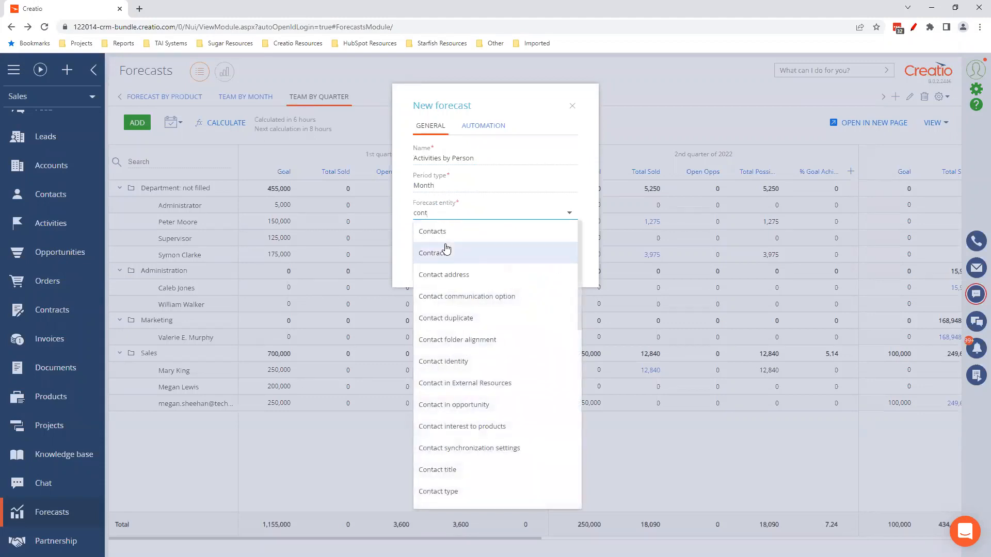
left_click(446, 233)
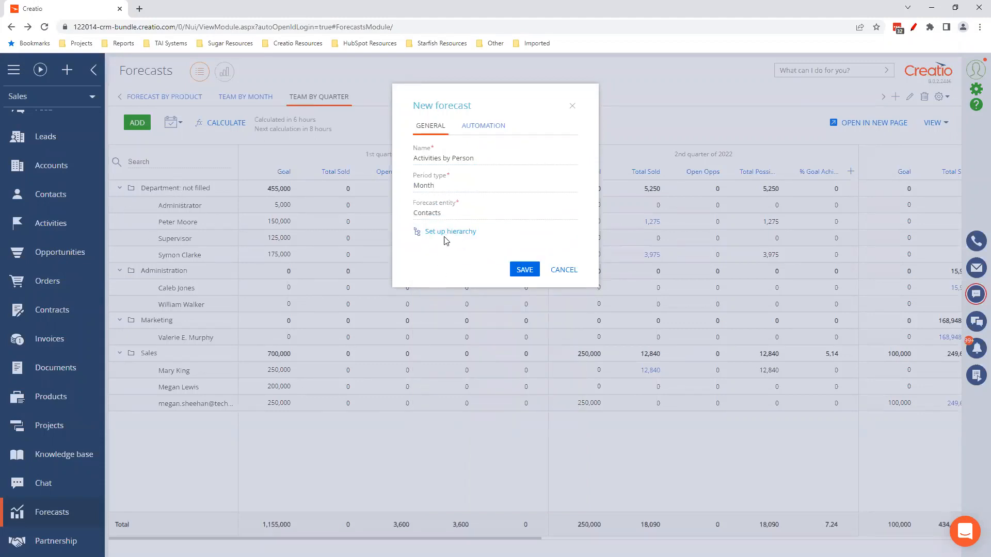
Step: Set Department as the first hierarchy level of the new forecast and save it
left_click(444, 232)
left_click(414, 310)
type("dep")
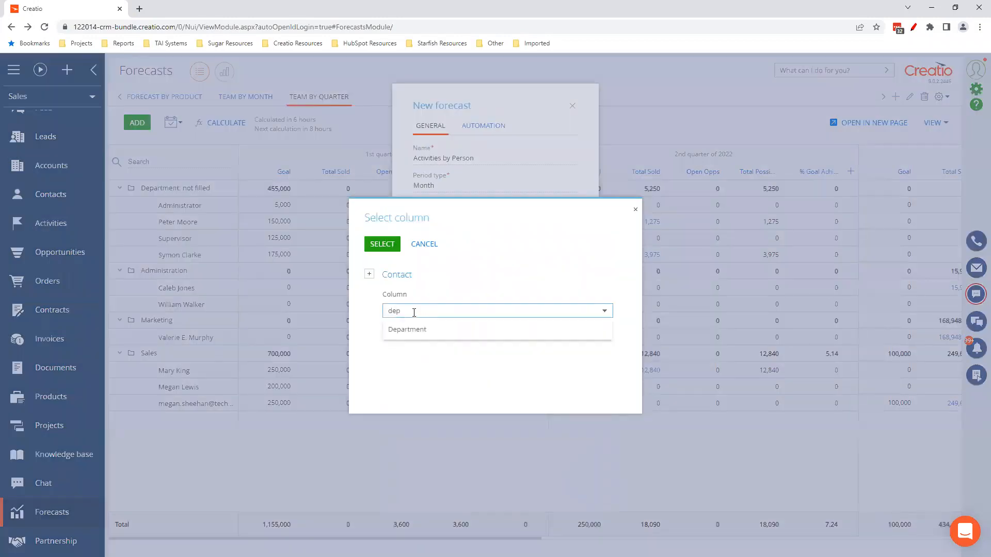
left_click(407, 330)
key("Return")
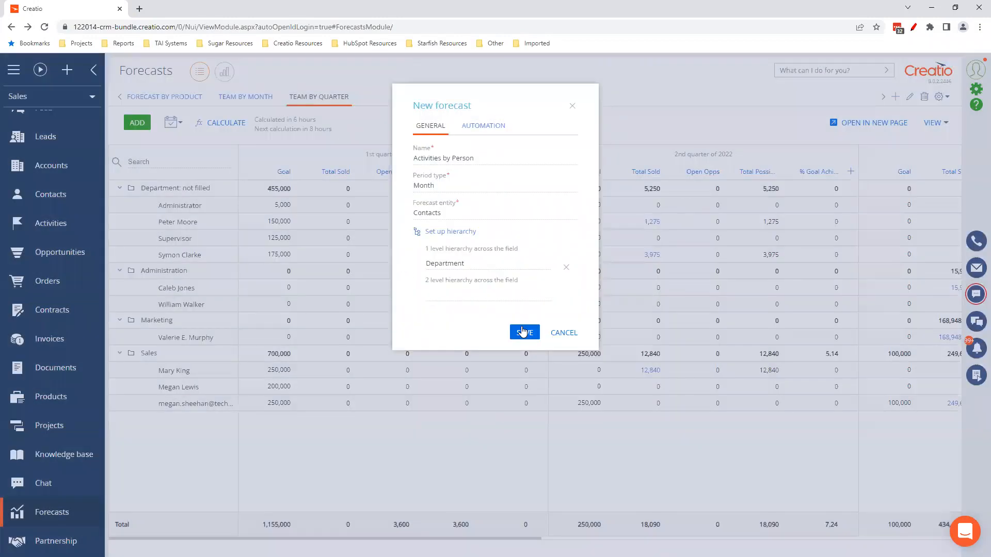
left_click(522, 331)
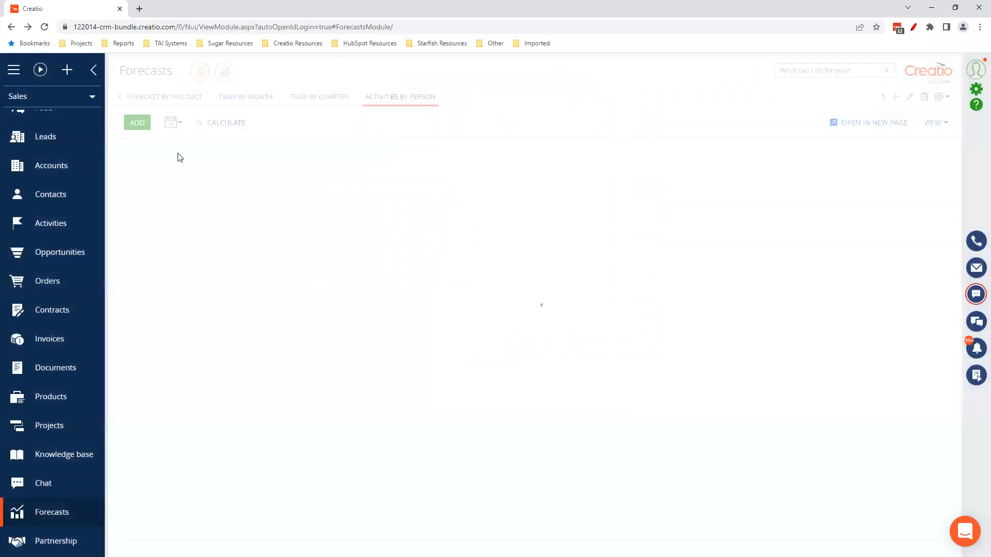
Step: Add all contacts whose account is "our company", except Supervisor, to the Activities by Person forecast
left_click(137, 123)
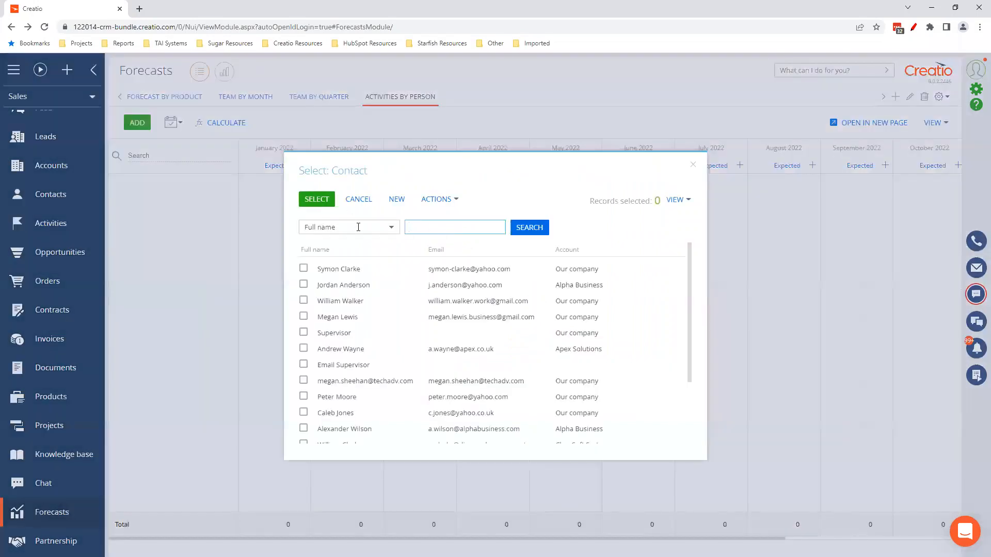
left_click(354, 228)
type("acc")
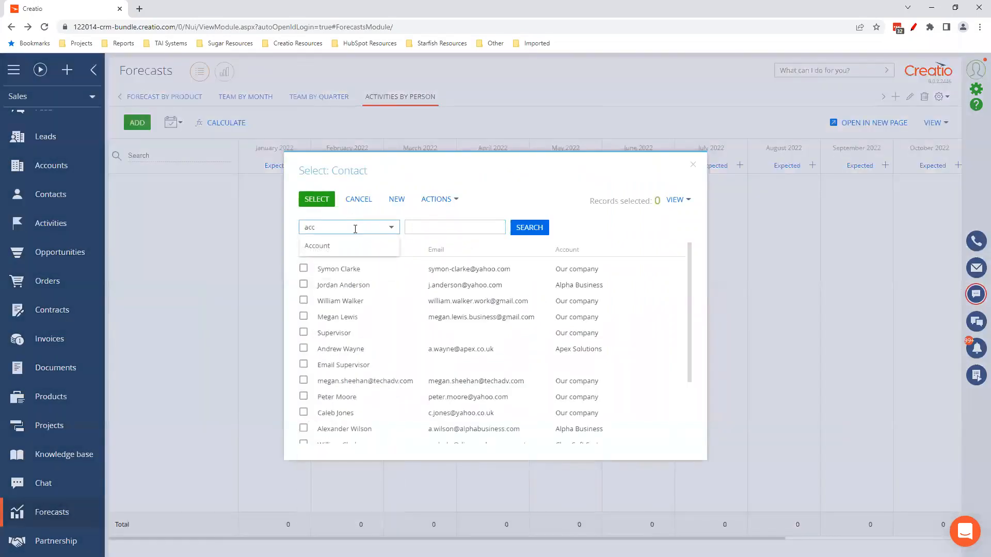
key("Return")
left_click(429, 230)
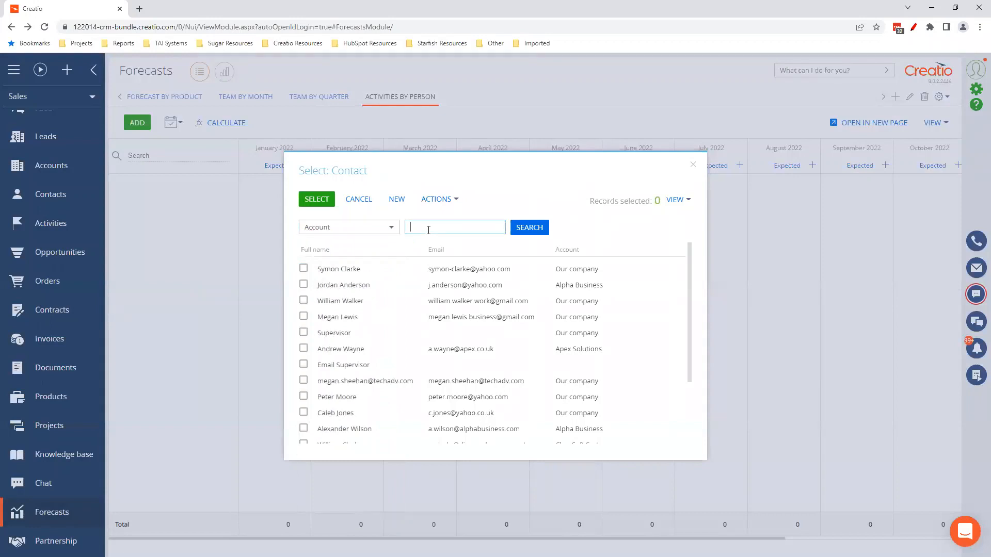
type("our company")
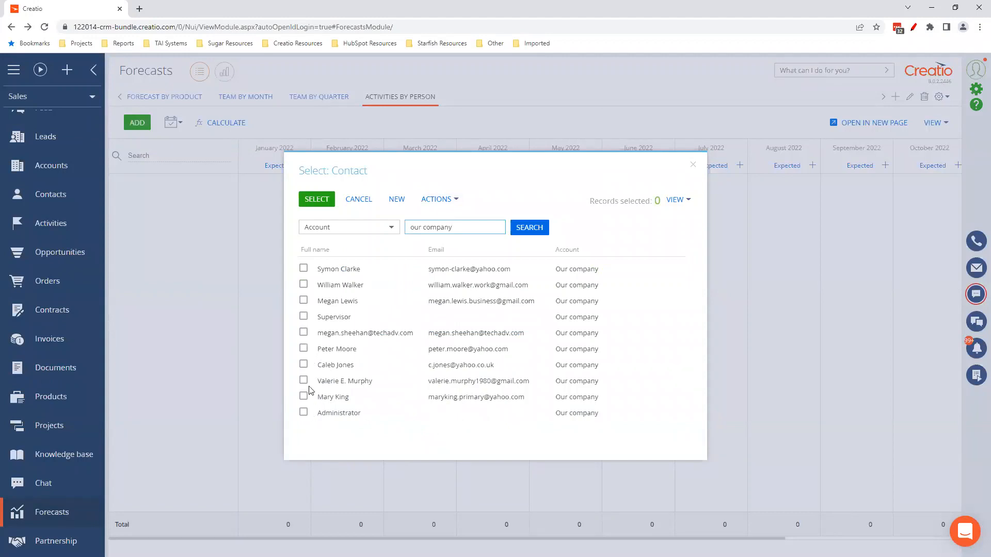
left_click(438, 199)
left_click(448, 234)
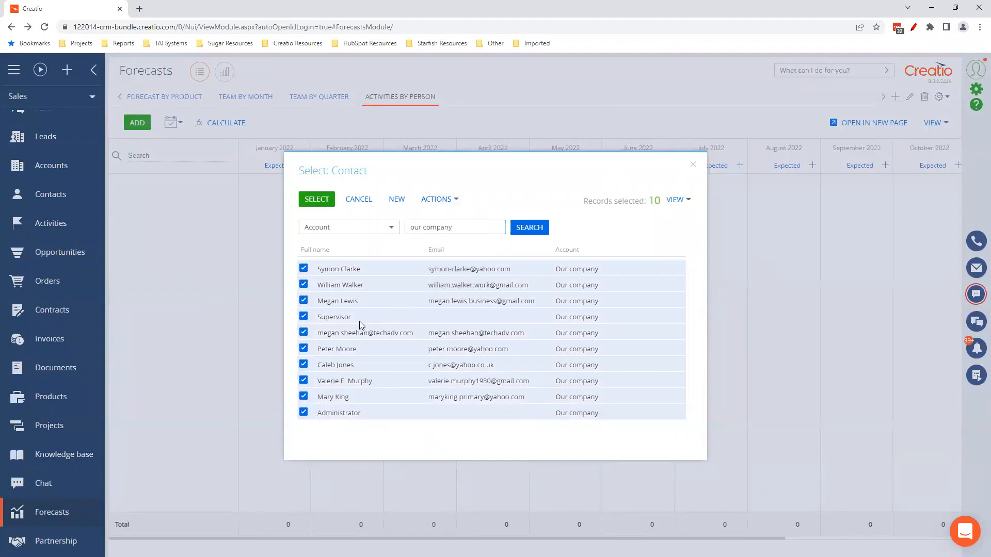
left_click(303, 318)
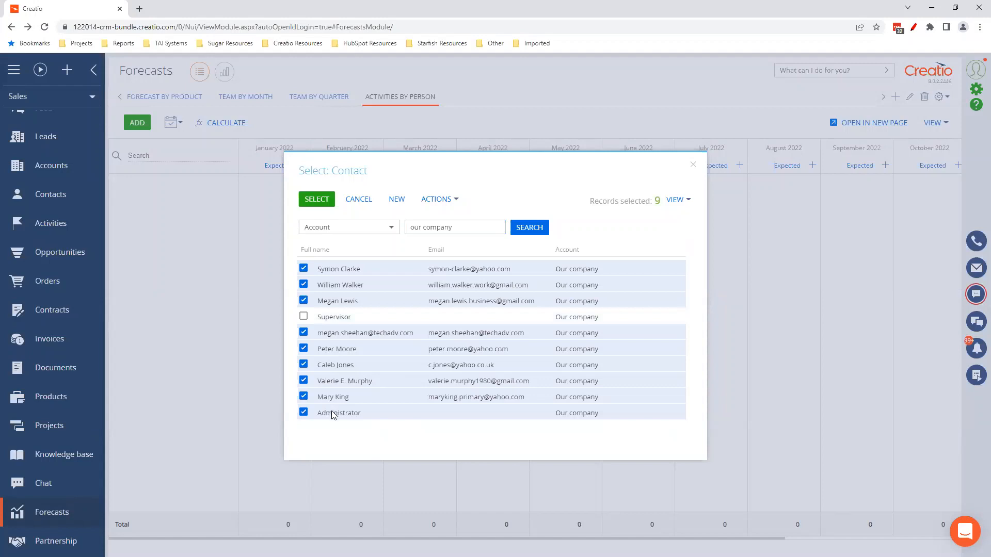
left_click(324, 202)
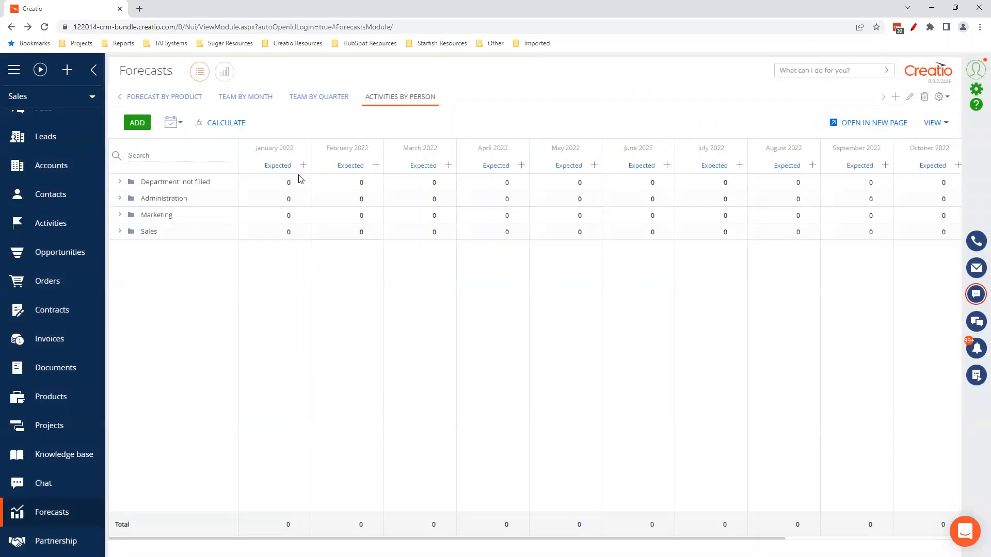
Step: Rename the forecast's Expected column as Goal
left_click(264, 166)
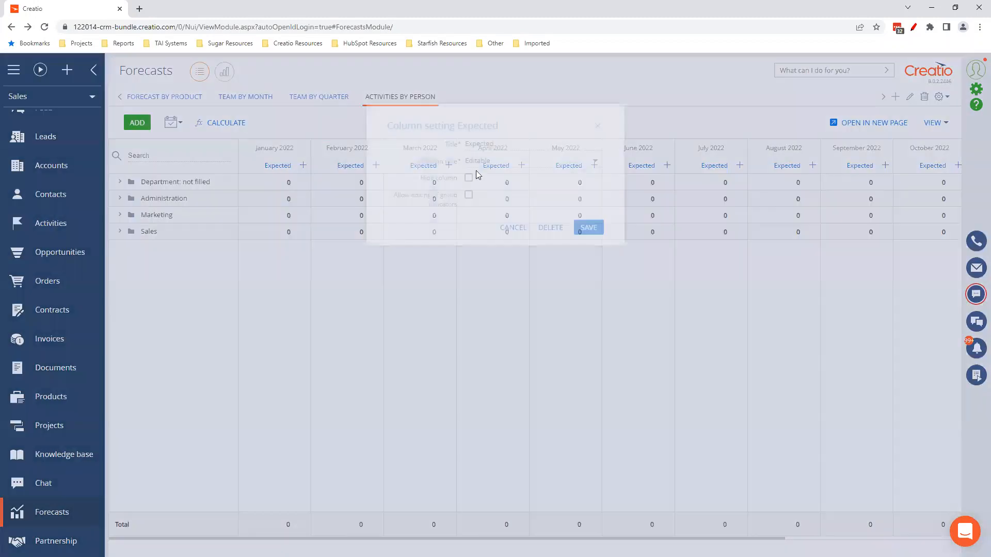
type("Goal")
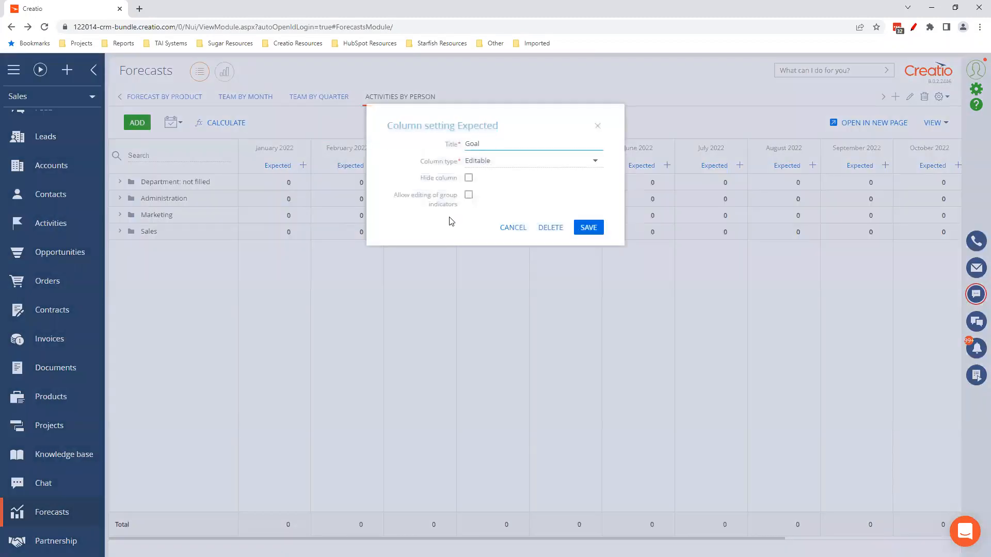
left_click(588, 227)
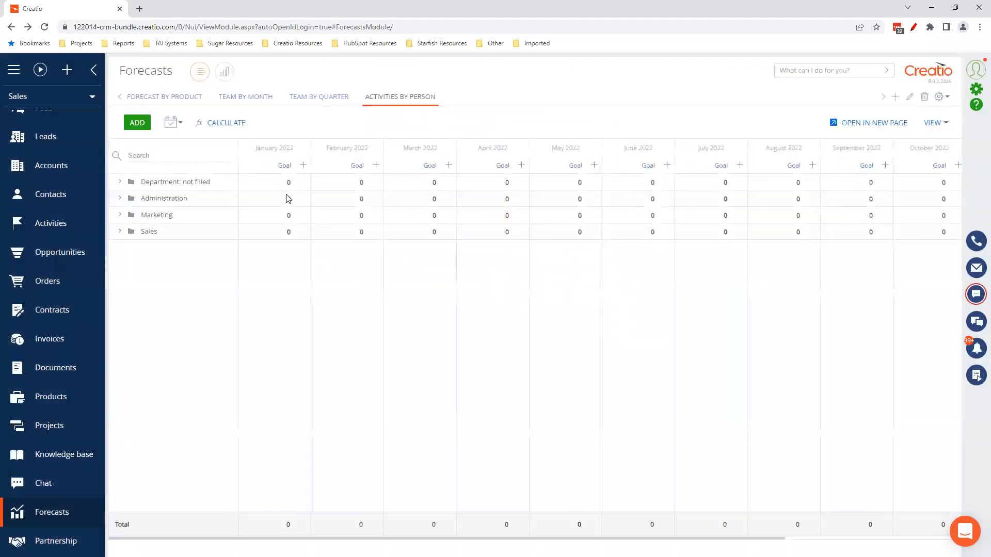
Step: Start a new forecast column titled Complete Activities that takes its value from an object, using the Activities section
left_click(303, 165)
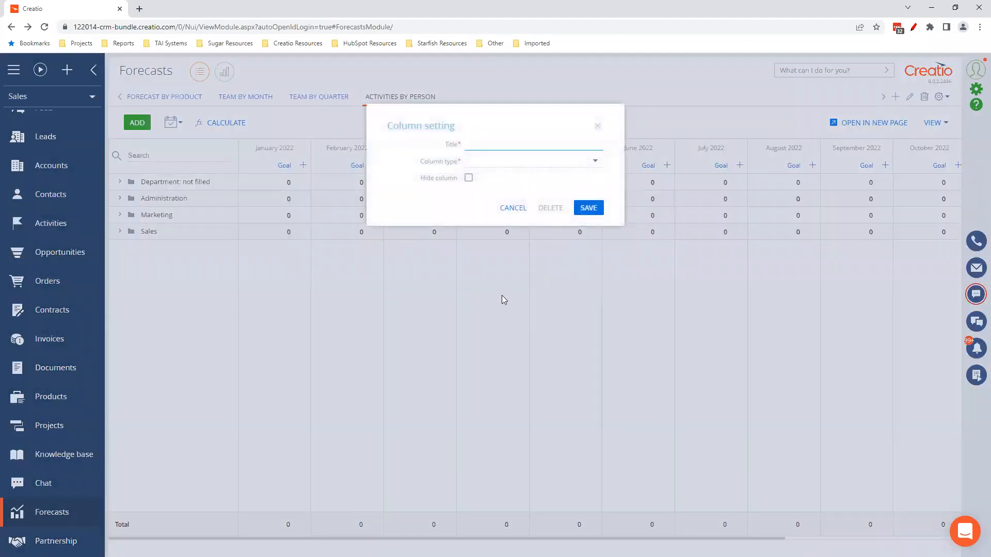
type("Complete Activities")
left_click(490, 164)
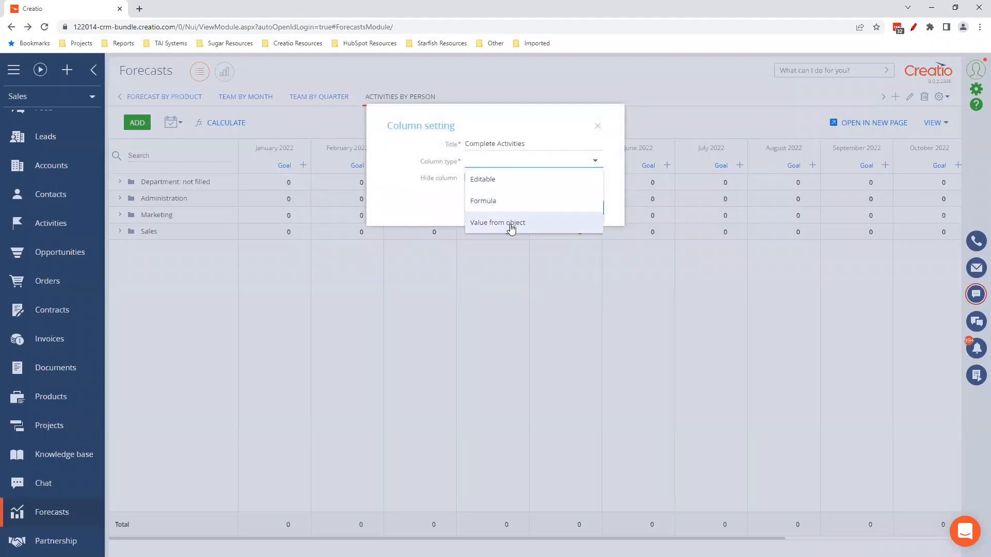
left_click(511, 225)
left_click(474, 241)
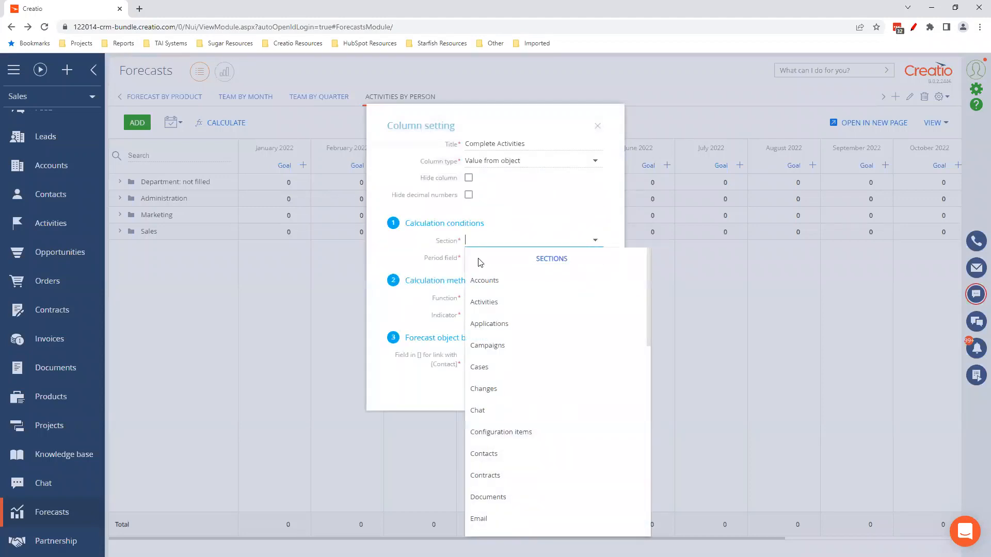
left_click(488, 303)
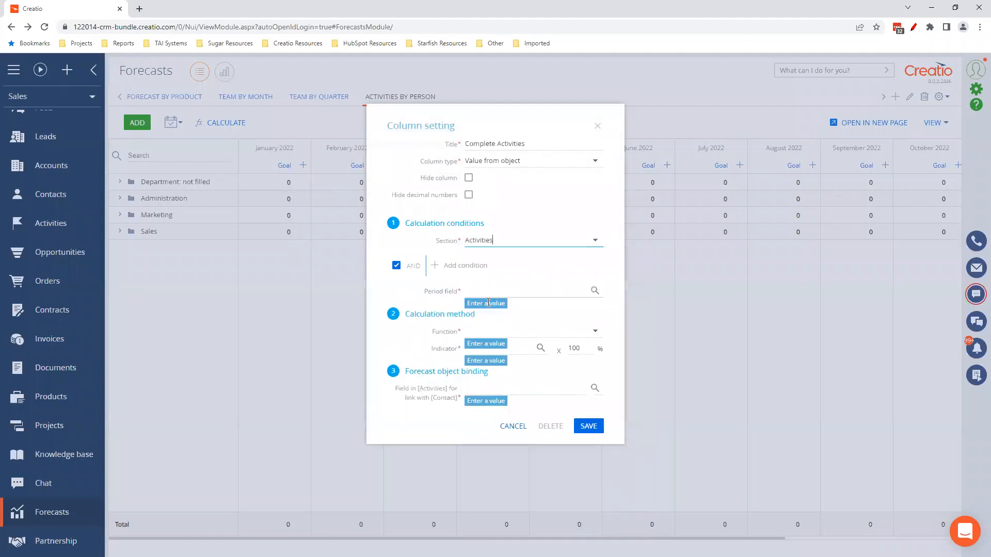
Step: Add a calculation condition to the Complete Activities column so that Status equals Completed
left_click(461, 266)
type("sta")
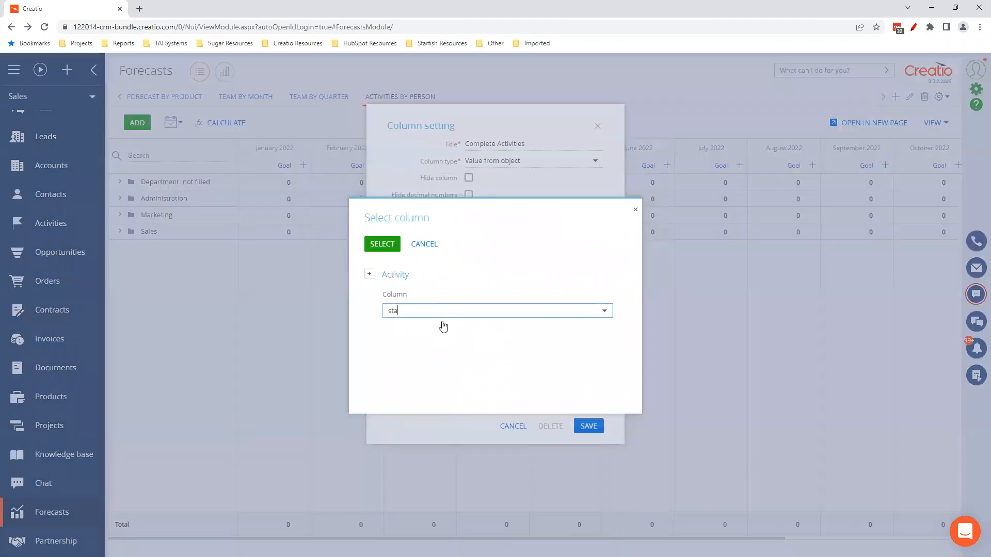
left_click(420, 349)
left_click(382, 244)
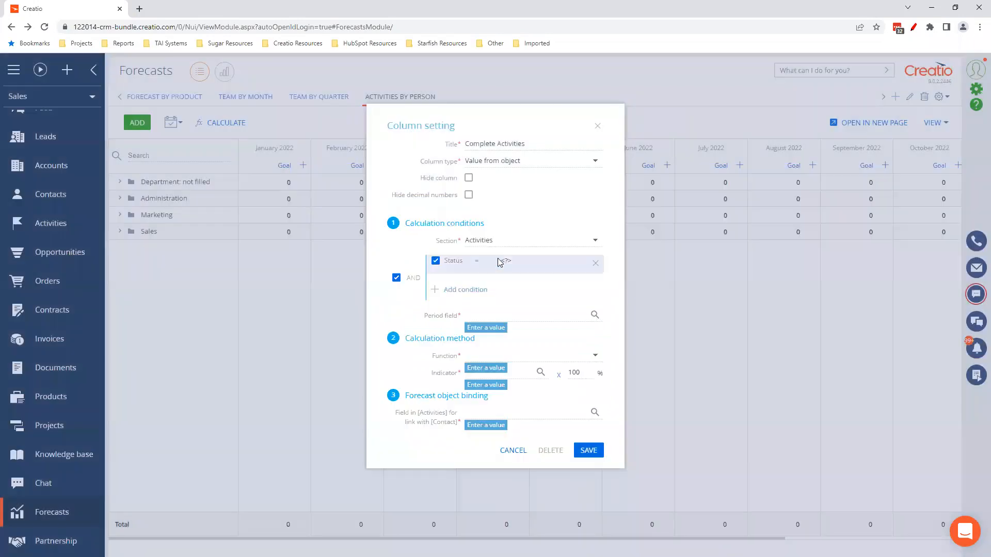
left_click(505, 261)
left_click(331, 285)
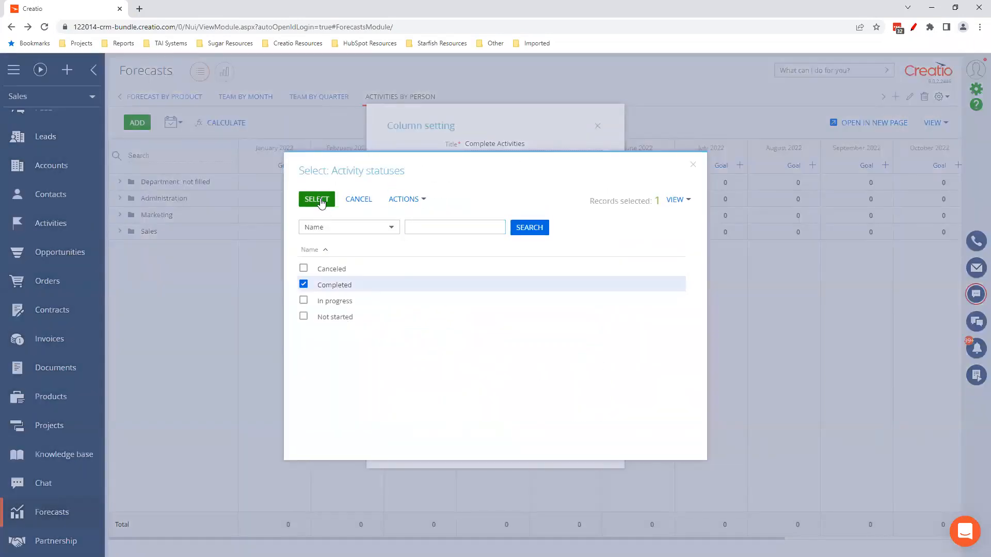
left_click(317, 199)
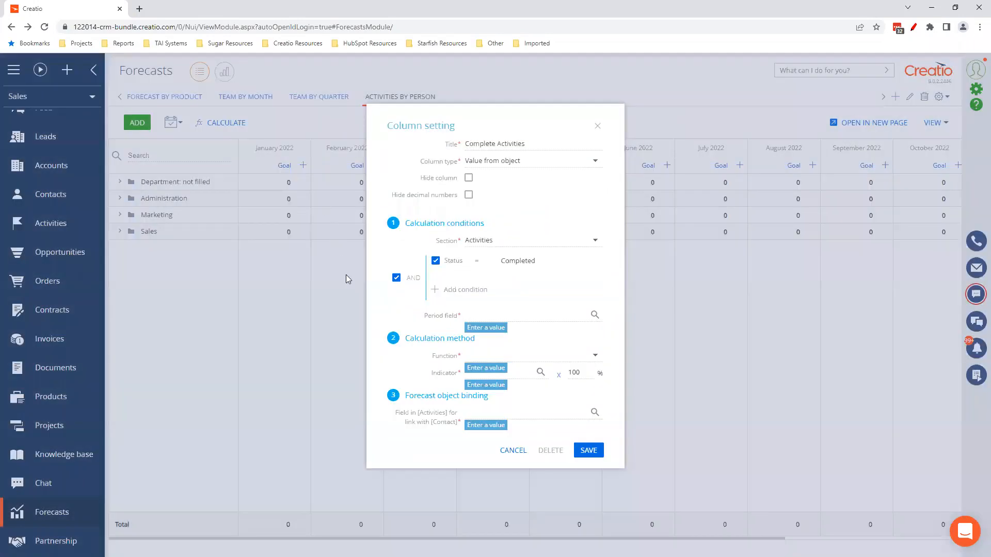
Step: Set the Complete Activities column's period field to Start and its calculation function to count
left_click(594, 315)
left_click(407, 310)
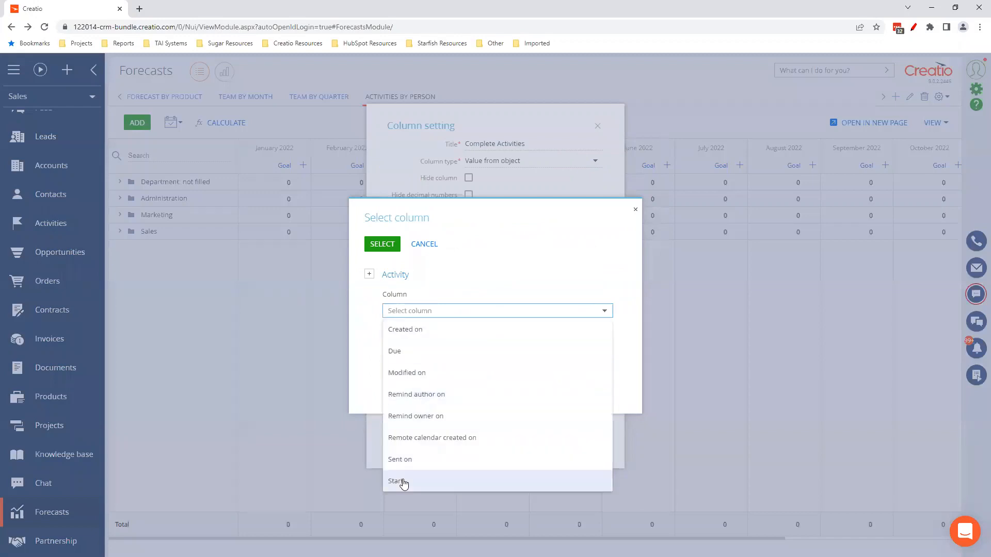
left_click(405, 481)
left_click(384, 245)
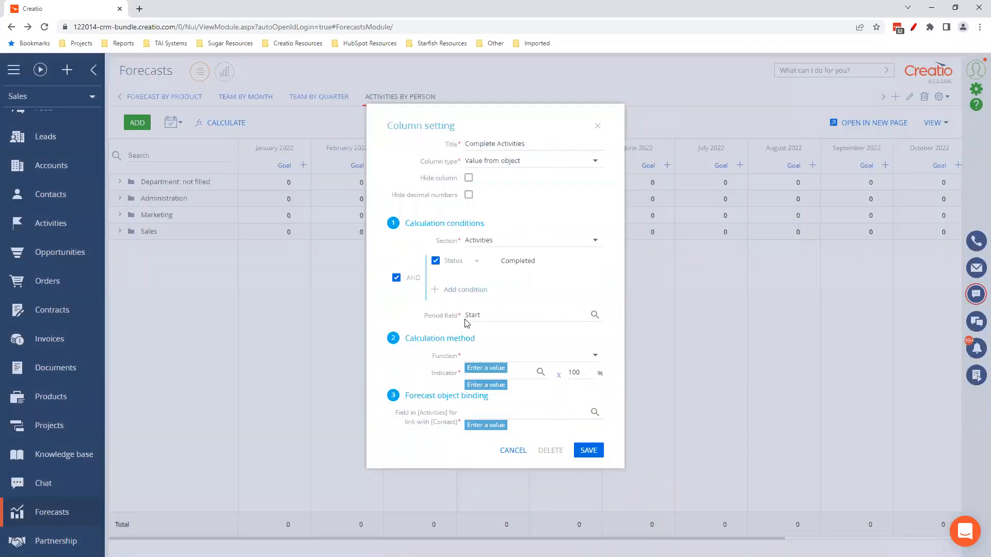
left_click(556, 353)
left_click(509, 376)
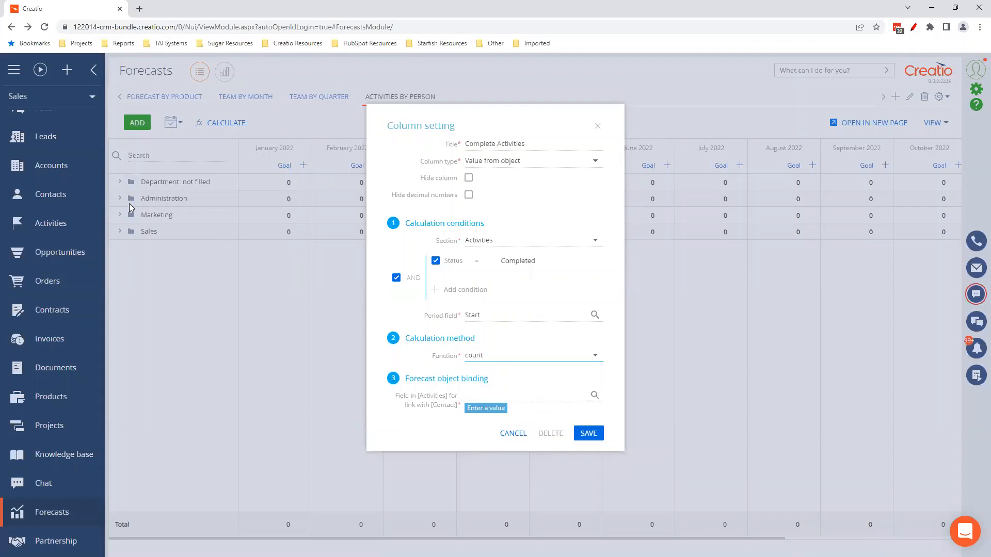
Step: Link the Complete Activities column to the forecast contacts through the activity's Owner field and save the column
left_click(595, 397)
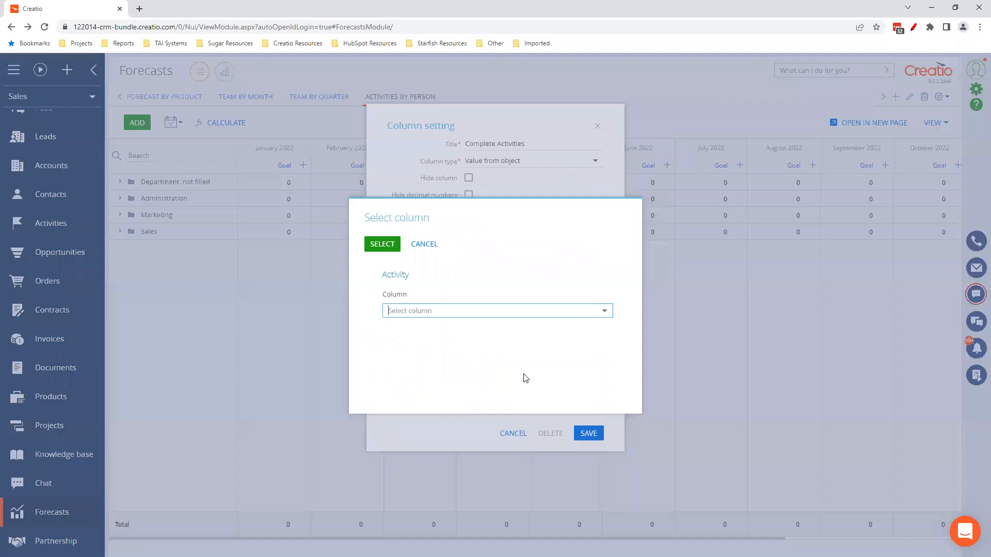
left_click(413, 311)
left_click(419, 417)
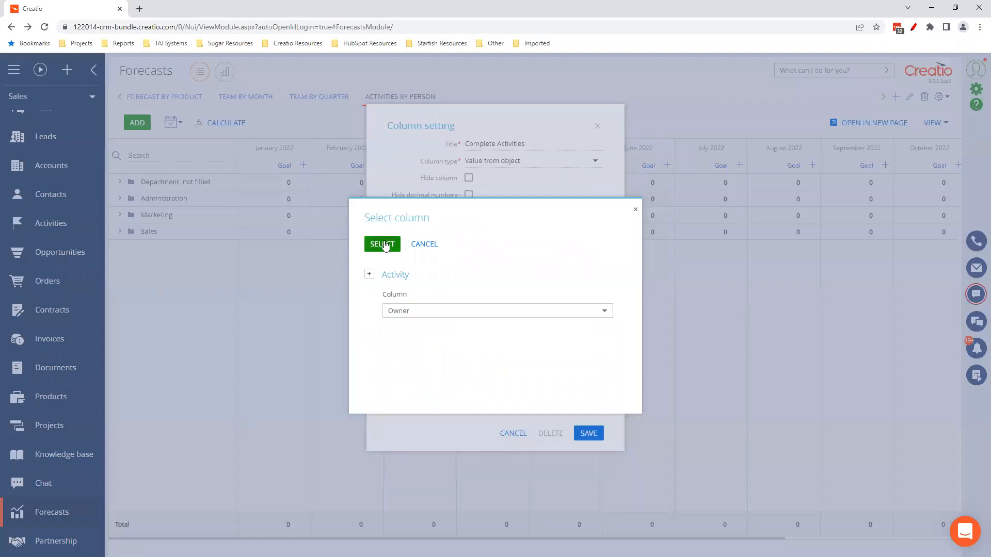
left_click(382, 244)
left_click(587, 432)
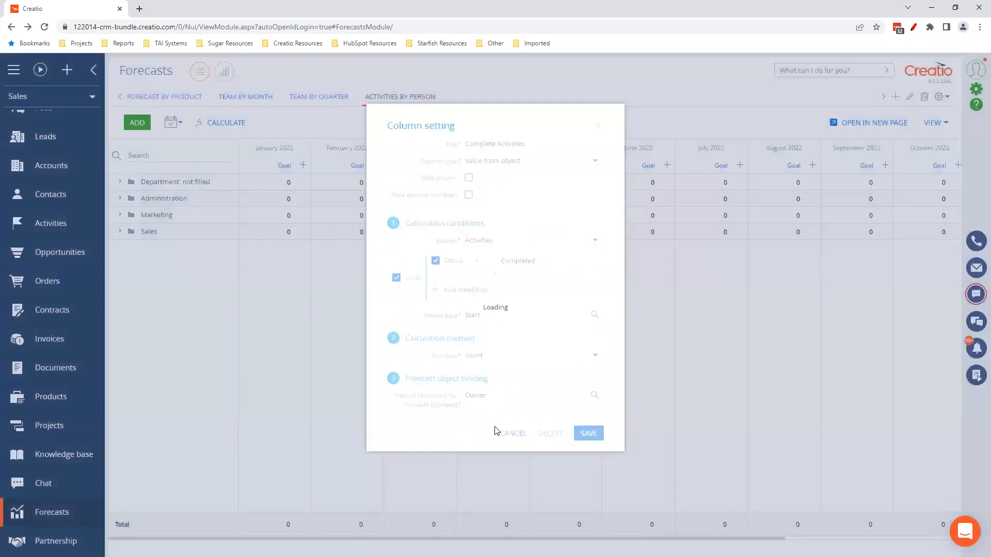
Step: Calculate the Activities by Person forecast and expand the Sales department to show its members' monthly figures
left_click(234, 123)
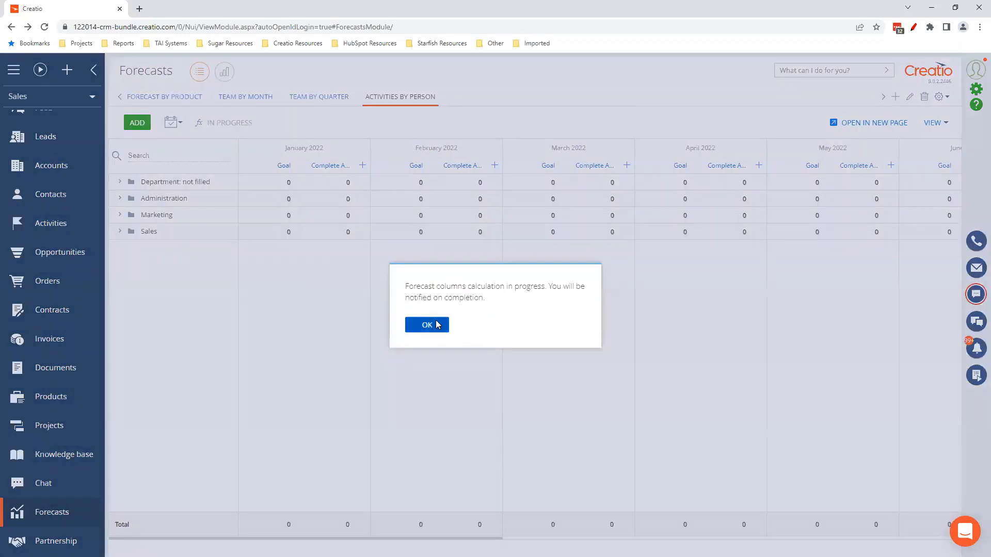
left_click(438, 326)
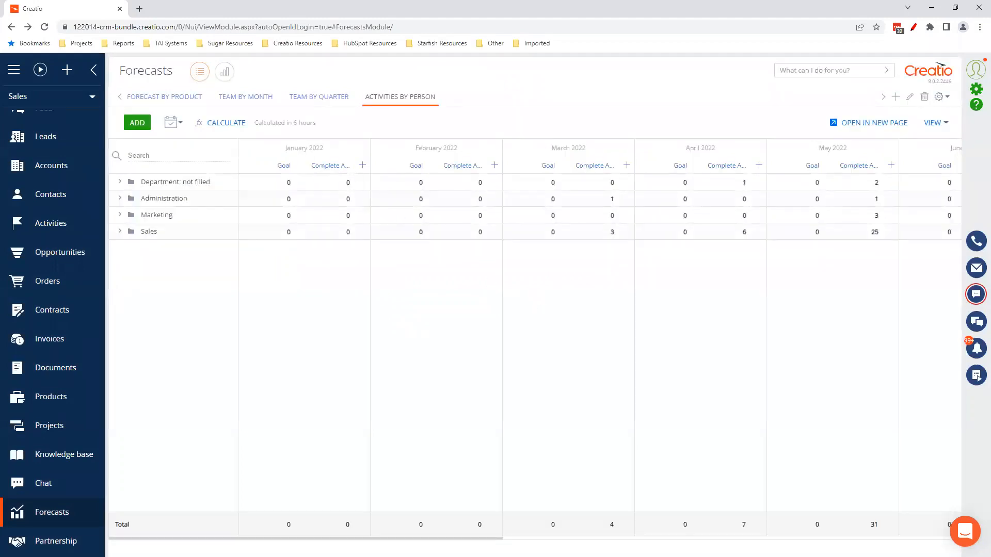
left_click_drag(422, 538, 584, 533)
left_click(124, 234)
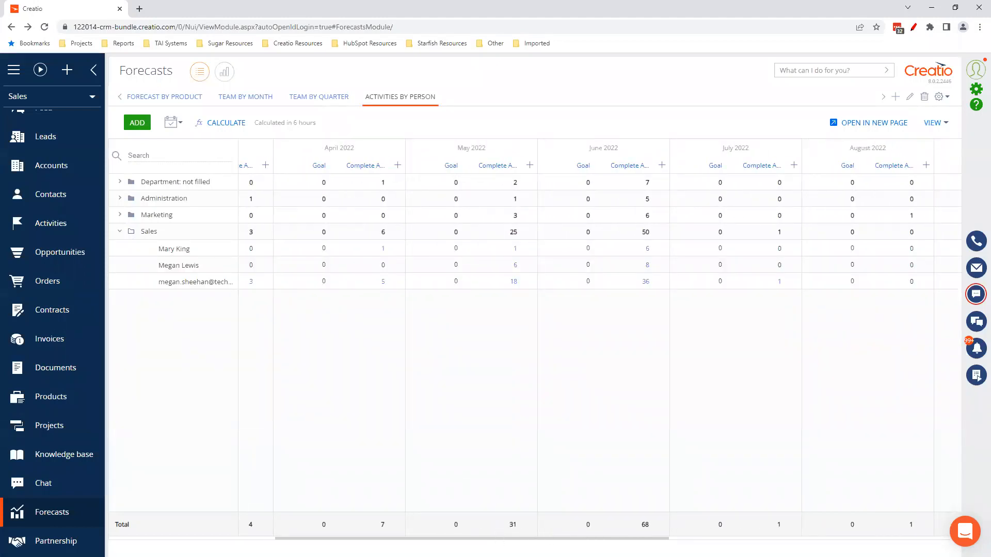
Step: Add a column titled % Goal with the Formula column type to the Activities by Person forecast
scroll(523, 359, "right", 1)
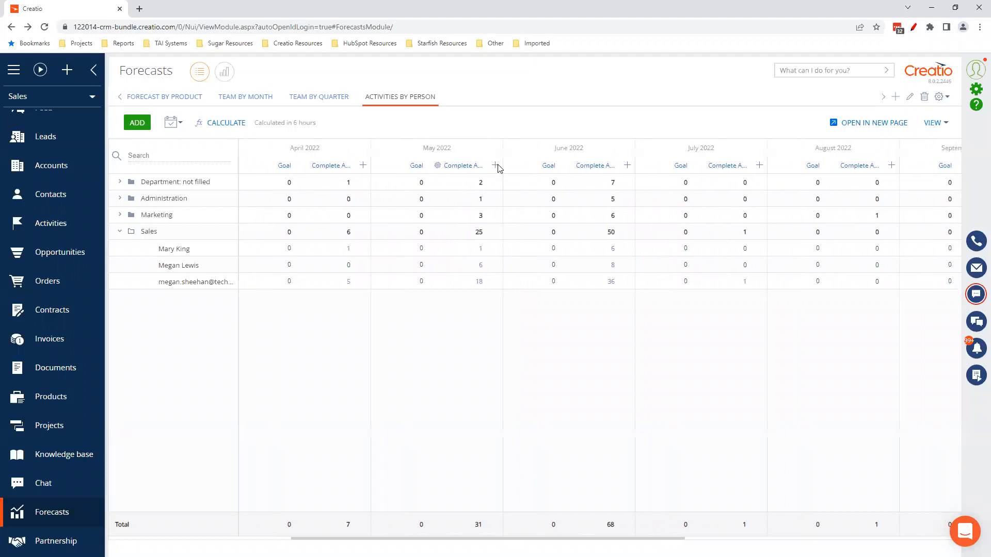
left_click(496, 166)
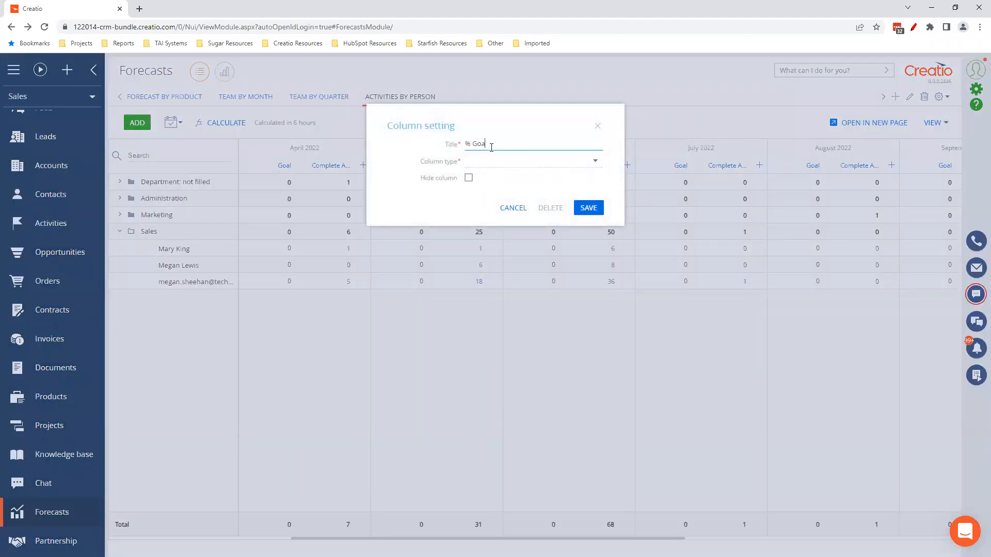
left_click(487, 160)
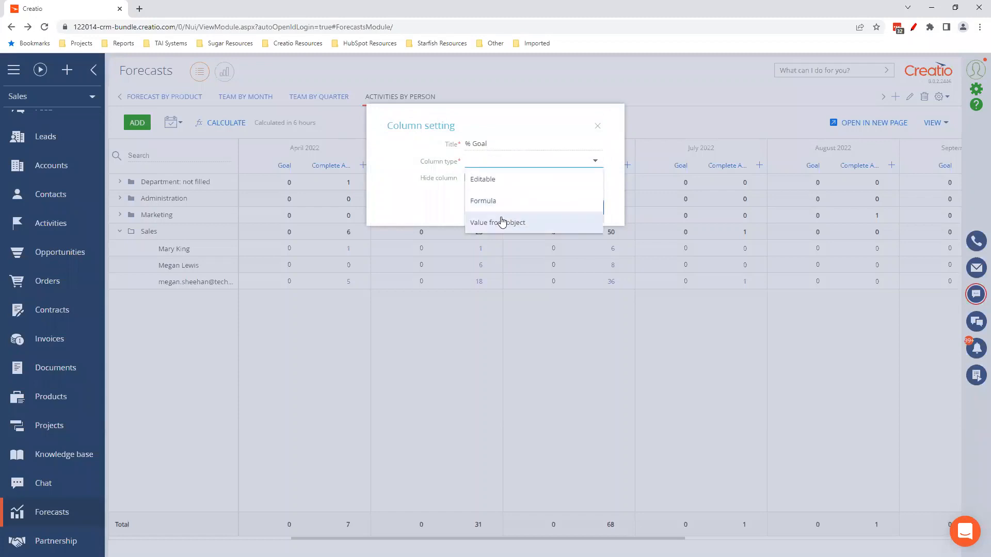
left_click(499, 205)
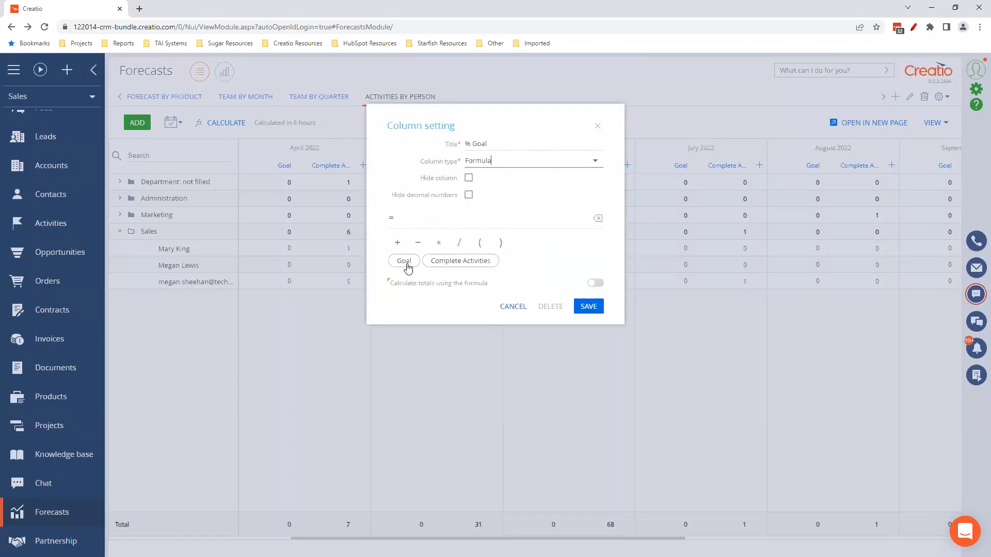
Step: Define the % Goal formula as Complete Activities / Goal * 100, enable calculating totals using the formula, and save the column
left_click(454, 262)
left_click(458, 244)
left_click(403, 261)
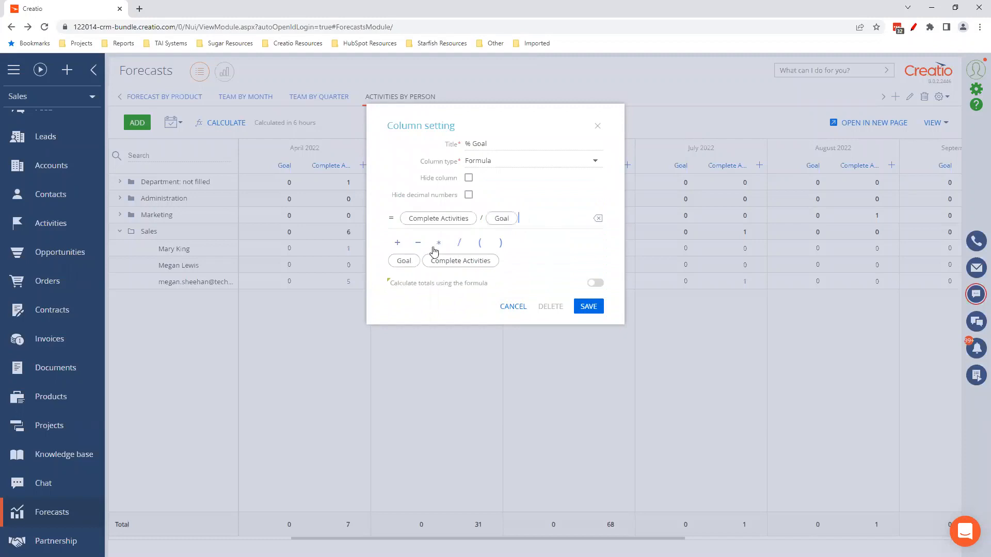
left_click(438, 244)
left_click(595, 282)
left_click(590, 306)
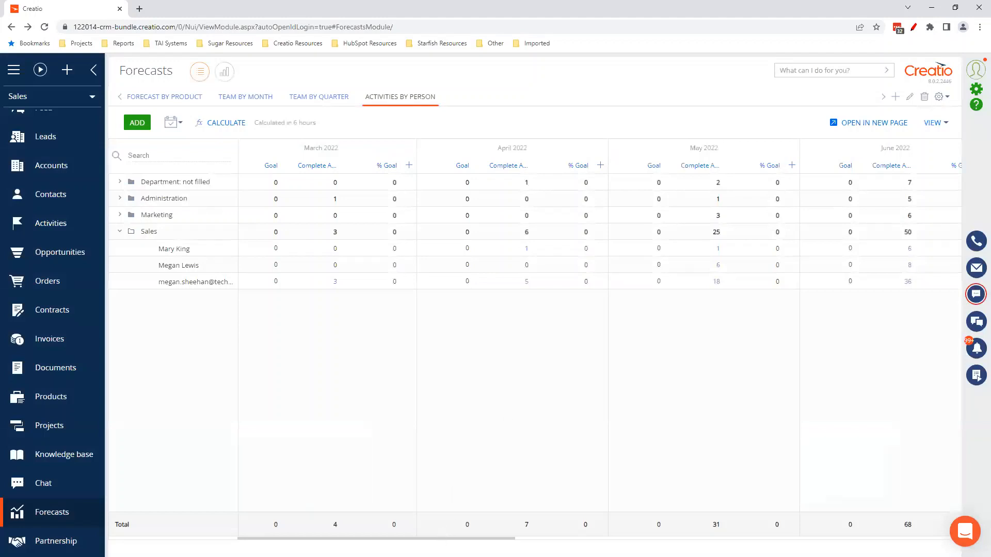
Step: Set the May 2022 Goal to 15 for each of the three members of the Sales department
left_click_drag(115, 524, 396, 524)
left_click_drag(451, 538, 505, 535)
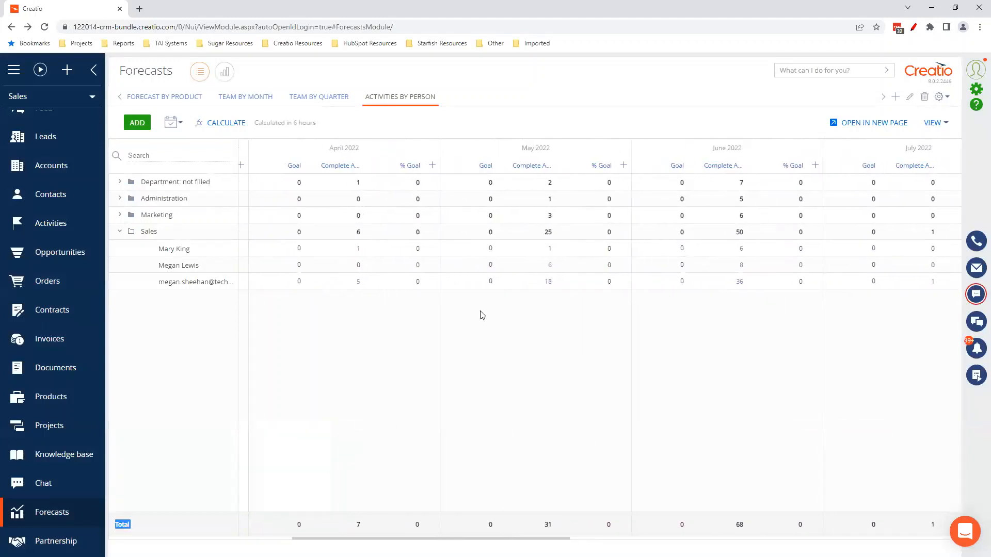
left_click(483, 247)
left_click(486, 265)
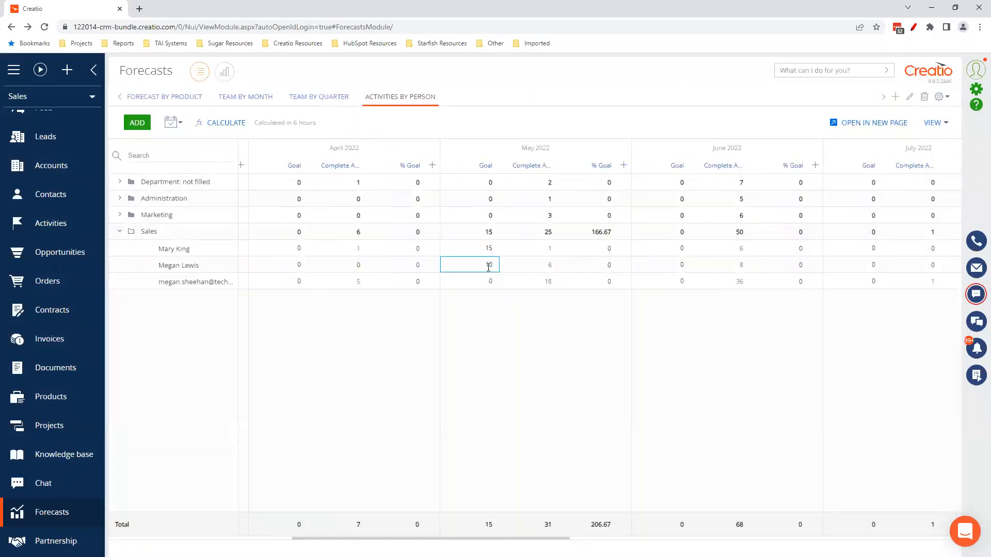
type("15")
left_click(490, 281)
type("15")
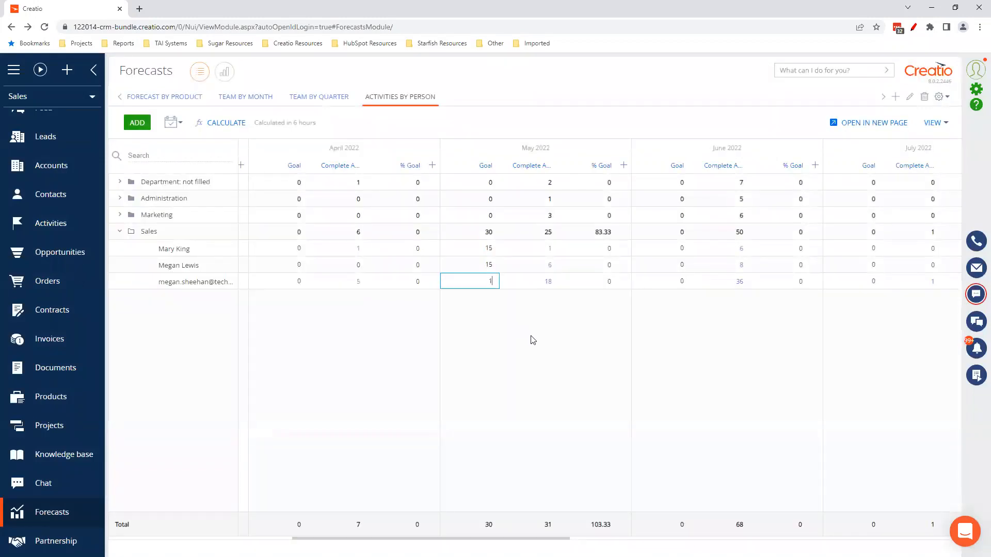
left_click(537, 341)
Step: Turn off calculating totals using the formula for the % Goal column, save it, and recalculate the forecast
left_click(587, 166)
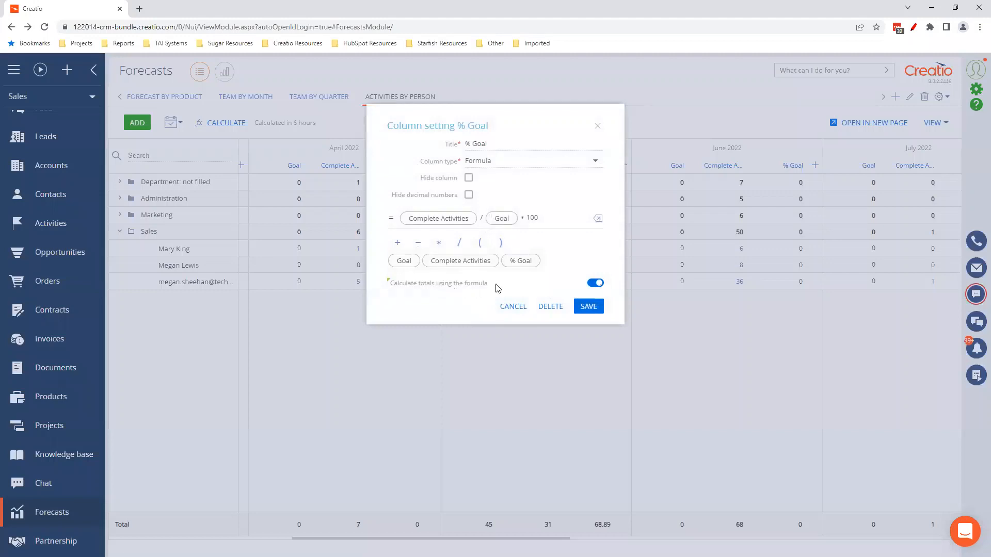
left_click(595, 283)
left_click(589, 307)
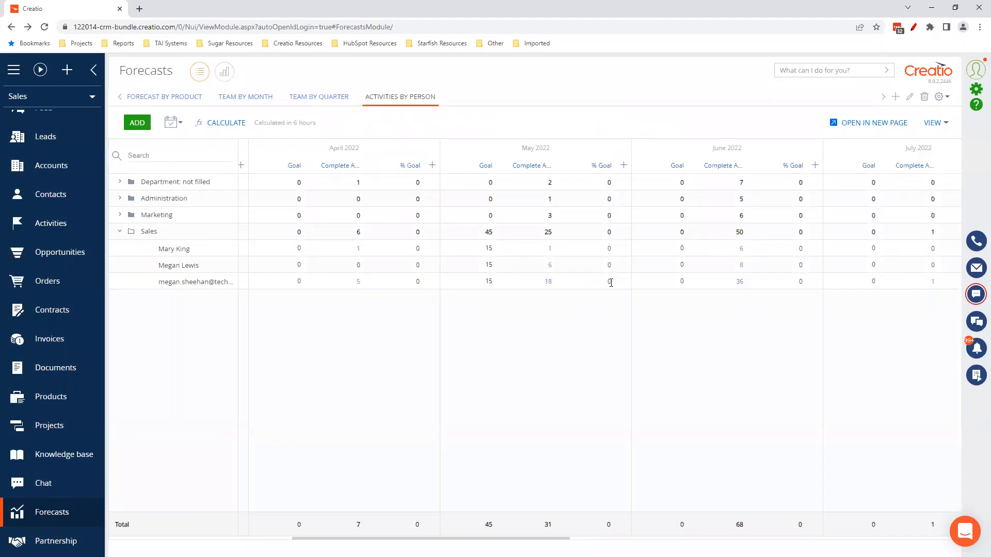
left_click(226, 122)
left_click(437, 326)
Step: Limit the forecast's displayed time periods to April 2022, May 2022 and June 2022
left_click_drag(538, 540, 356, 530)
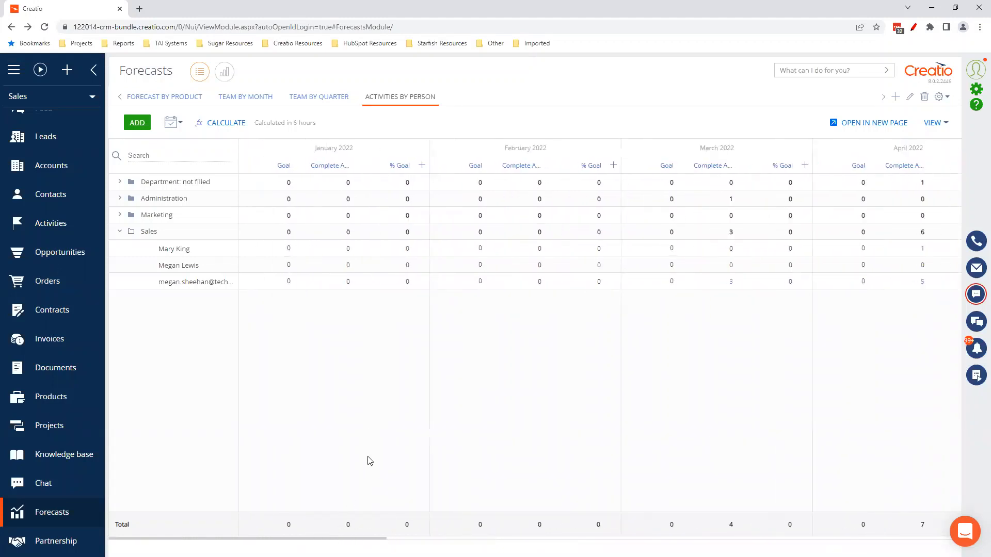
left_click(932, 124)
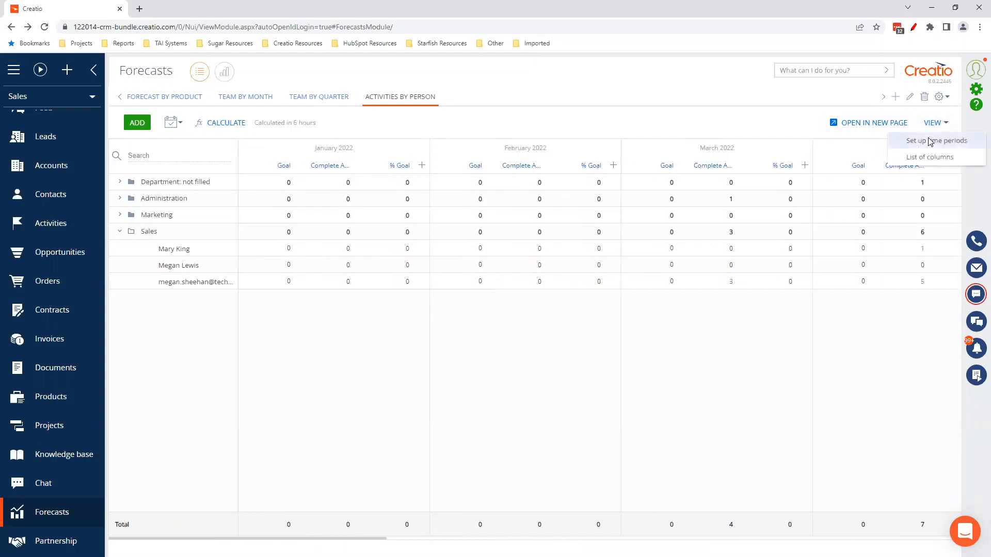
left_click(929, 141)
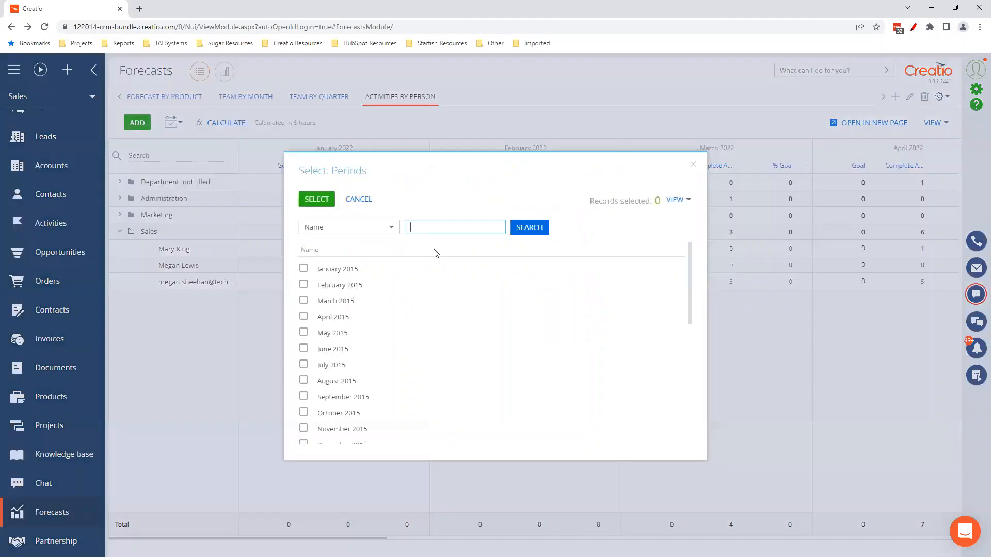
type("2022")
key("Return")
left_click(303, 317)
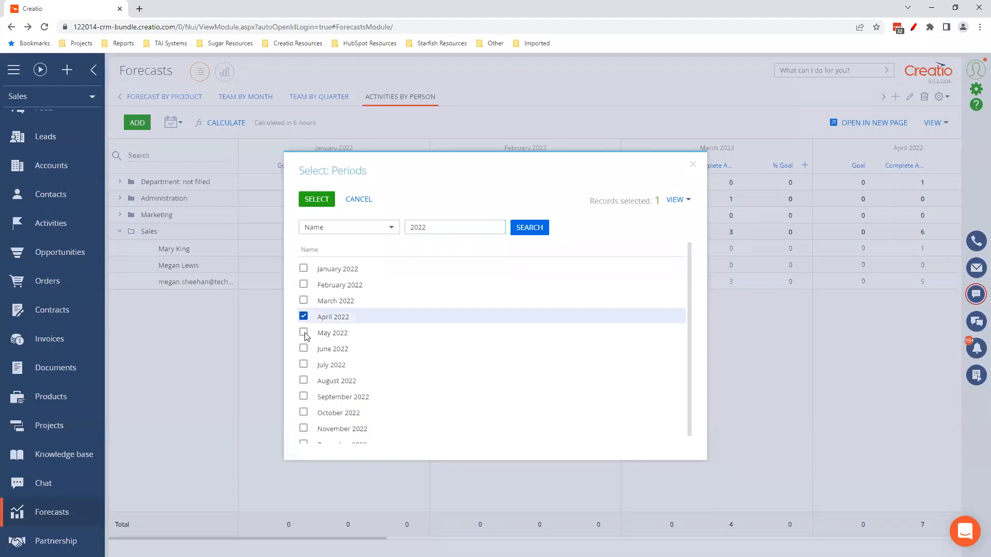
left_click(303, 333)
left_click(303, 349)
left_click(317, 199)
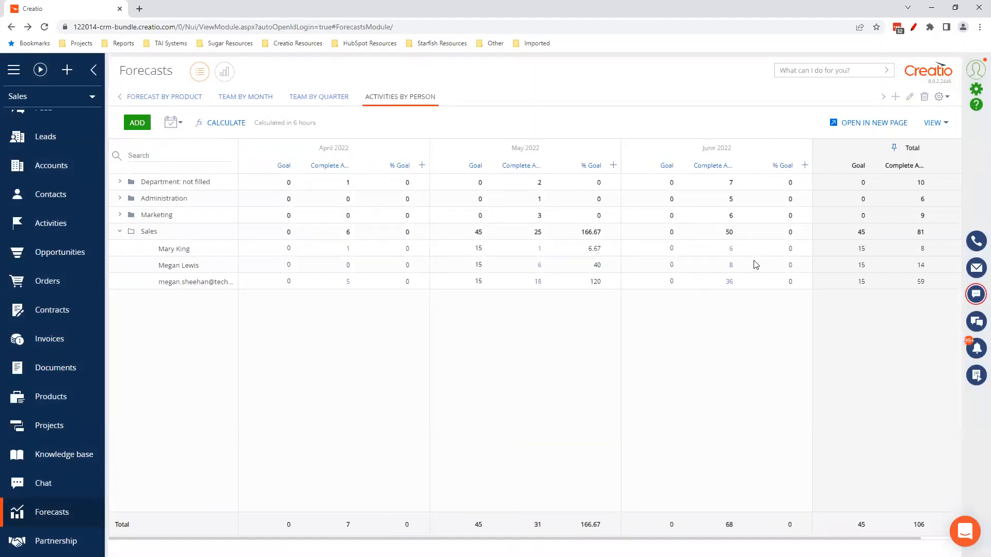
Step: Review the Goal, Complete Activities and % Goal columns in the forecast's Total section
left_click(933, 124)
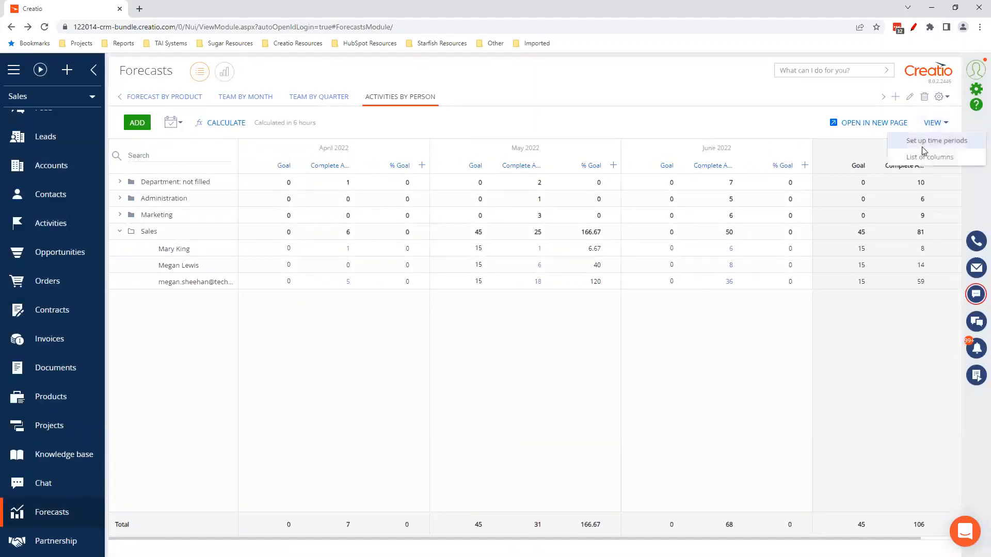
left_click(701, 373)
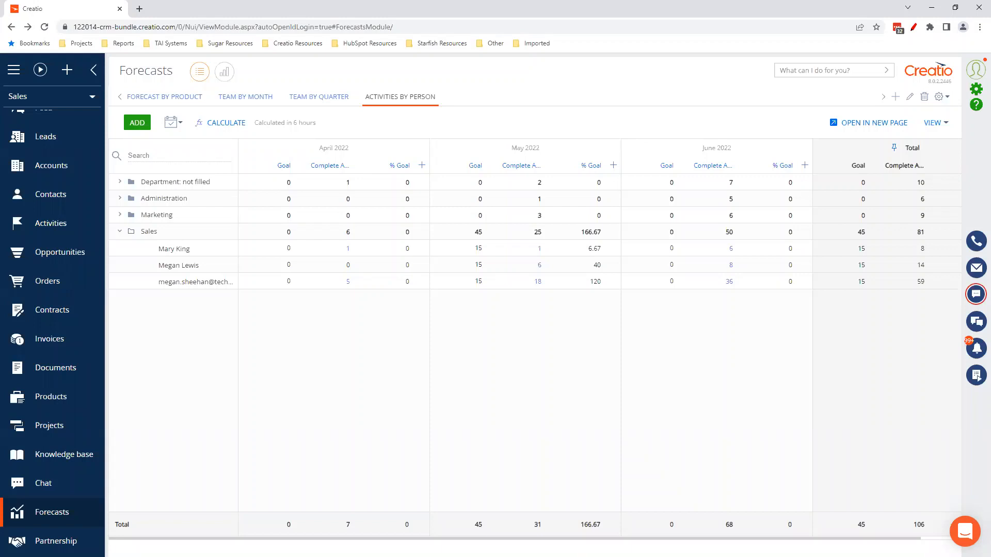
scroll(535, 335, "right", 2)
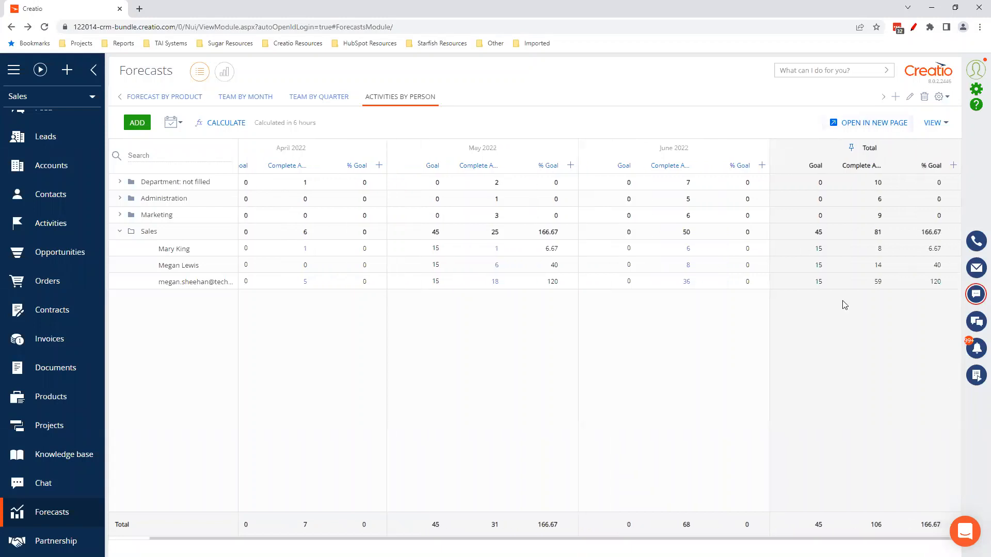